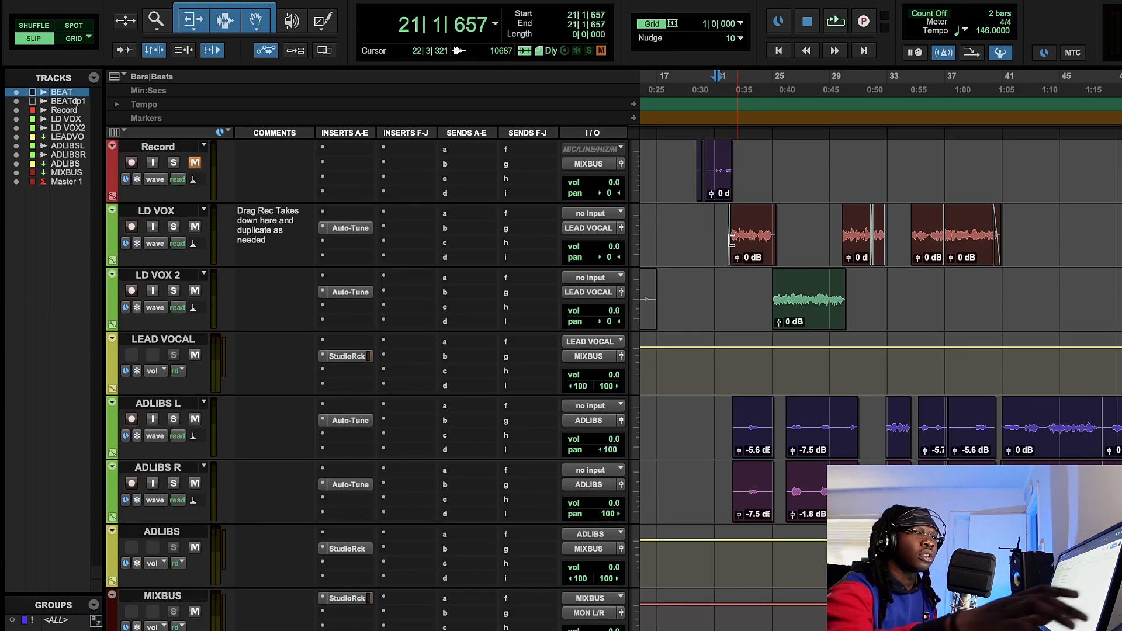
- Play the session from about bar 21 to hear the vocals in context, and stop playback
{"action": "key", "text": "space"}
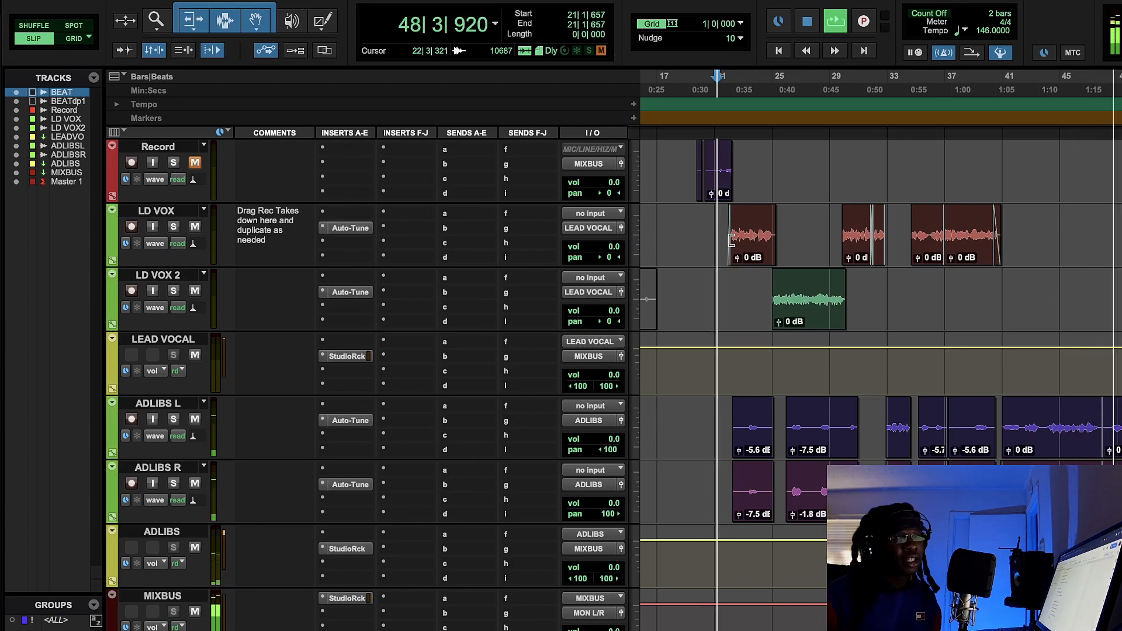
{"action": "left_click", "coordinate": [806, 23]}
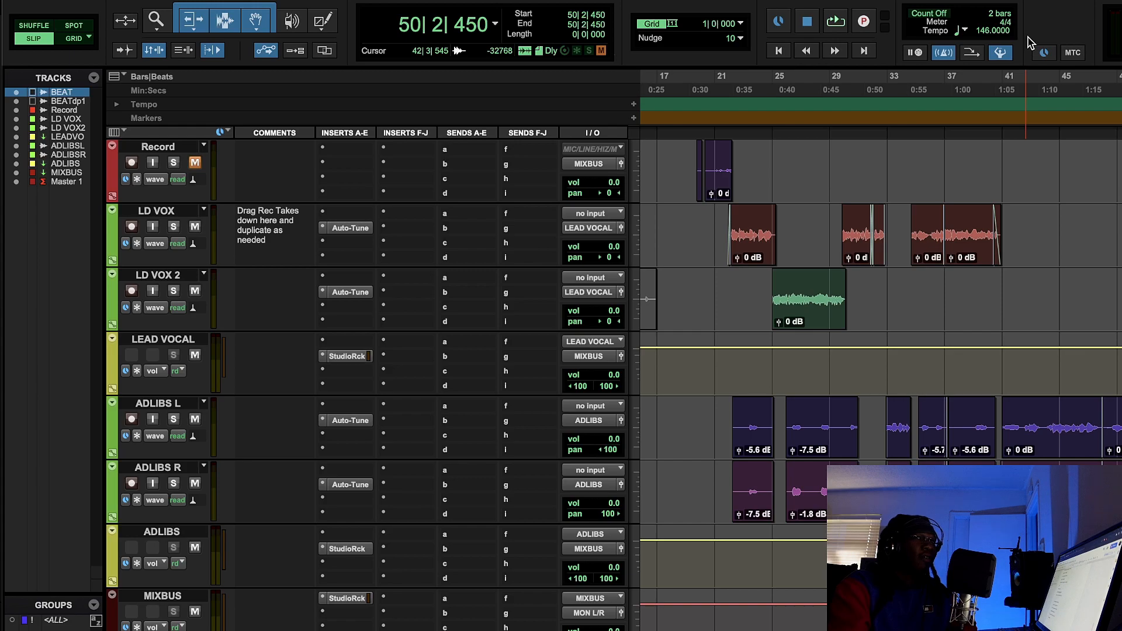
- Open the StudioRack insert on the ADLIBS track and compare playback from about bar 40 with the effect bypassed and active
{"action": "left_click", "coordinate": [964, 81]}
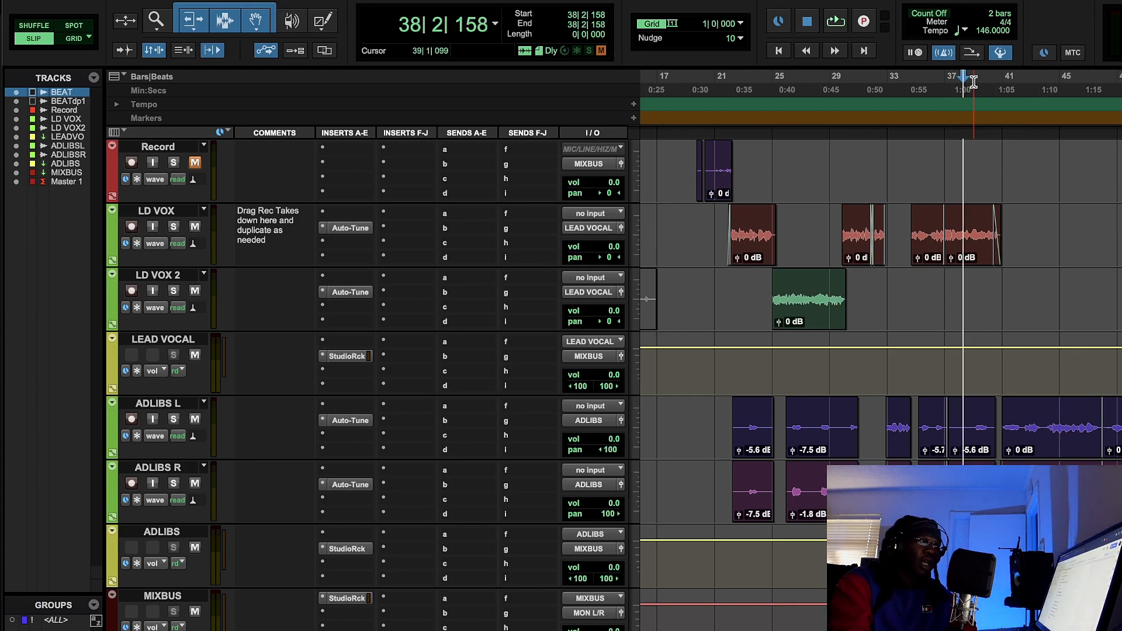
{"action": "left_click", "coordinate": [973, 82]}
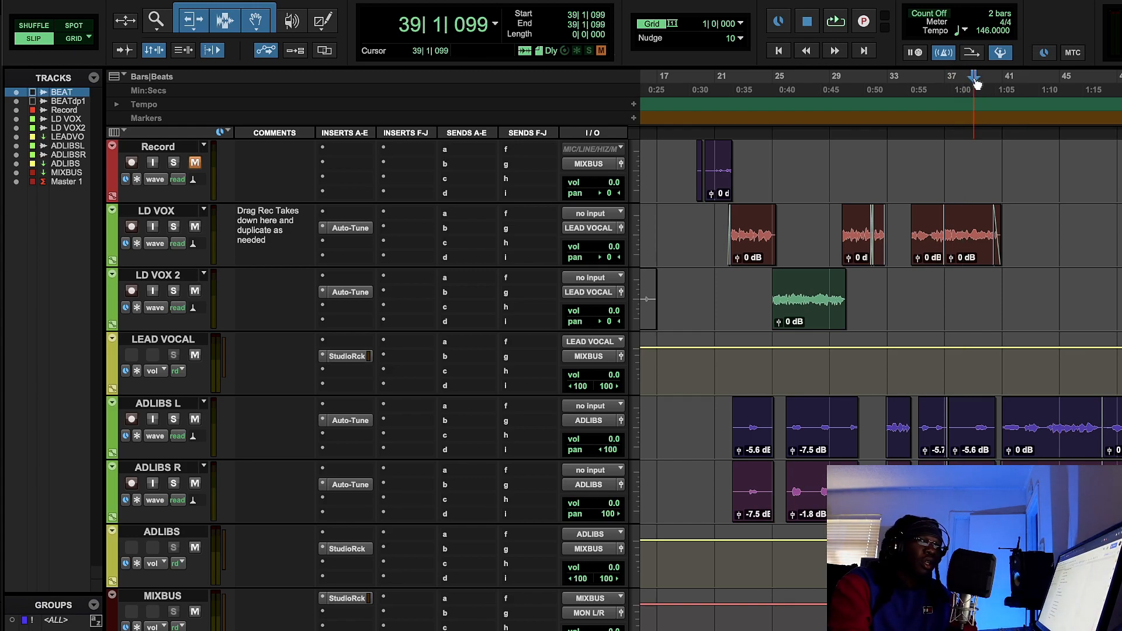
{"action": "left_click", "coordinate": [347, 548]}
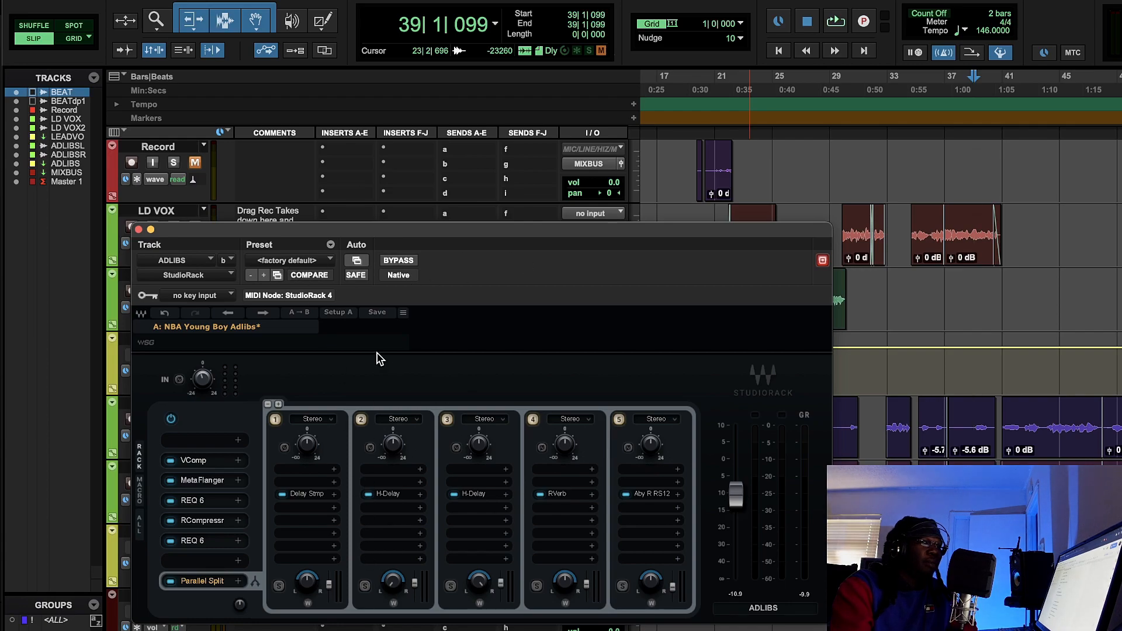
{"action": "left_click", "coordinate": [999, 89]}
{"action": "key", "text": "space"}
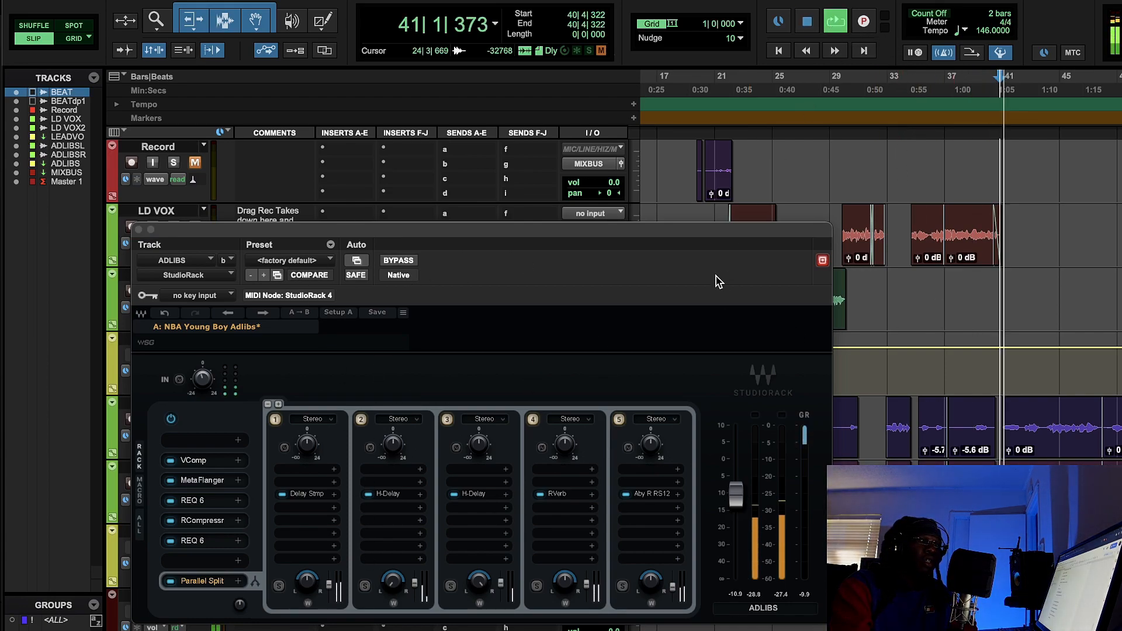
{"action": "left_click", "coordinate": [408, 261]}
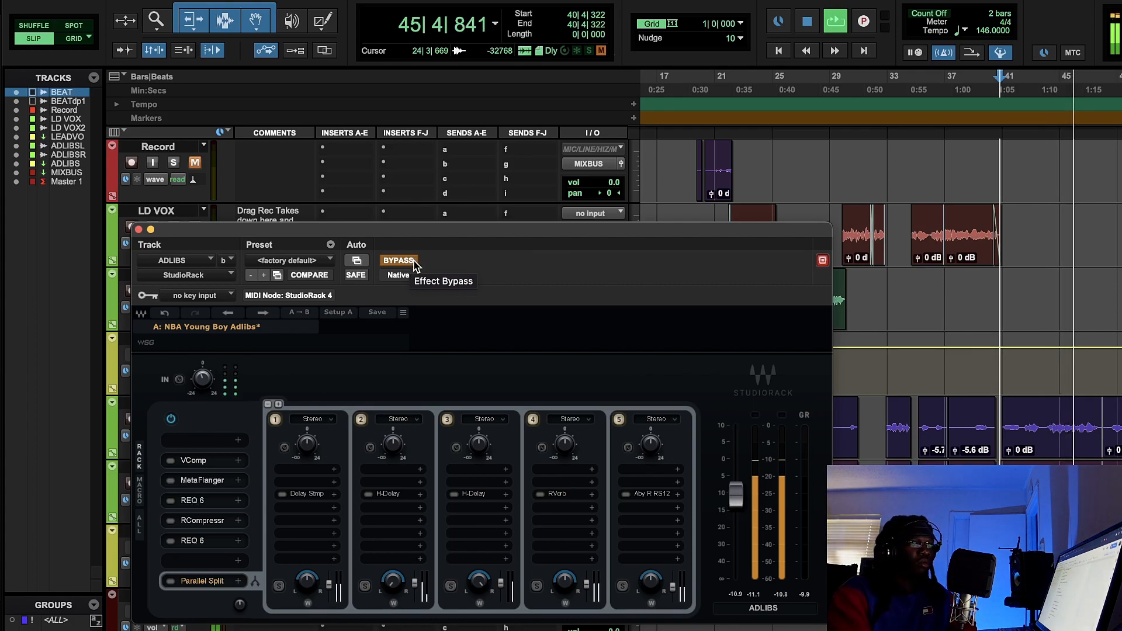
{"action": "left_click", "coordinate": [415, 264]}
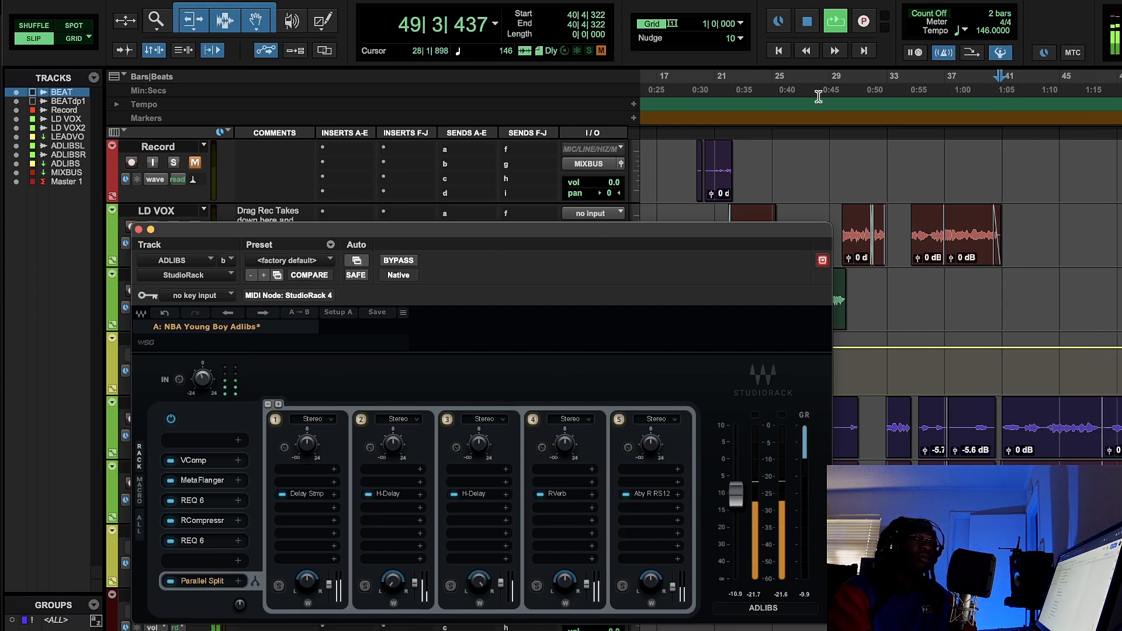
- Replay from about bar 42, compare the ad-libs with StudioRack bypassed and re-enabled, and stop playback
{"action": "left_click", "coordinate": [1019, 86]}
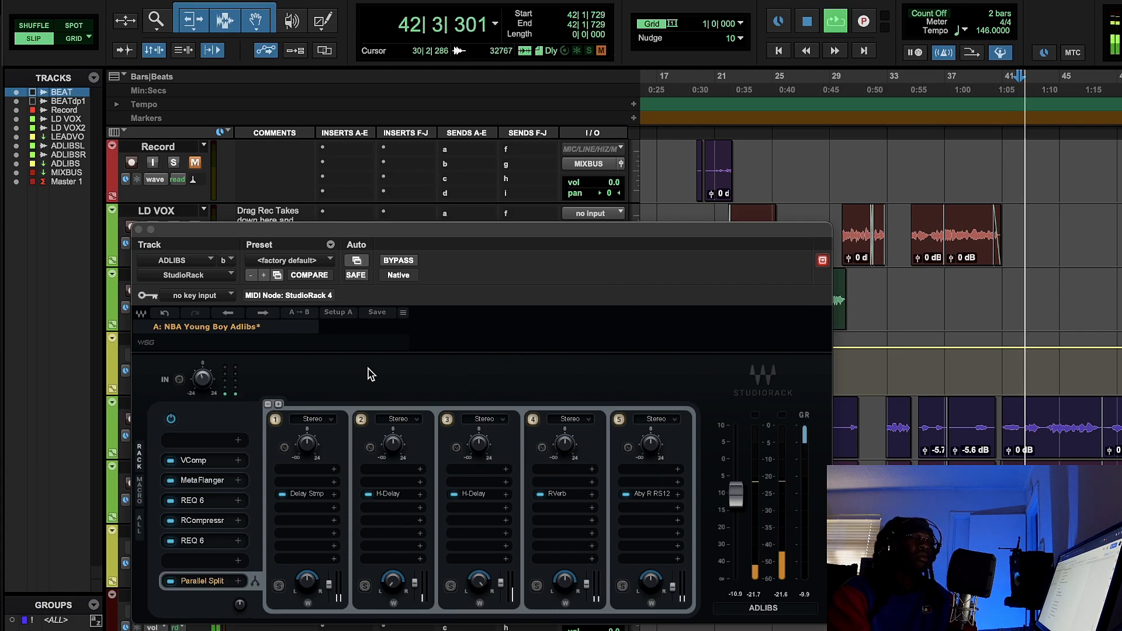
{"action": "left_click", "coordinate": [402, 263]}
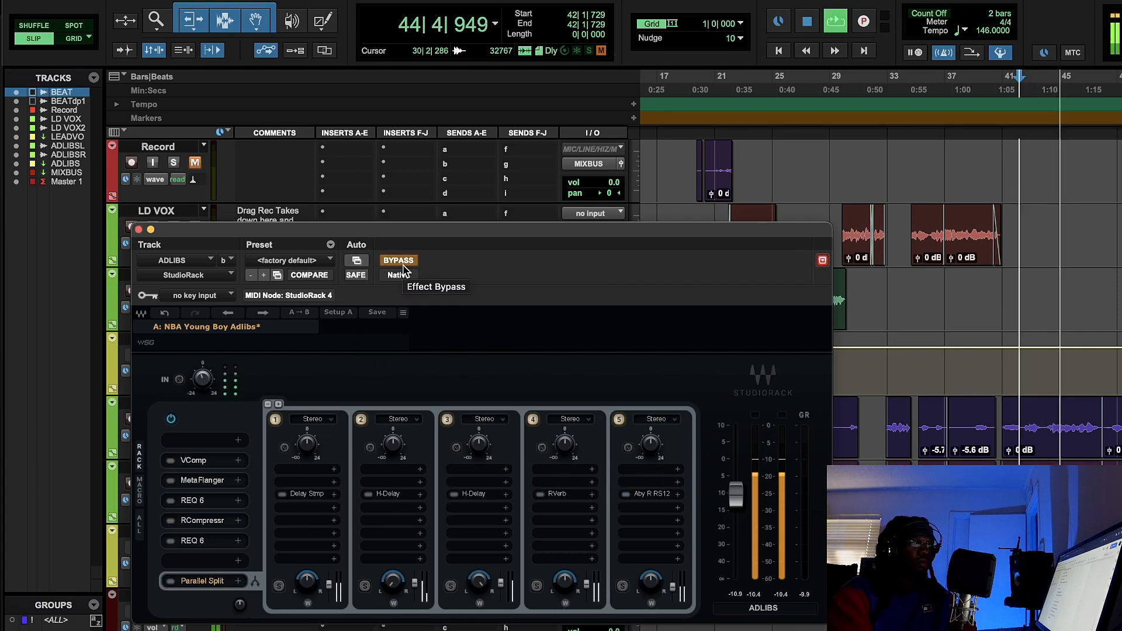
{"action": "left_click", "coordinate": [402, 263]}
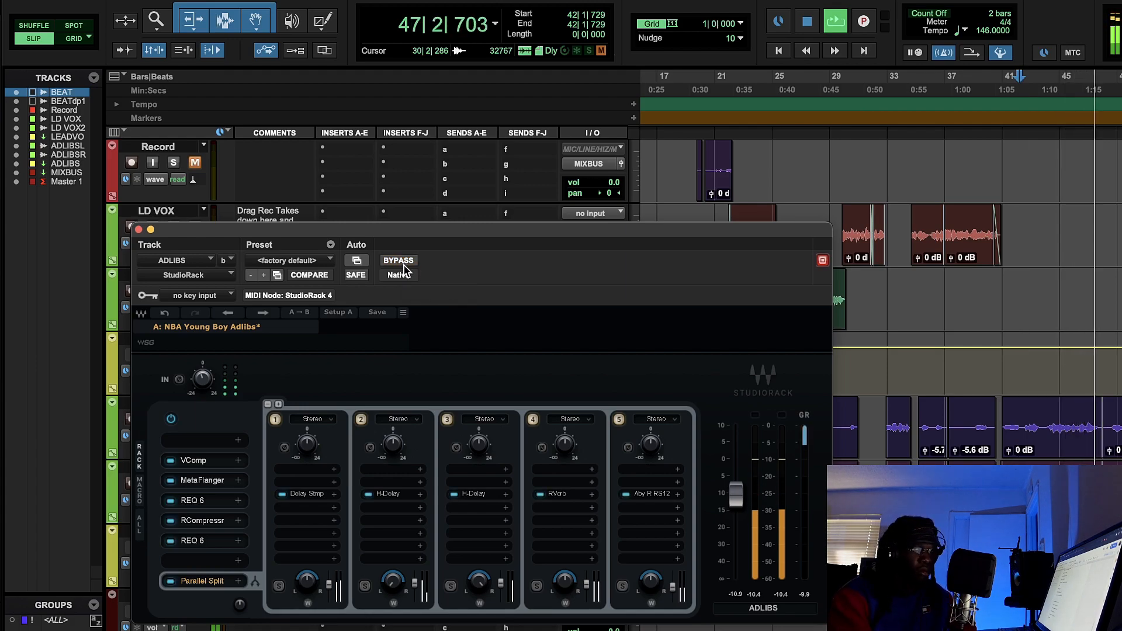
{"action": "left_click", "coordinate": [805, 24]}
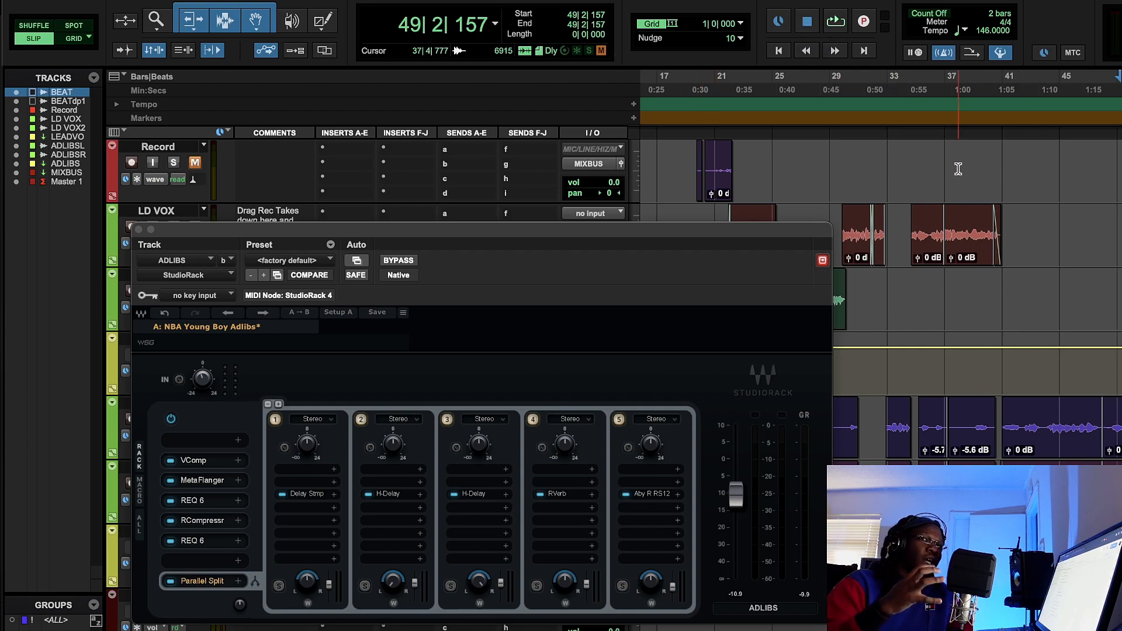
- Show the settings of the VComp in slot 2 and the MetaFlanger in slot 3 of the ADLIBS rack
{"action": "left_click", "coordinate": [221, 465]}
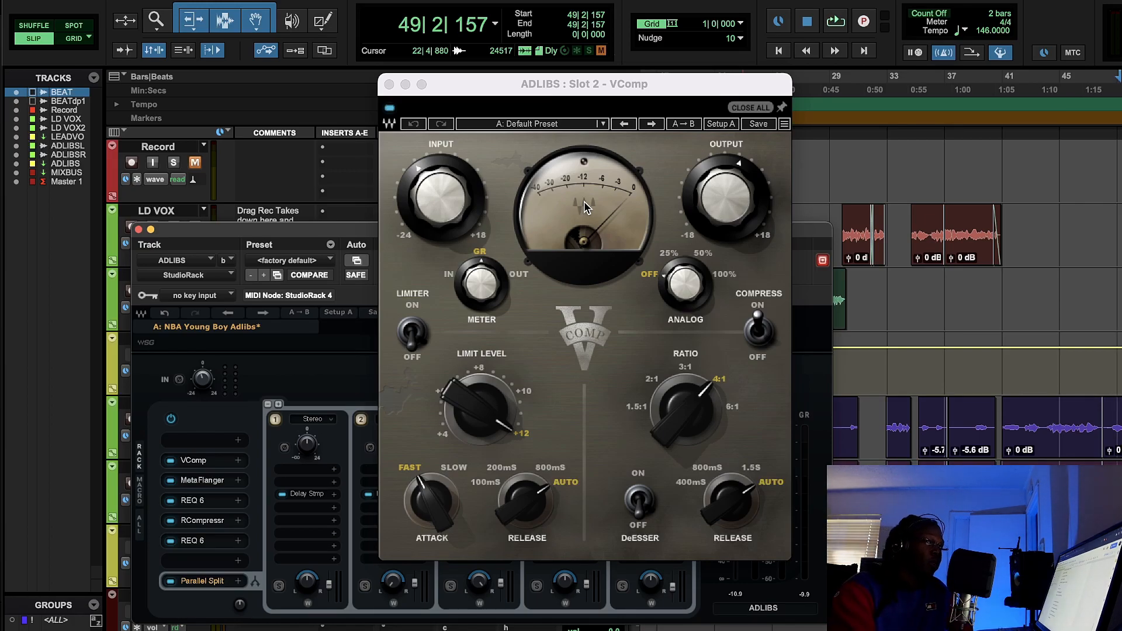
{"action": "left_click", "coordinate": [193, 482]}
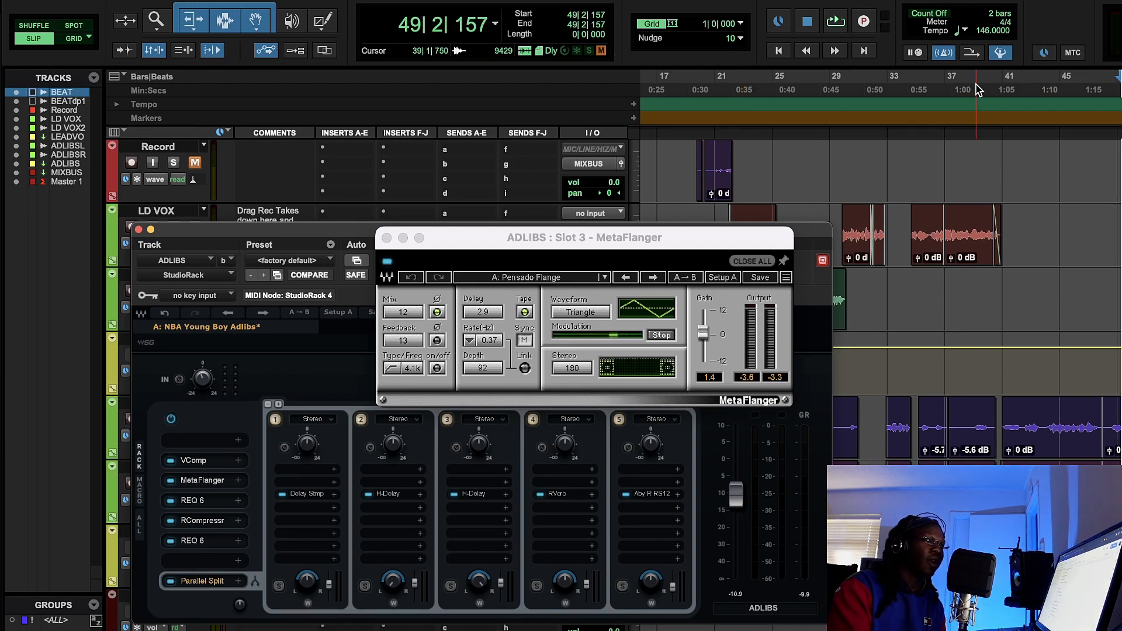
- Play the ad-libs from about bar 41, switch the MetaFlanger off and on twice to compare the sound, and stop playback
{"action": "left_click", "coordinate": [993, 81]}
{"action": "key", "text": "space"}
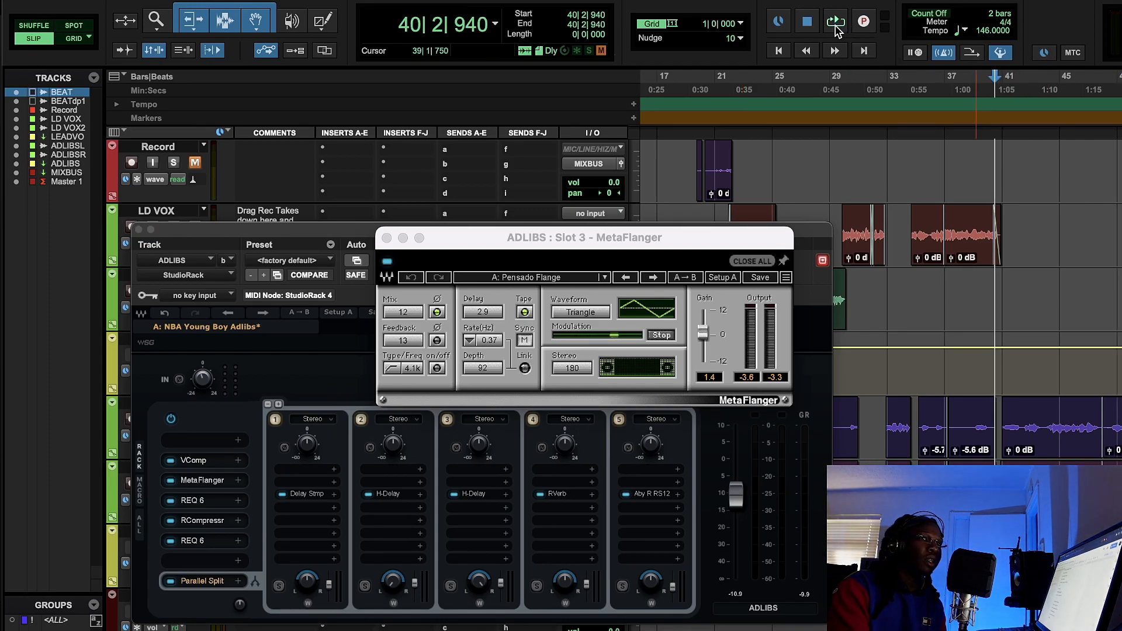
{"action": "key", "text": "space"}
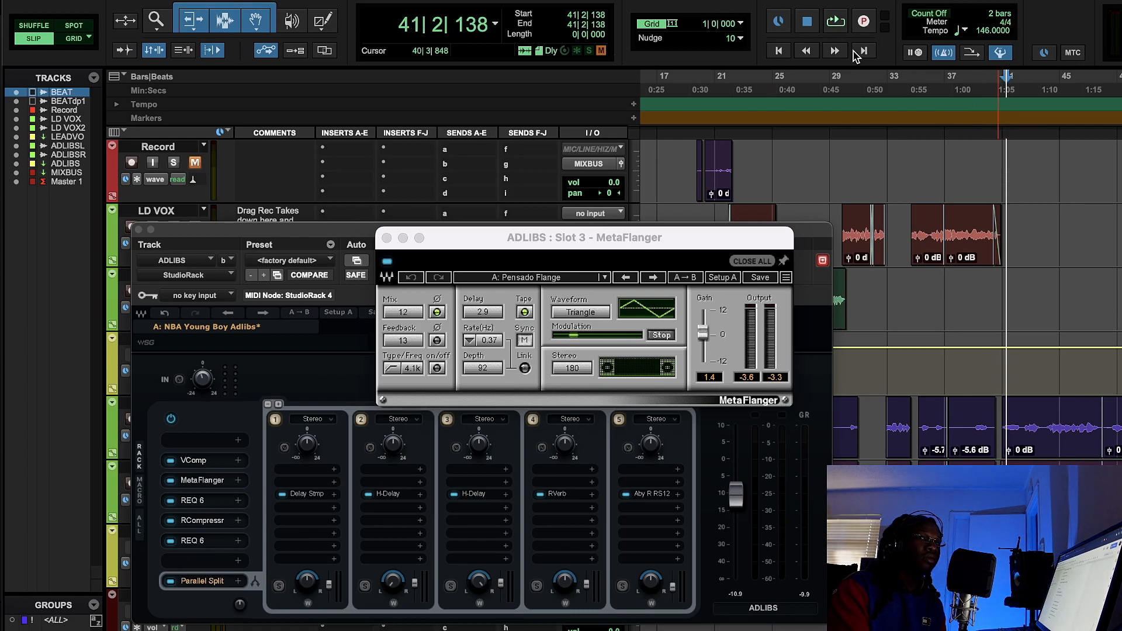
{"action": "left_click", "coordinate": [837, 23]}
{"action": "left_click", "coordinate": [387, 261]}
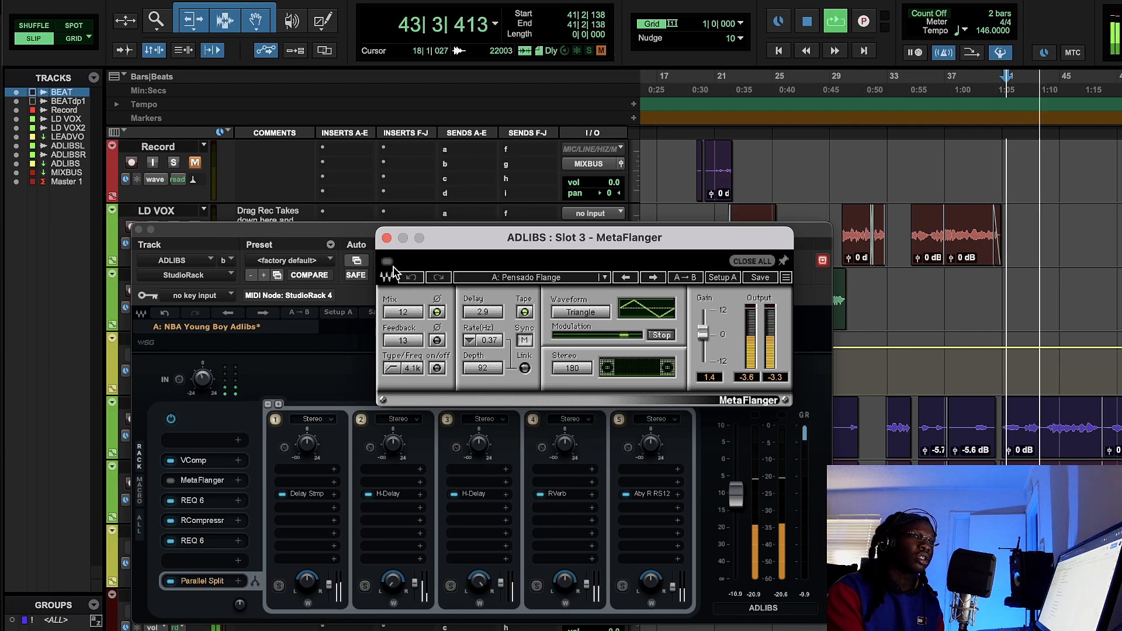
{"action": "left_click", "coordinate": [388, 262]}
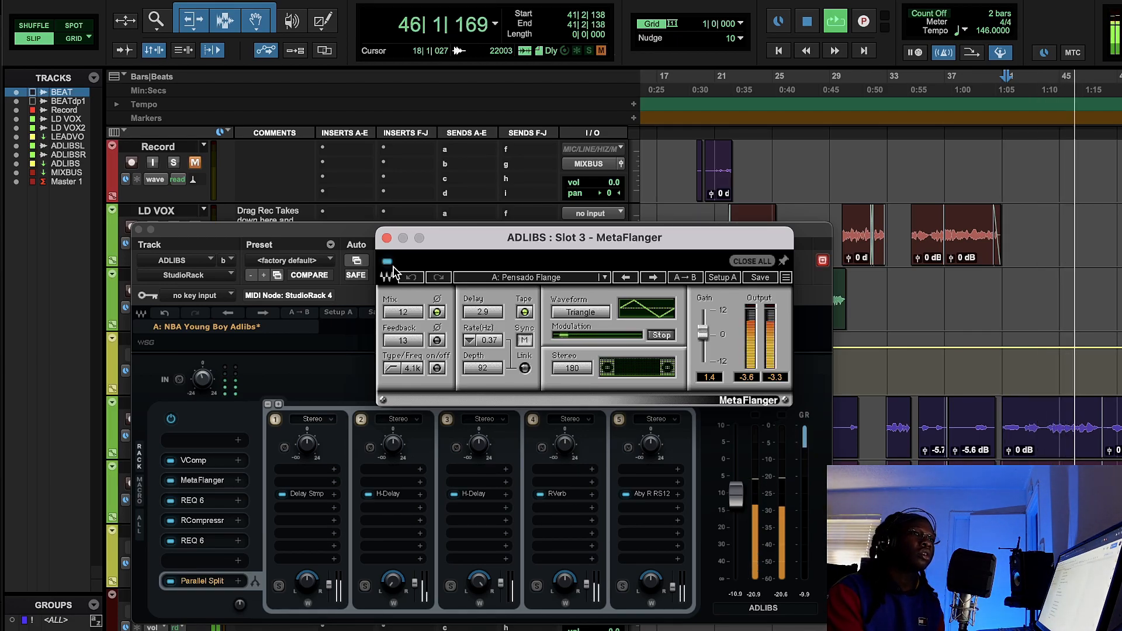
{"action": "left_click", "coordinate": [388, 262]}
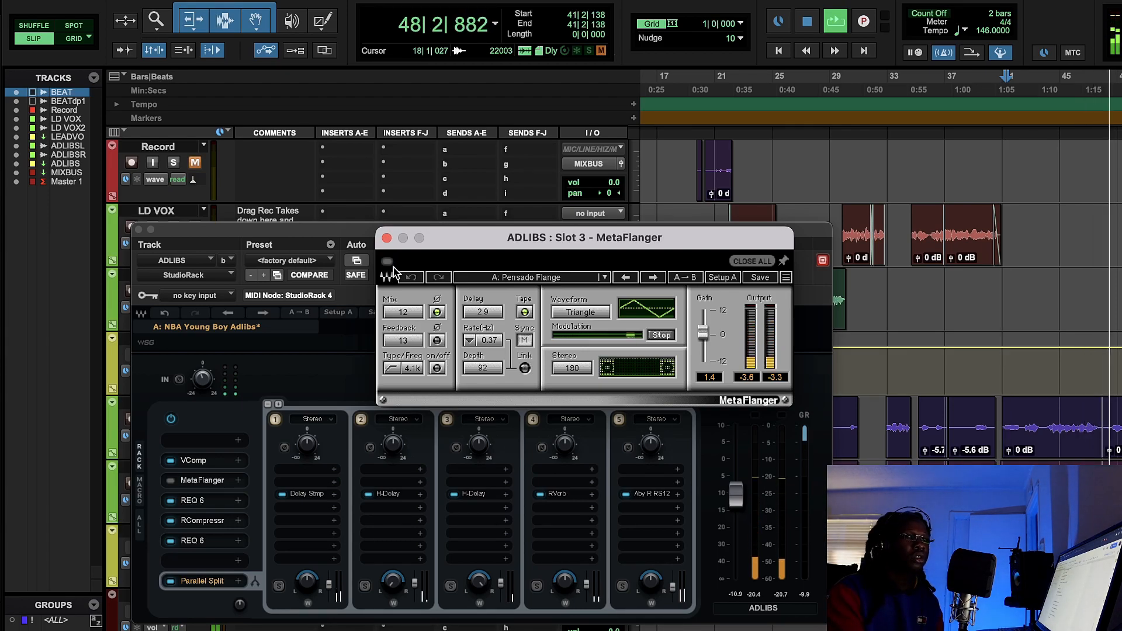
{"action": "left_click", "coordinate": [388, 263]}
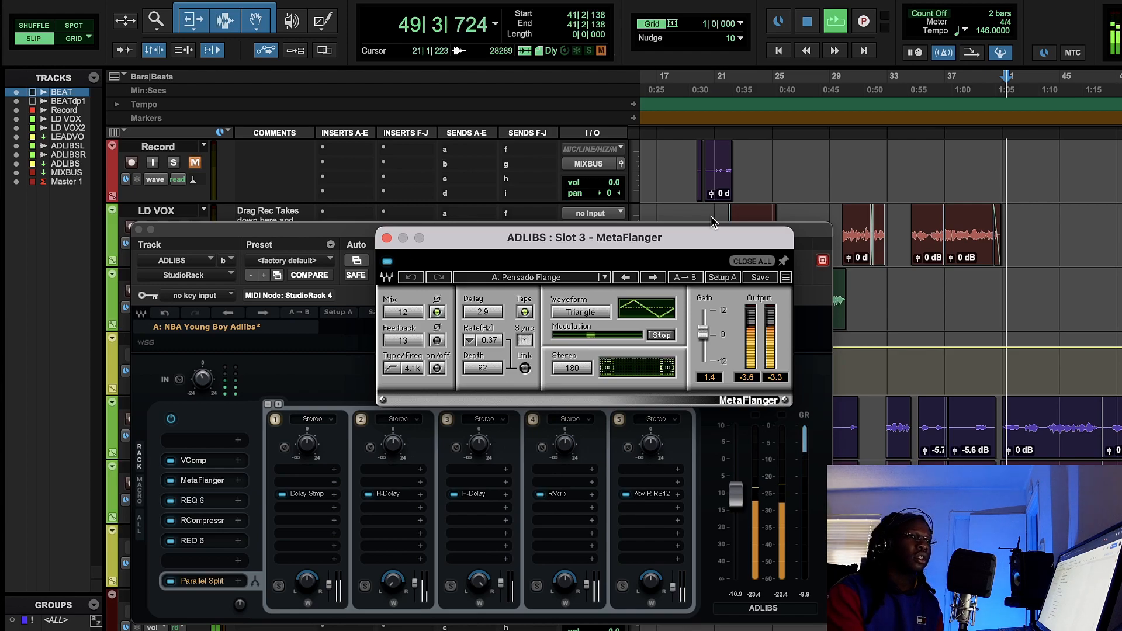
{"action": "left_click", "coordinate": [804, 23]}
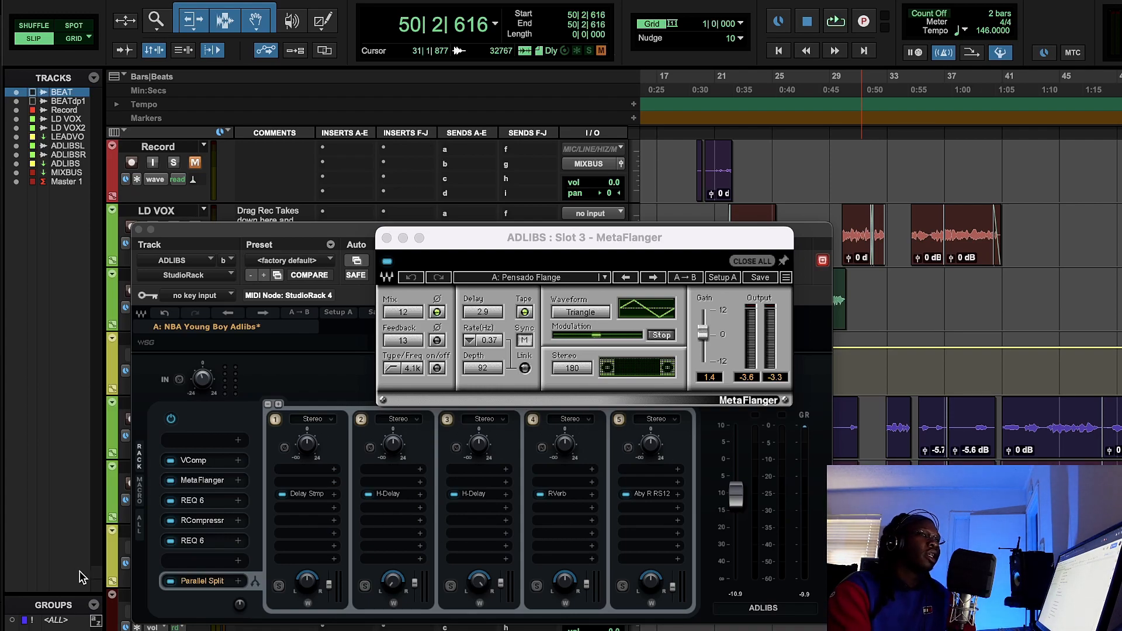
- Examine the REQ 6 equalizer curve in slot 4 of the ADLIBS rack and close its window
{"action": "left_click", "coordinate": [193, 501]}
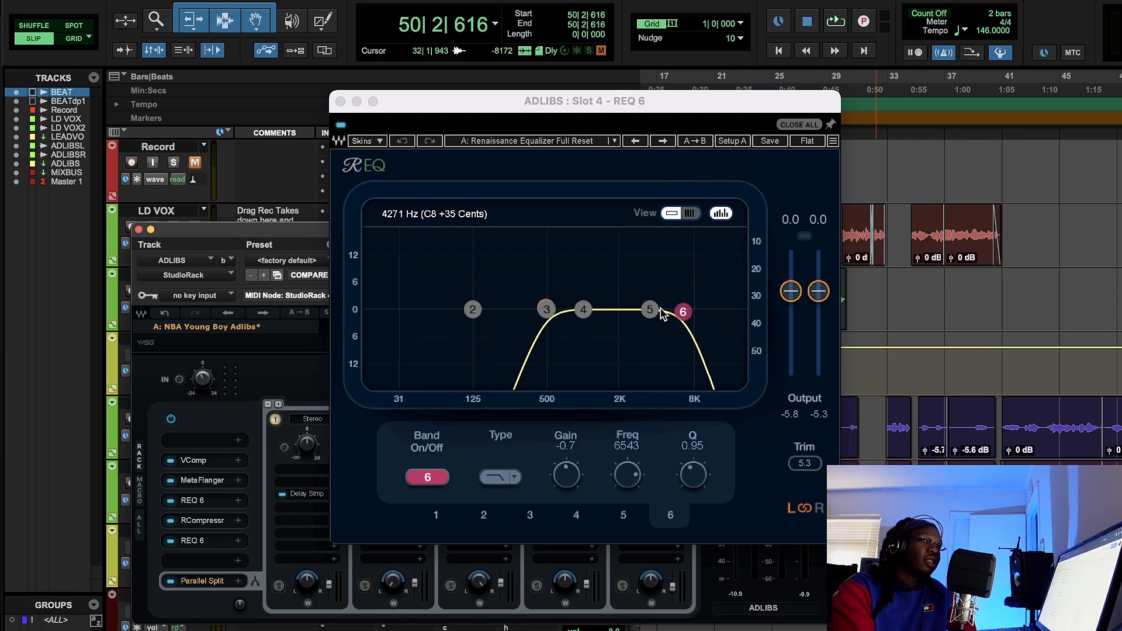
{"action": "left_click", "coordinate": [341, 102]}
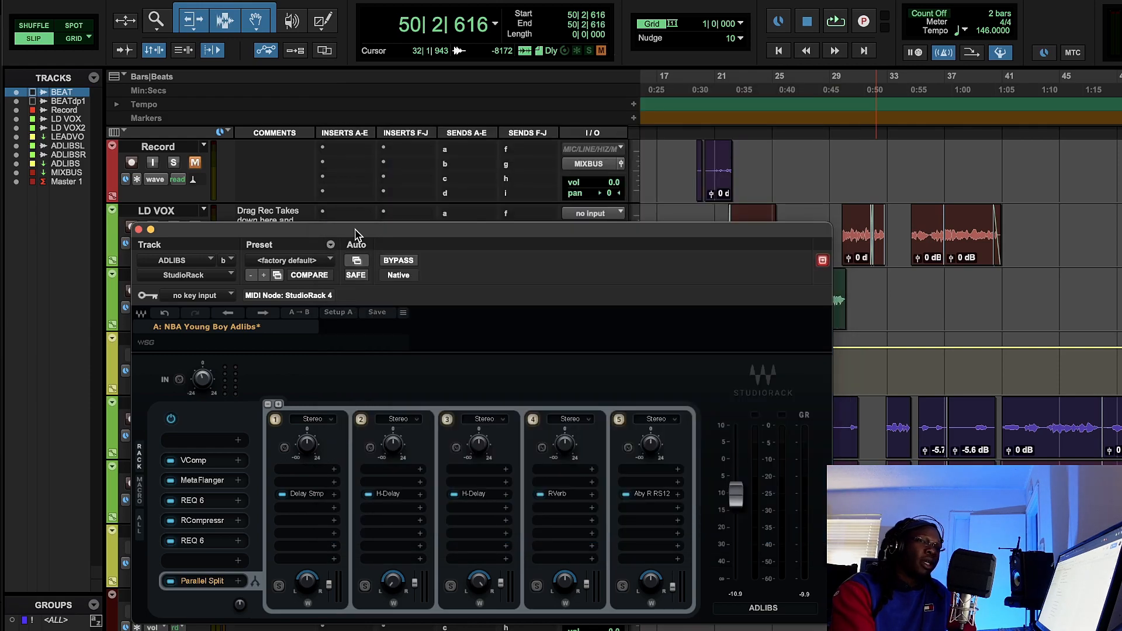
- Open the RCompressor in slot 5, compare the ad-libs from about bar 43 with it disabled and enabled, and stop playback
{"action": "left_click", "coordinate": [211, 521]}
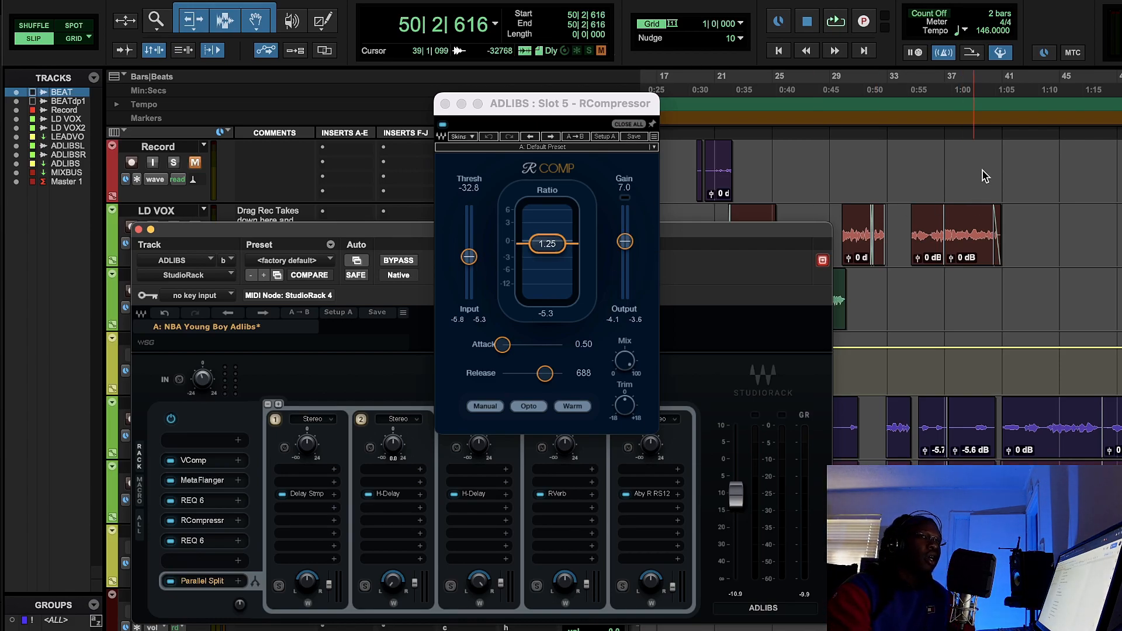
{"action": "left_click", "coordinate": [1013, 106]}
{"action": "left_click", "coordinate": [1037, 108]}
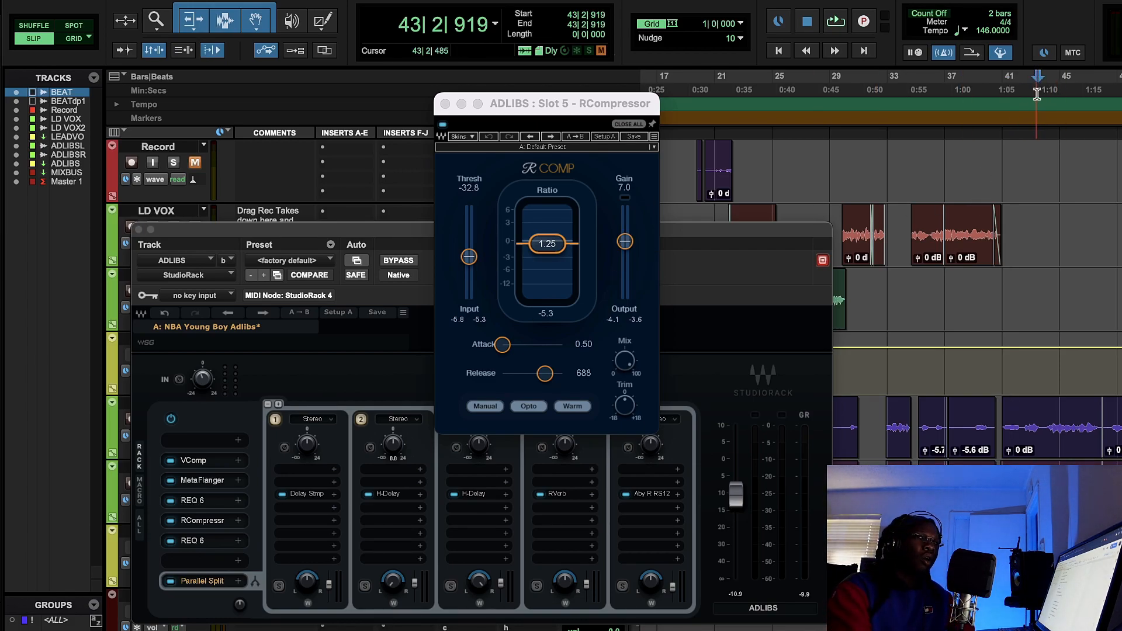
{"action": "key", "text": "space"}
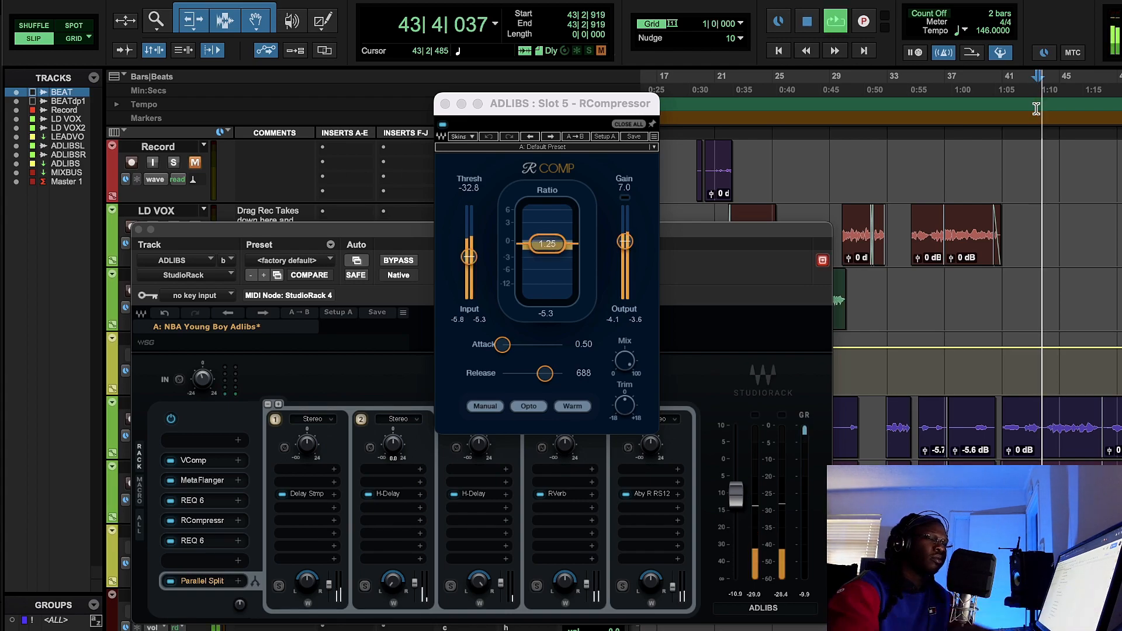
{"action": "left_click", "coordinate": [443, 124]}
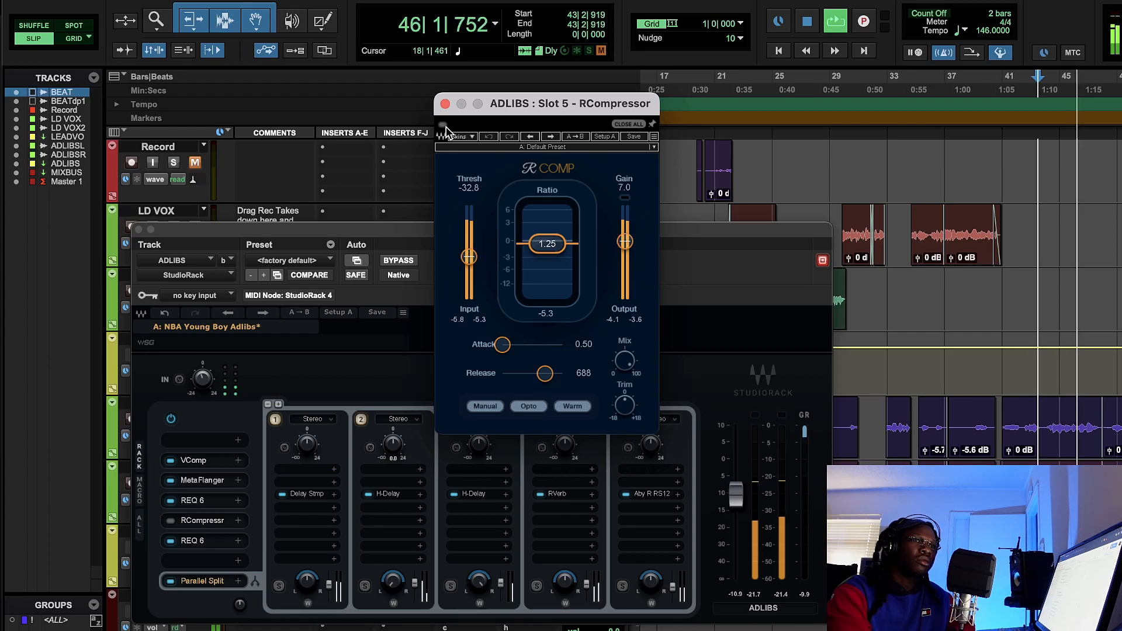
{"action": "left_click", "coordinate": [443, 125]}
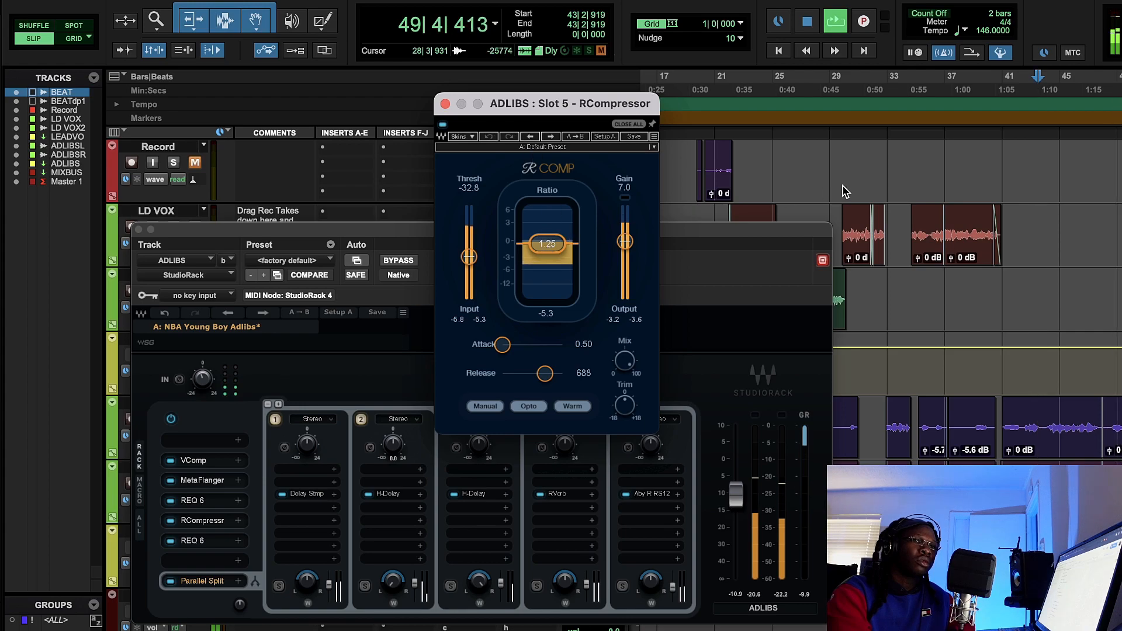
{"action": "left_click", "coordinate": [809, 22]}
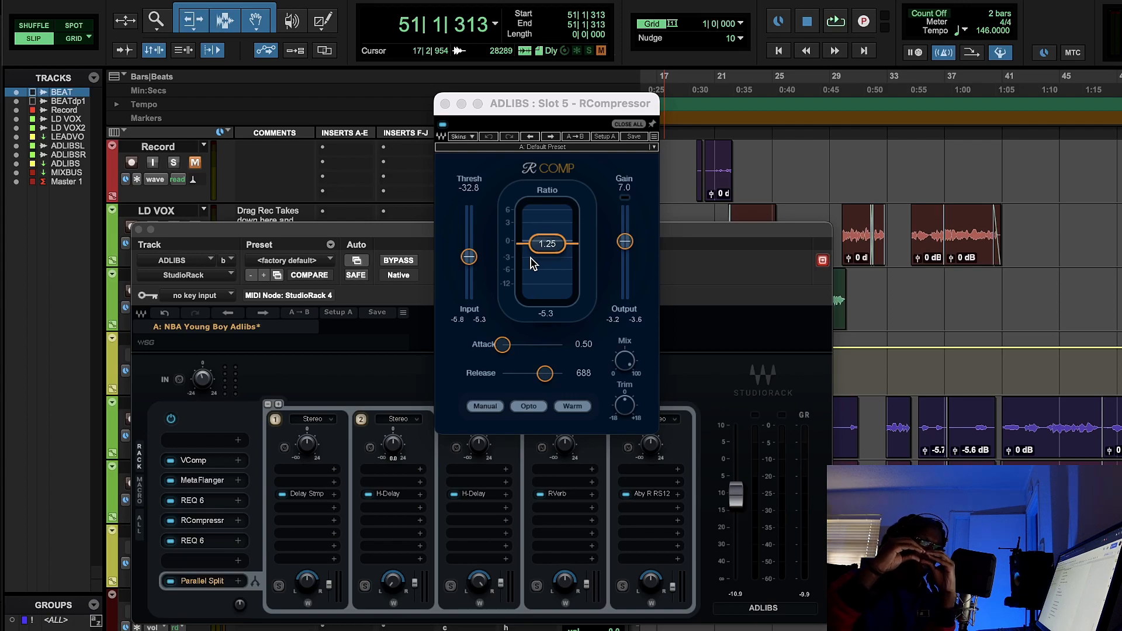
- Open the REQ 6 in slot 6, move band 4 to 2332 Hz, and close the equalizer
{"action": "left_click", "coordinate": [214, 543]}
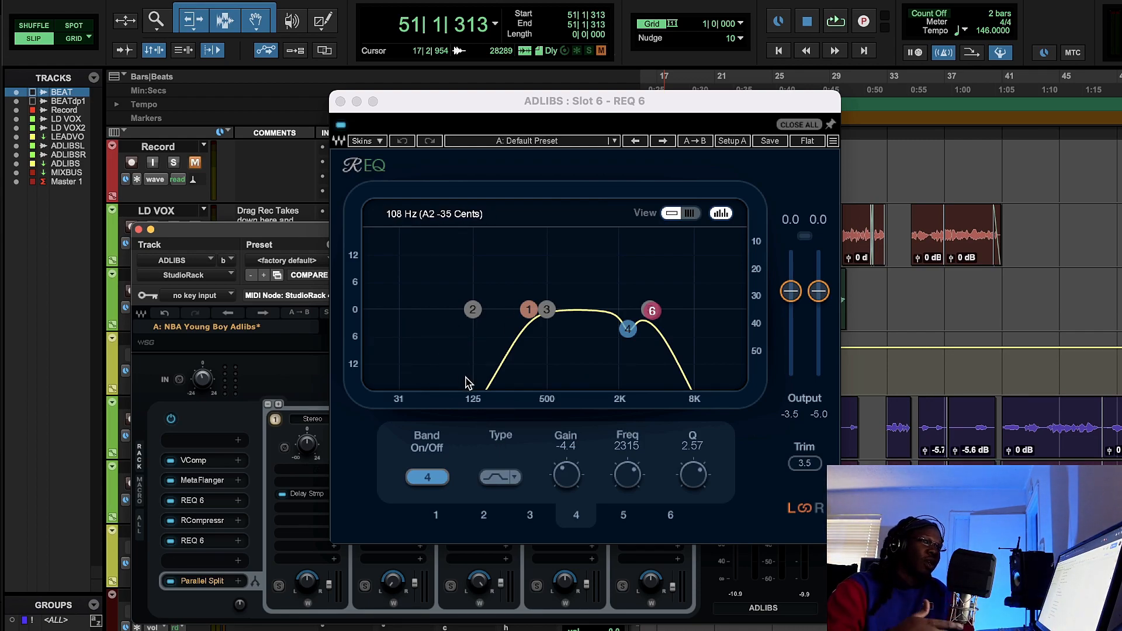
{"action": "left_click_drag", "start_coordinate": [628, 331], "coordinate": [632, 336]}
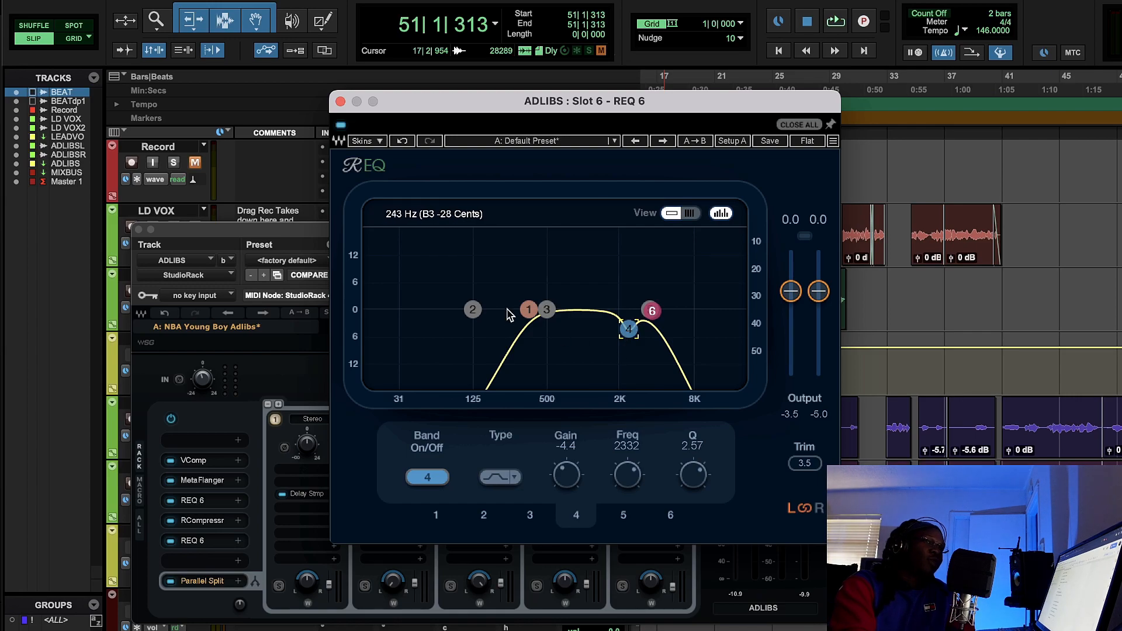
{"action": "left_click", "coordinate": [340, 102]}
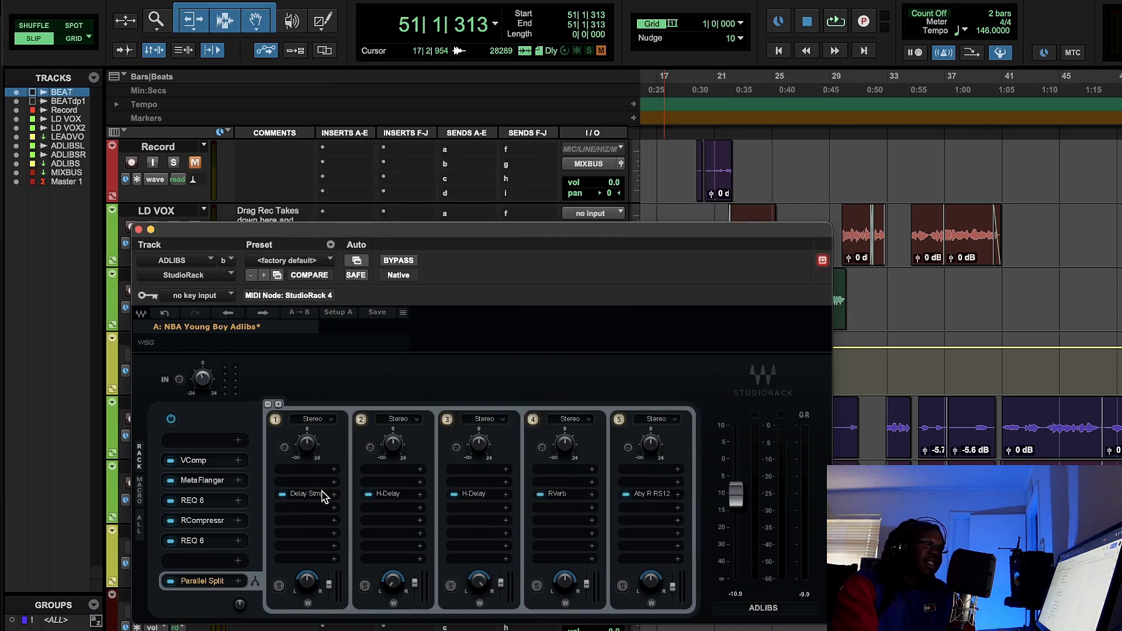
- Show the settings of both H-Delay plug-ins and the RVerb in the rack's parallel split, one after another
{"action": "left_click", "coordinate": [387, 498]}
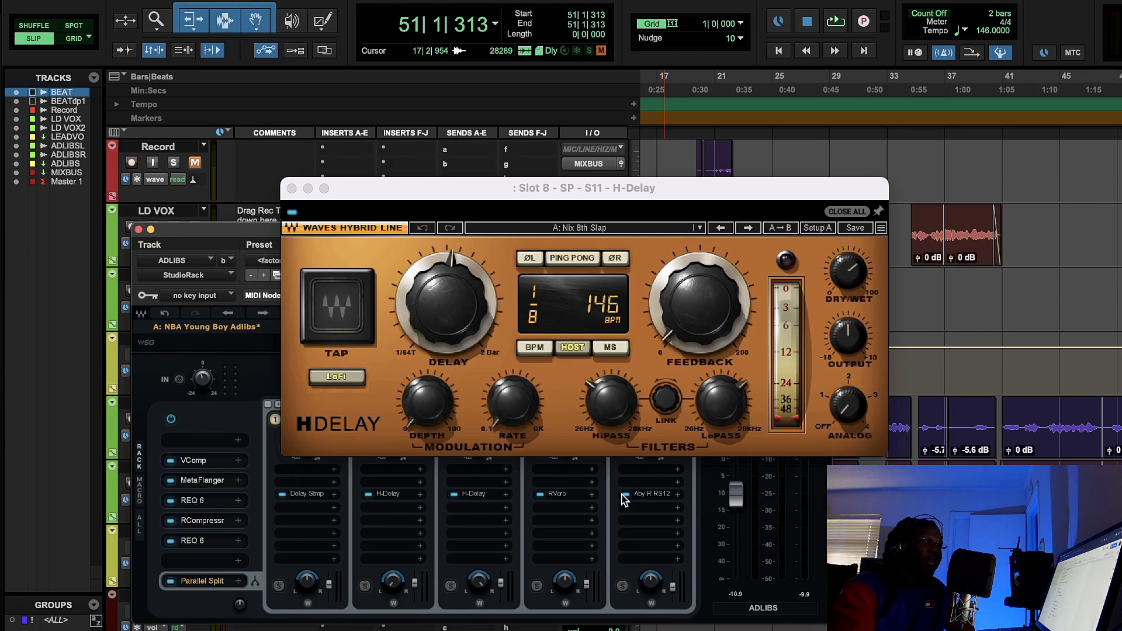
{"action": "left_click", "coordinate": [467, 496]}
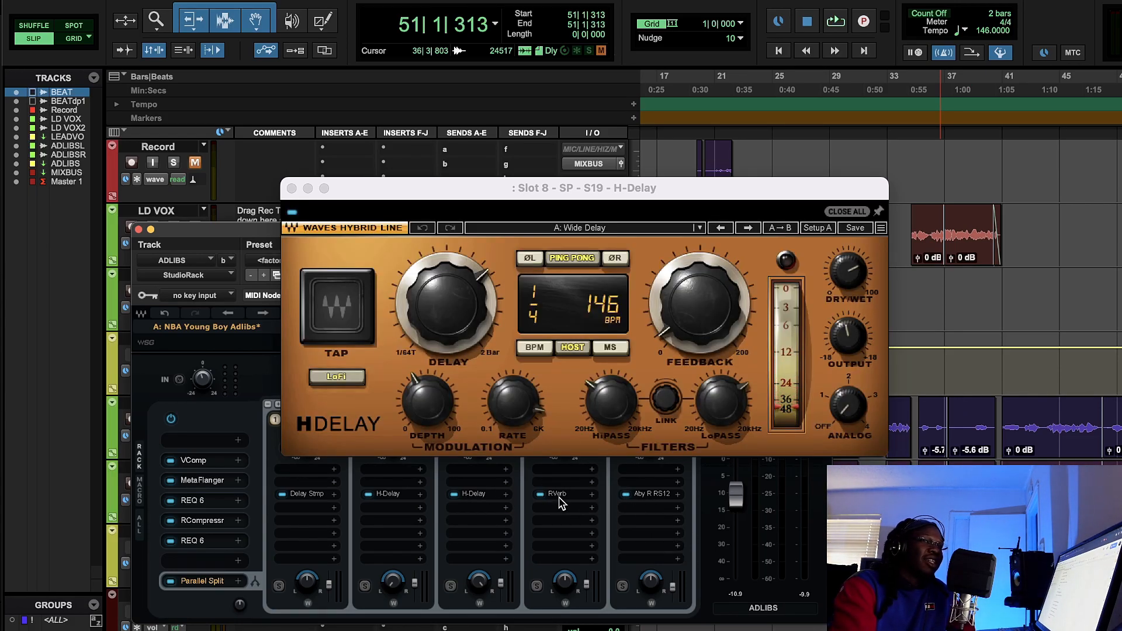
{"action": "left_click", "coordinate": [558, 496]}
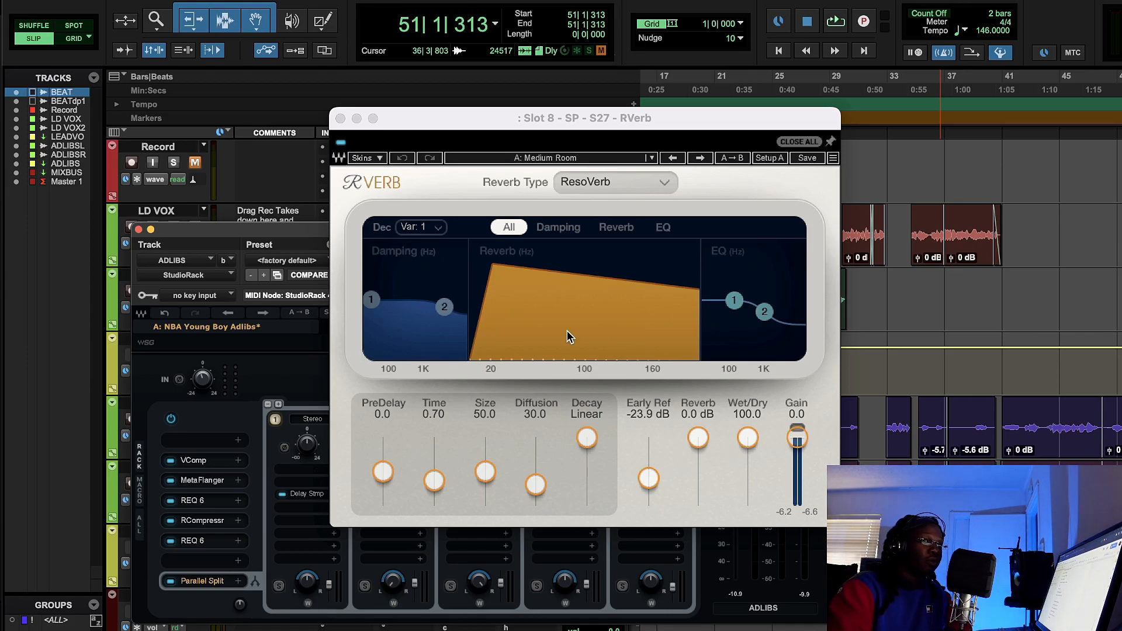
- Close the RVerb, open the Abbey Road RS124 in the parallel split, and compare the ad-libs from bar 41 with it disabled and enabled
{"action": "left_click", "coordinate": [340, 119]}
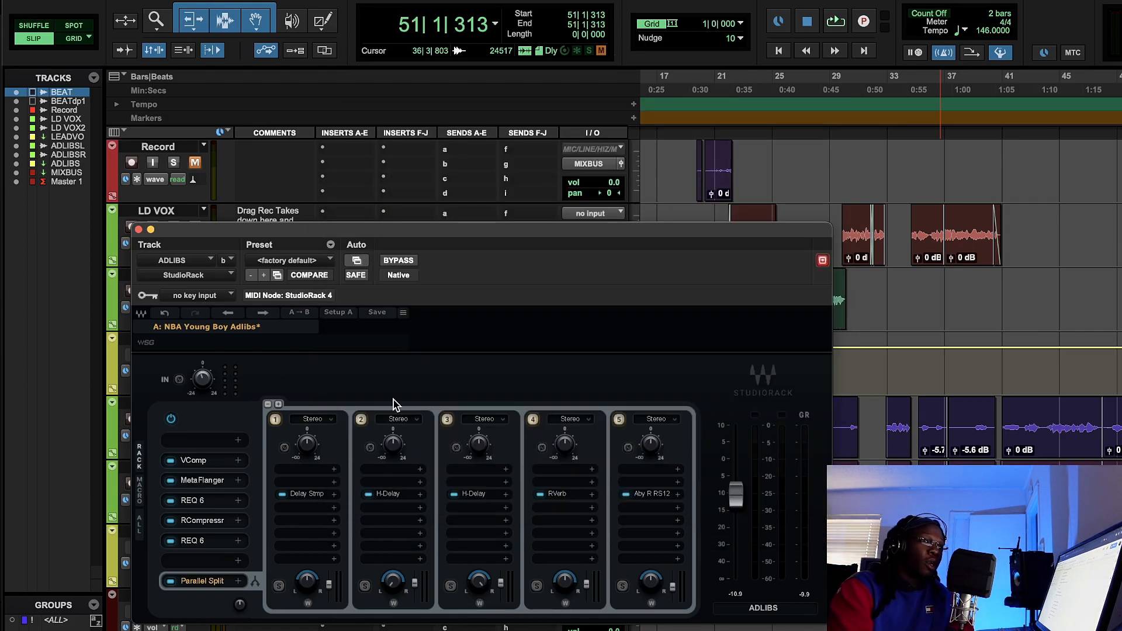
{"action": "left_click", "coordinate": [645, 495]}
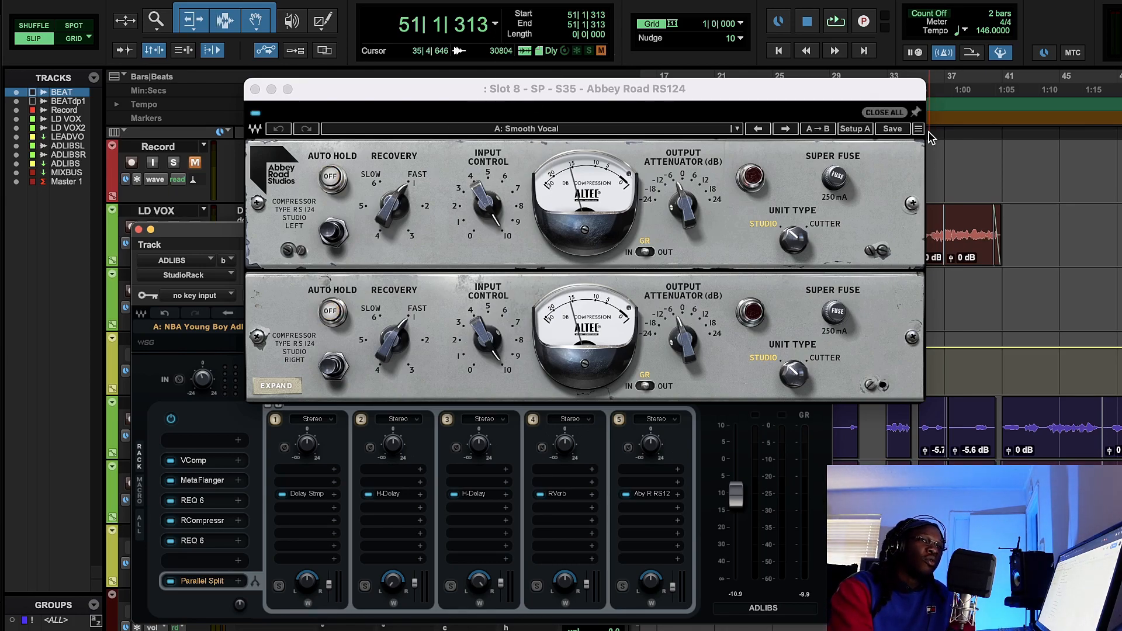
{"action": "left_click", "coordinate": [997, 95]}
{"action": "left_click", "coordinate": [1005, 96]}
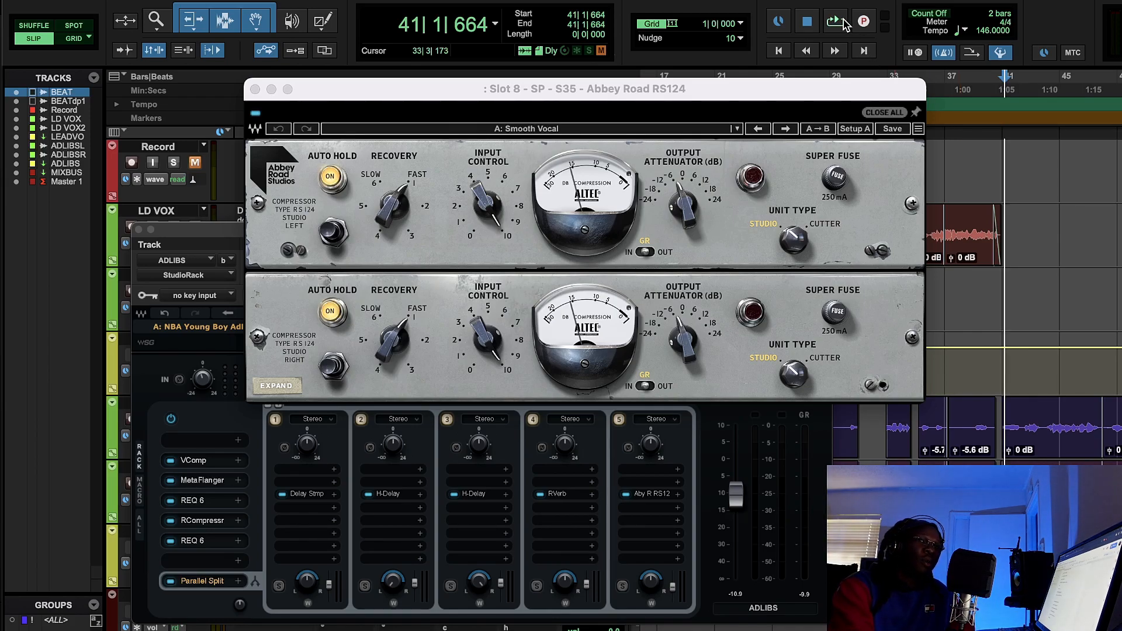
{"action": "left_click", "coordinate": [843, 23]}
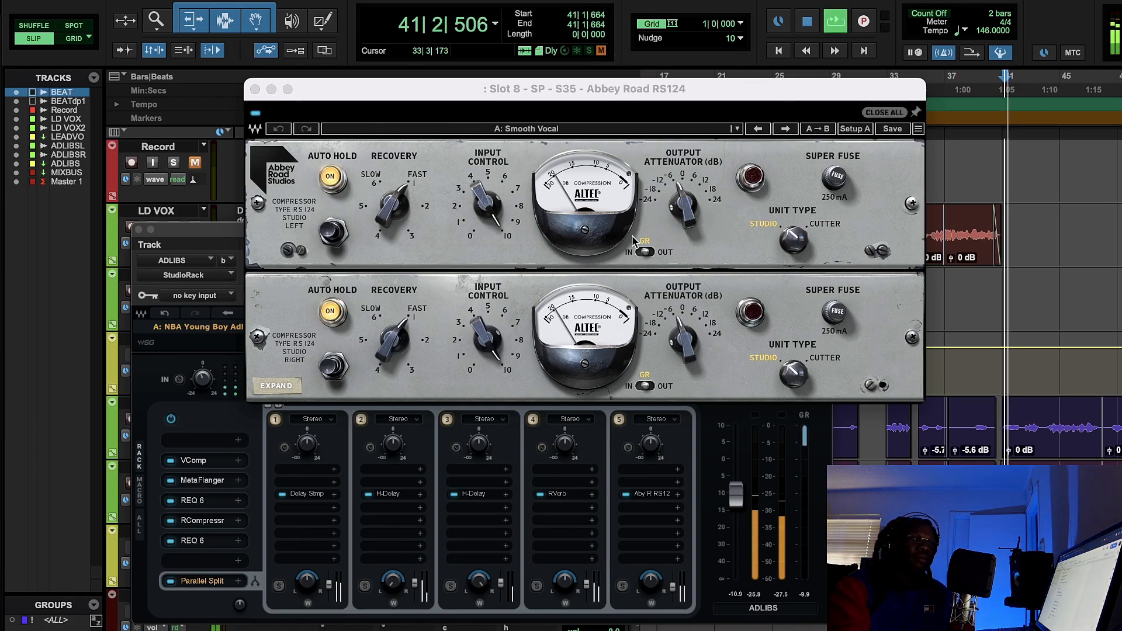
{"action": "left_click", "coordinate": [255, 115]}
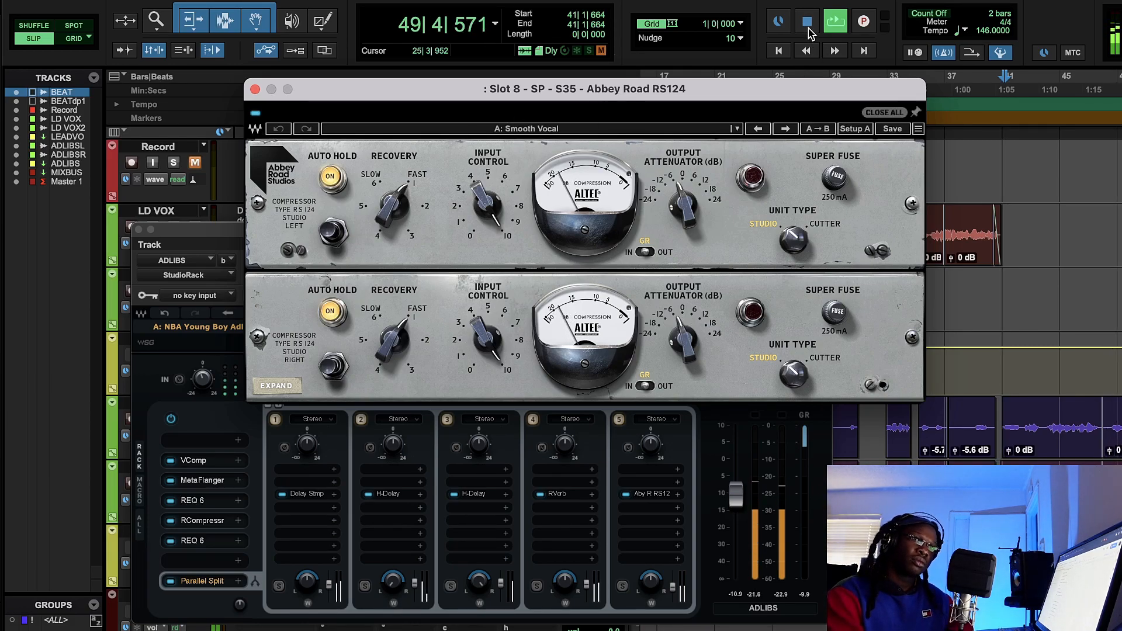
{"action": "left_click", "coordinate": [808, 34]}
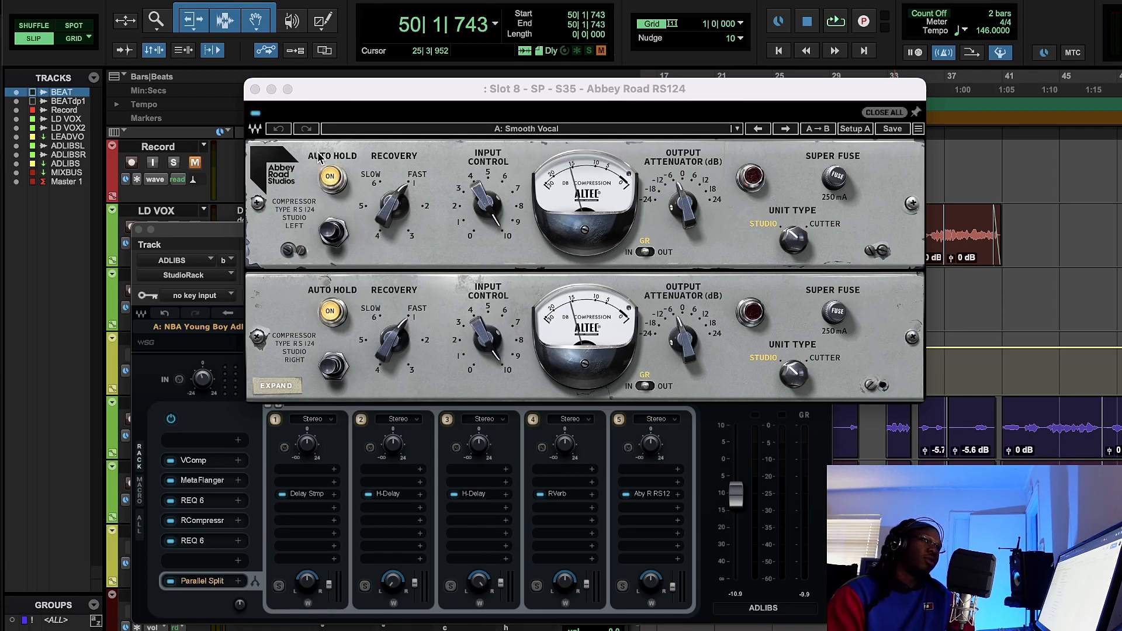
- Close the RS124 and the ADLIBS rack, and bring up the StudioRack on the LEAD VOCAL track
{"action": "left_click", "coordinate": [255, 89]}
{"action": "left_click", "coordinate": [138, 229]}
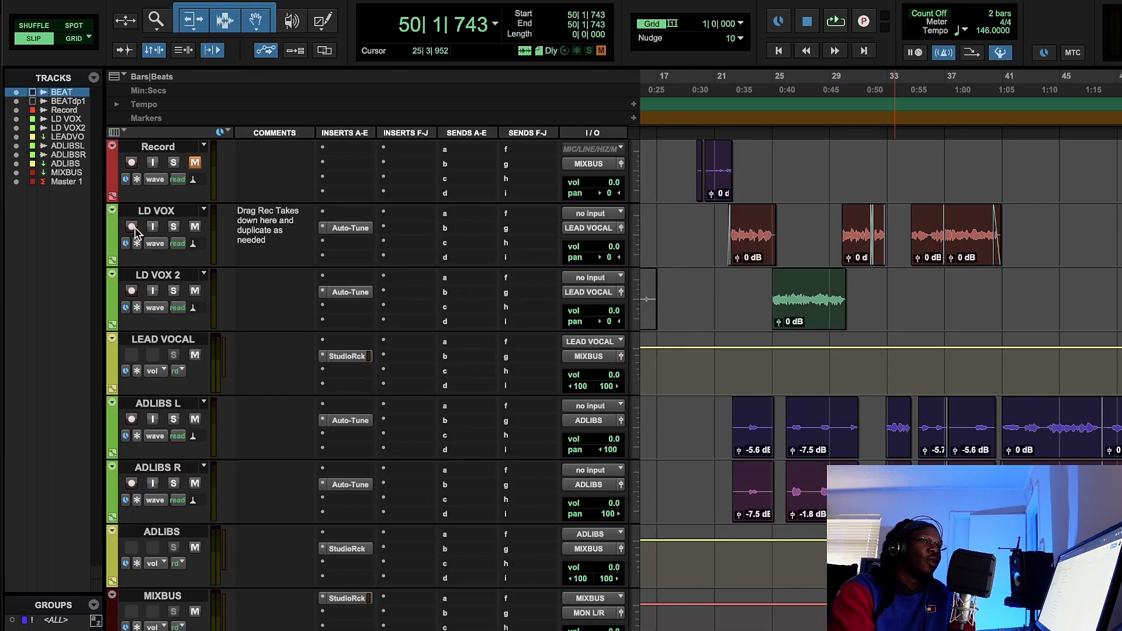
{"action": "left_click", "coordinate": [348, 356]}
{"action": "left_click_drag", "start_coordinate": [501, 230], "coordinate": [483, 159]}
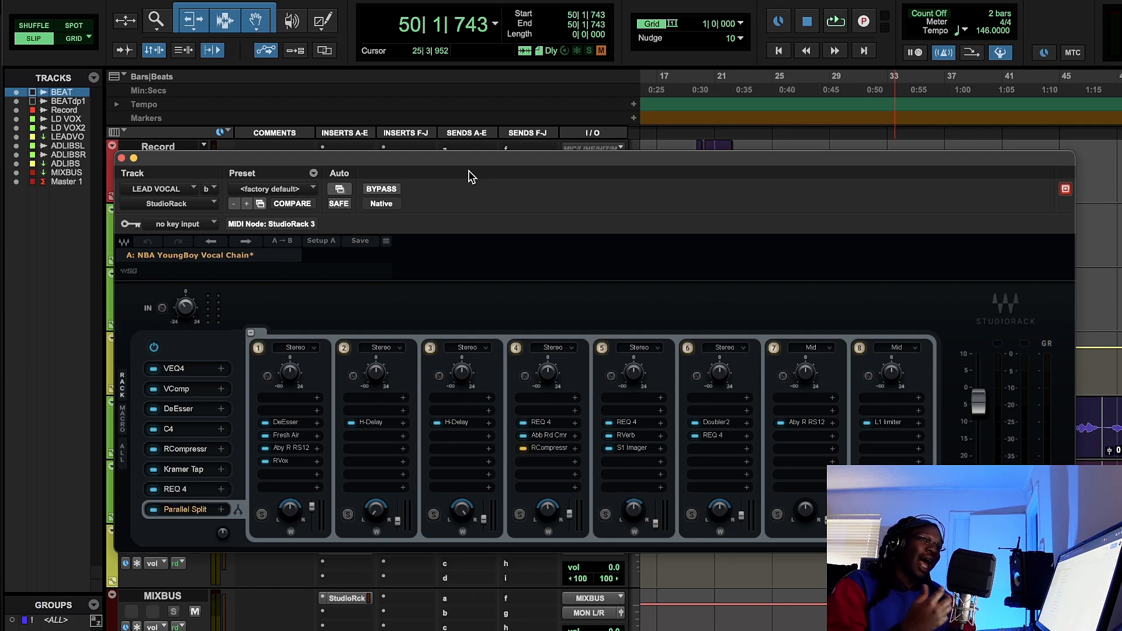
- Show the settings of the VEQ4 in slot 1 and the VComp in slot 2 of the LEAD VOCAL rack, and close the VComp
{"action": "left_click", "coordinate": [188, 372]}
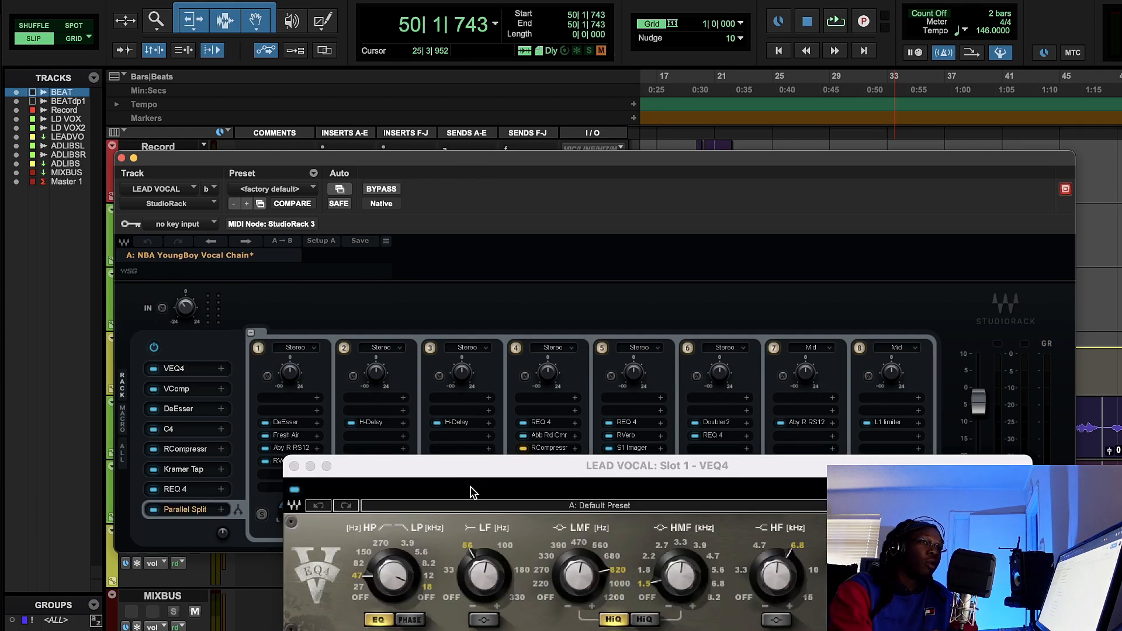
{"action": "left_click_drag", "start_coordinate": [480, 473], "coordinate": [510, 153]}
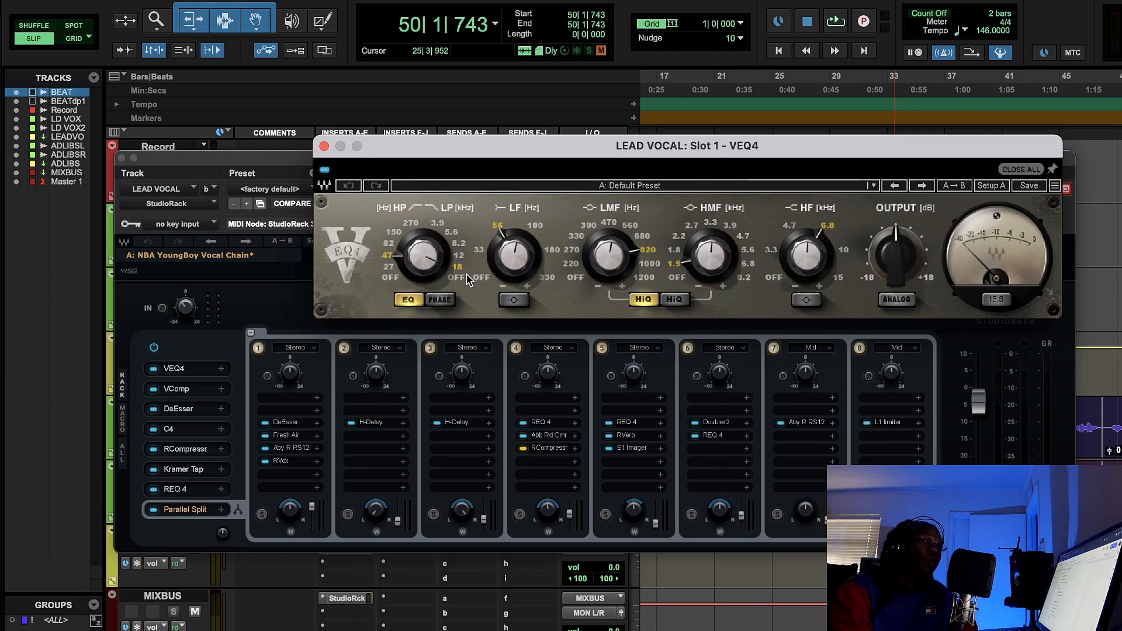
{"action": "left_click_drag", "start_coordinate": [520, 152], "coordinate": [500, 87]}
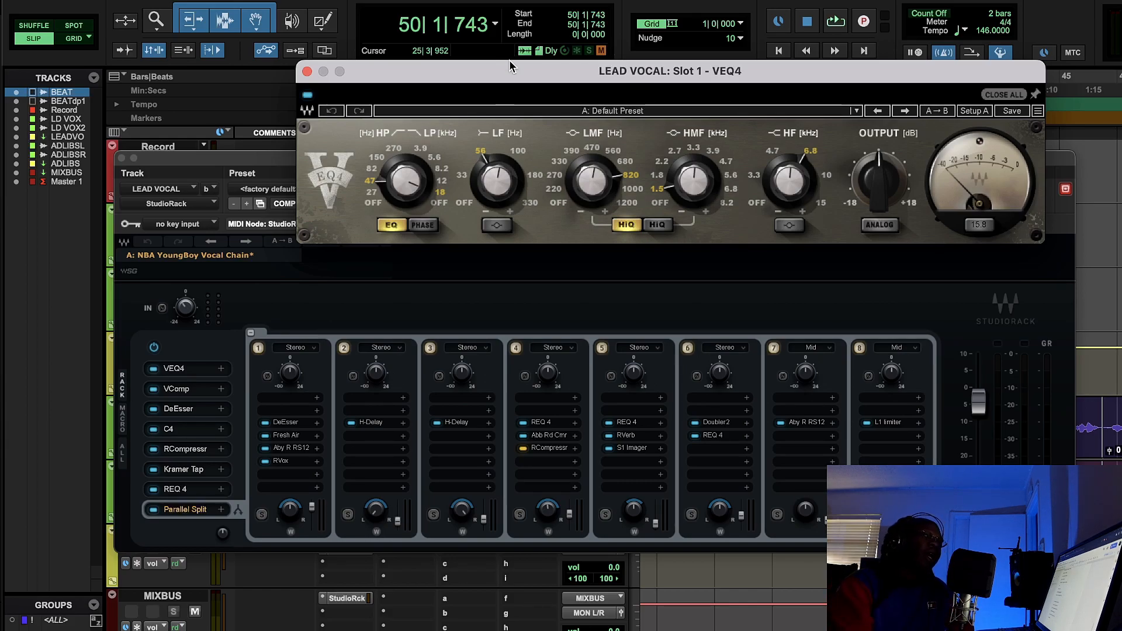
{"action": "left_click_drag", "start_coordinate": [539, 72], "coordinate": [541, 92]}
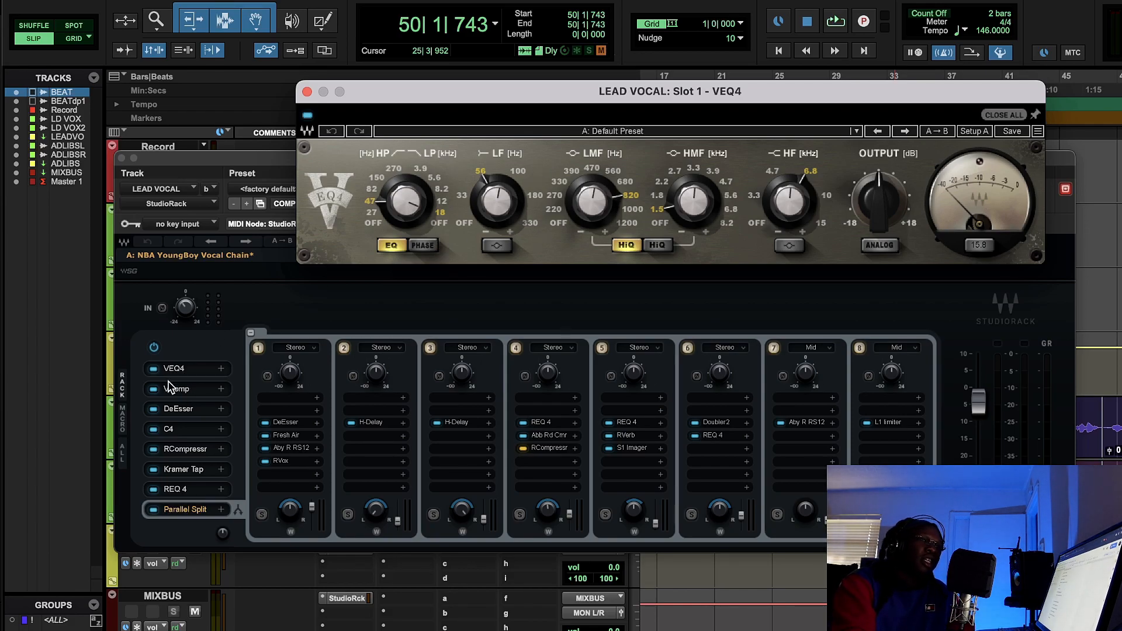
{"action": "left_click", "coordinate": [191, 391]}
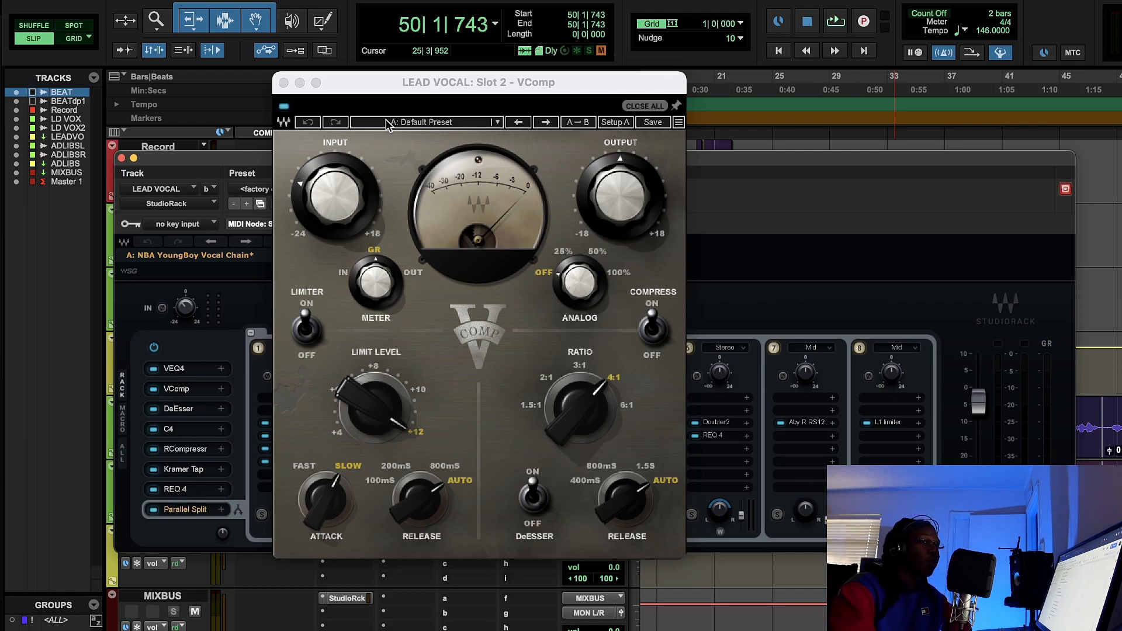
{"action": "left_click", "coordinate": [283, 82]}
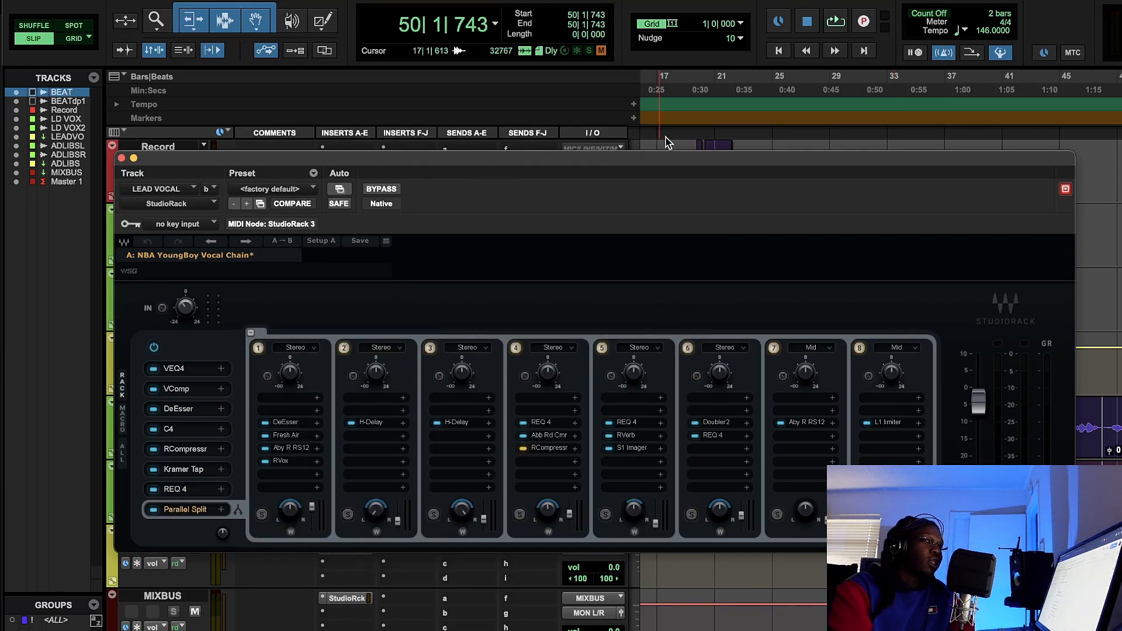
- Disable the whole LEAD VOCAL rack and play the unprocessed lead vocals from about bar 22
{"action": "left_click_drag", "start_coordinate": [659, 173], "coordinate": [720, 145]}
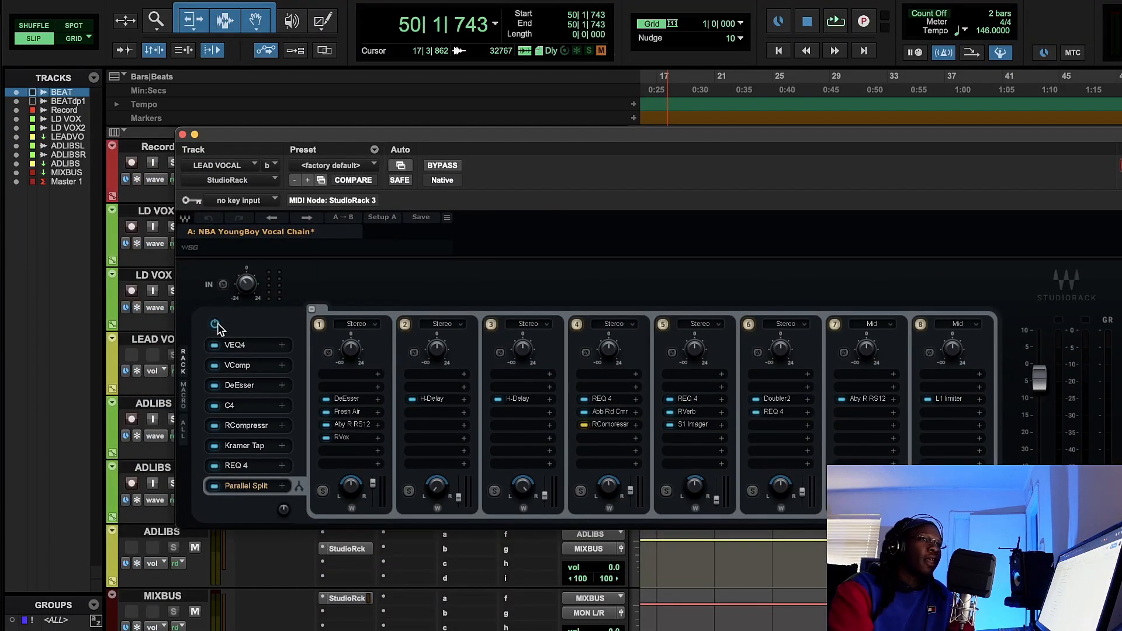
{"action": "left_click_drag", "start_coordinate": [555, 139], "coordinate": [626, 394]}
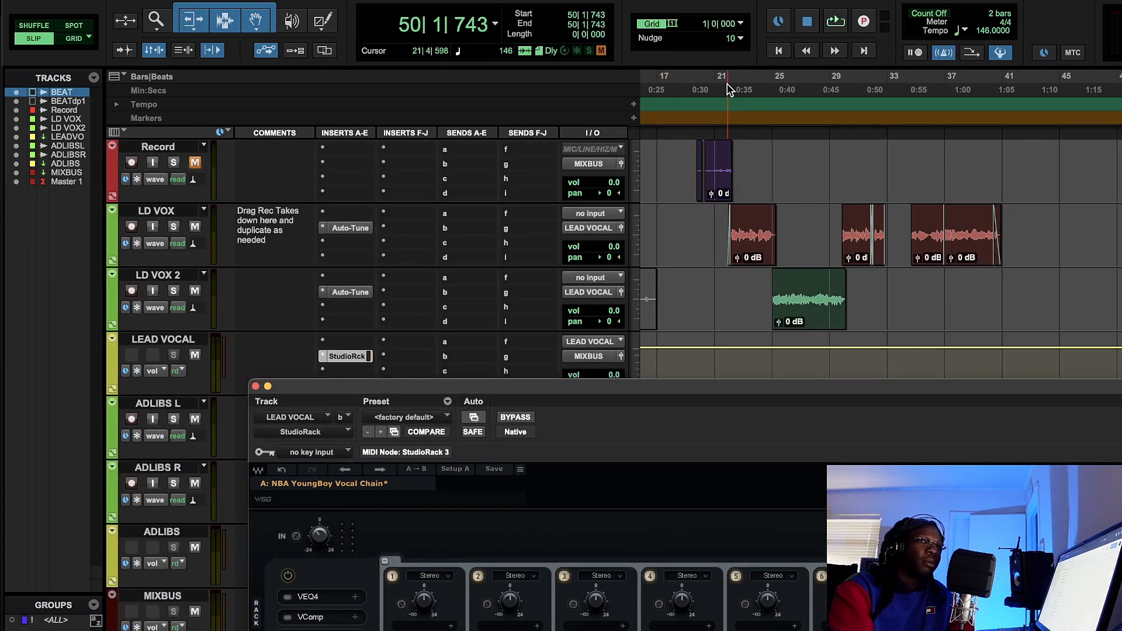
{"action": "left_click", "coordinate": [727, 85]}
{"action": "left_click", "coordinate": [834, 23]}
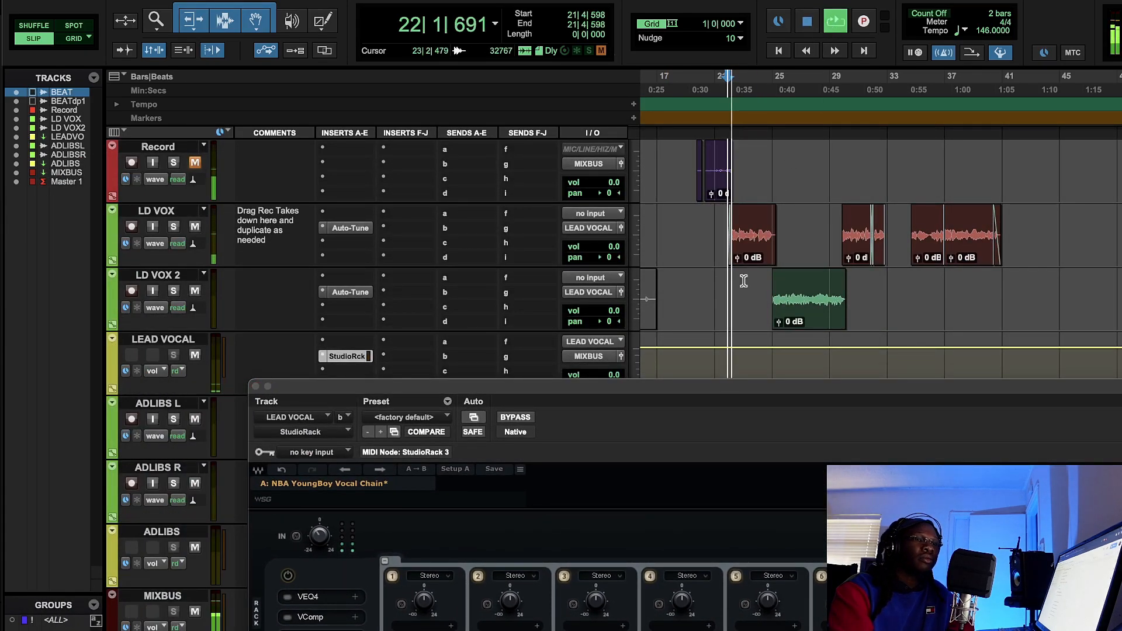
- Mute the ADLIBS track and audition the dry lead with the LEAD VOCAL volume raised to about +9 dB, resetting it to 0.0
{"action": "left_click_drag", "start_coordinate": [612, 374], "coordinate": [683, 325]}
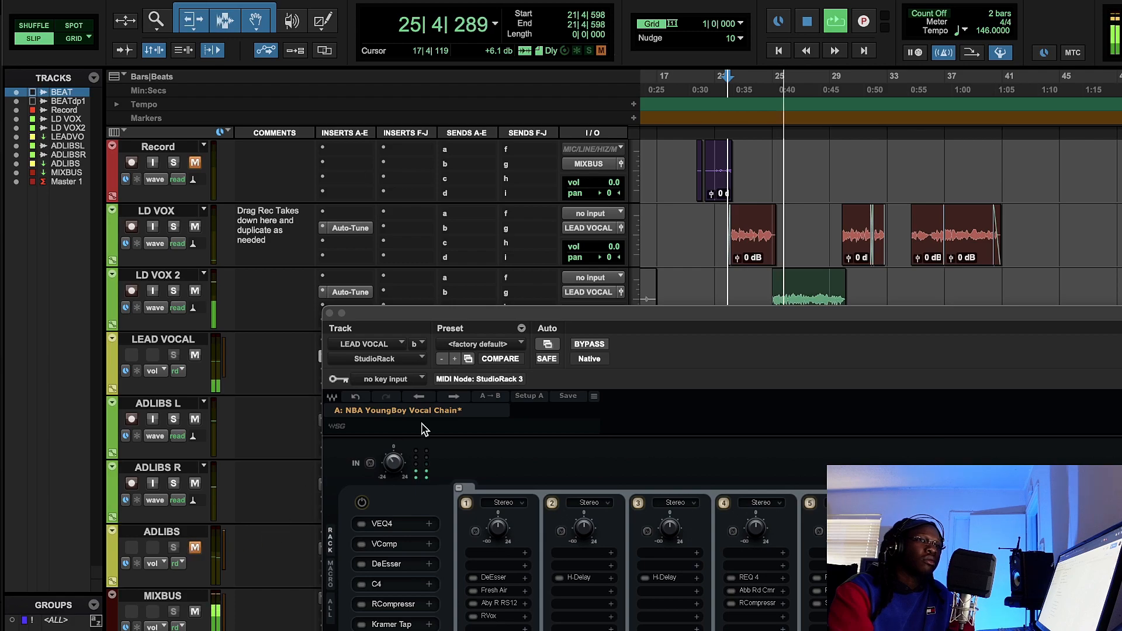
{"action": "left_click_drag", "start_coordinate": [577, 316], "coordinate": [552, 498]}
{"action": "left_click_drag", "start_coordinate": [613, 380], "coordinate": [614, 377]}
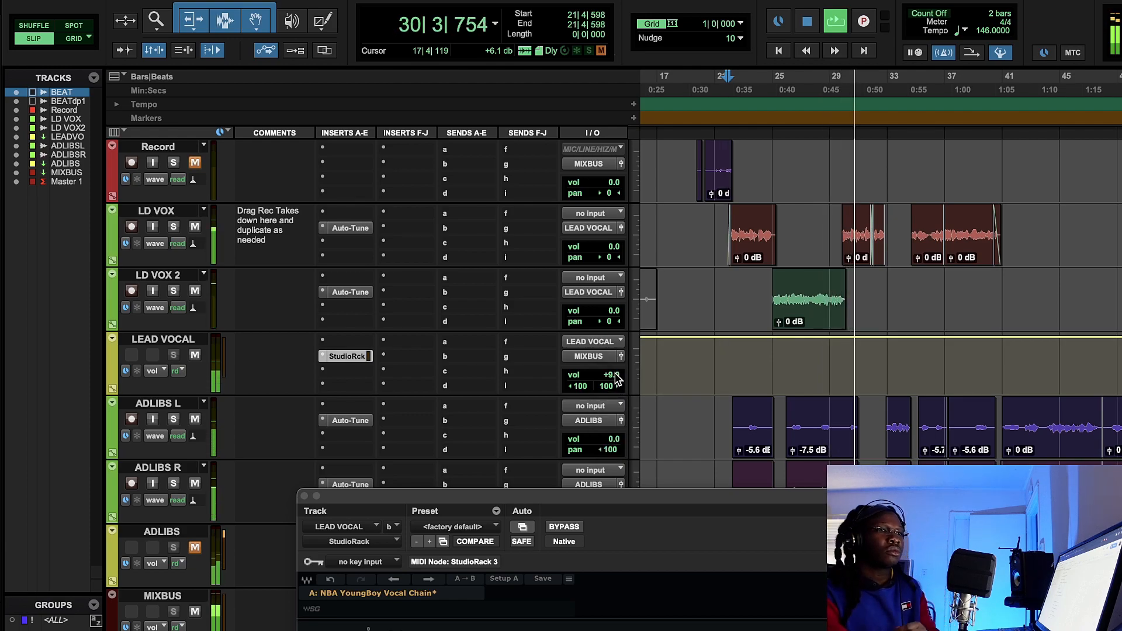
{"action": "left_click", "coordinate": [614, 376], "text": "alt"}
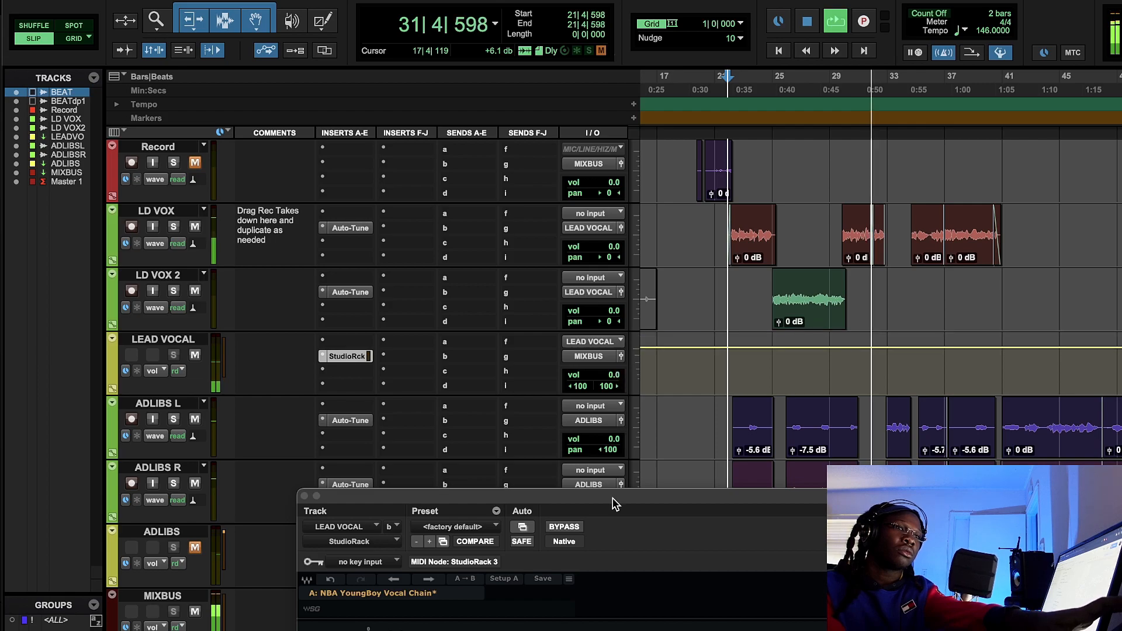
- Compare the playing lead vocals with the whole LEAD VOCAL rack enabled and disabled, leave it enabled, and stop playback
{"action": "left_click_drag", "start_coordinate": [599, 514], "coordinate": [559, 355]}
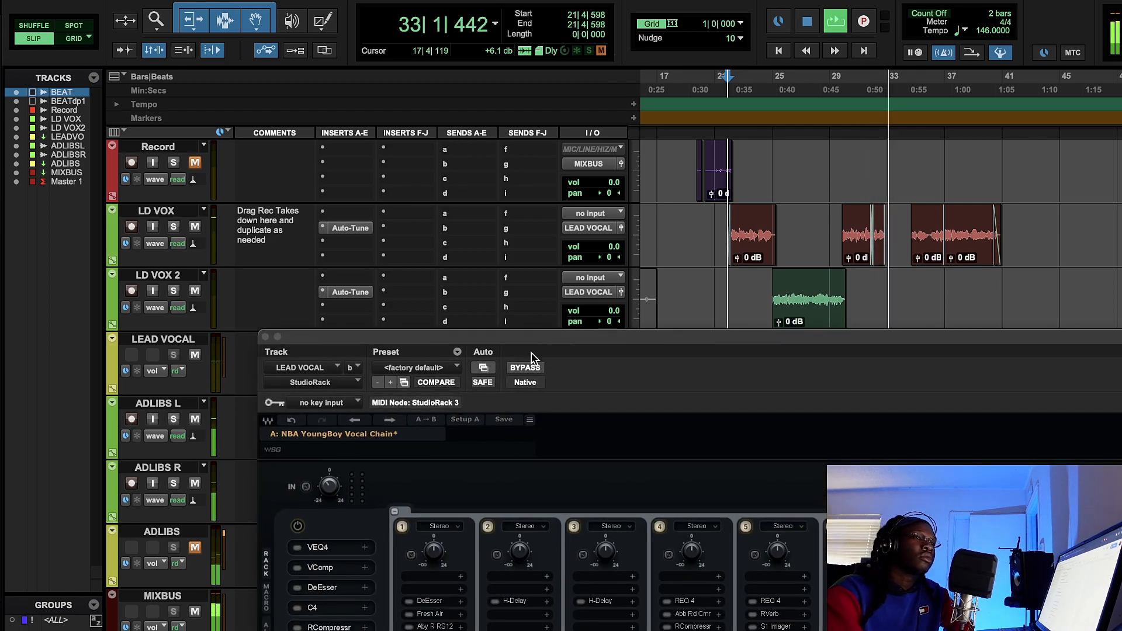
{"action": "left_click", "coordinate": [297, 526]}
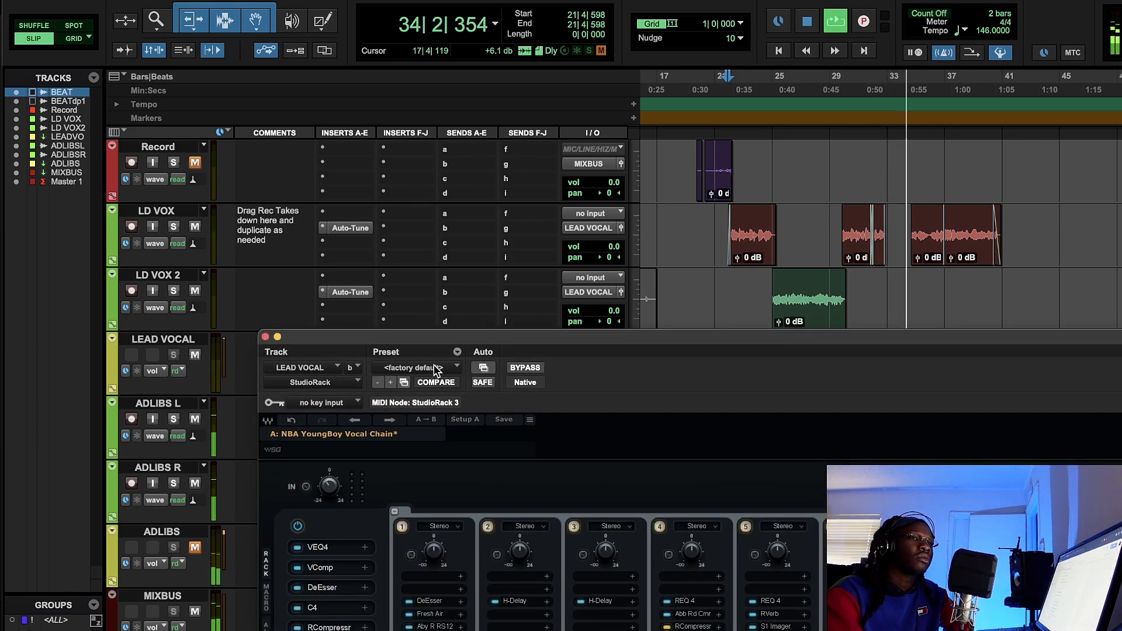
{"action": "left_click_drag", "start_coordinate": [669, 342], "coordinate": [631, 171]}
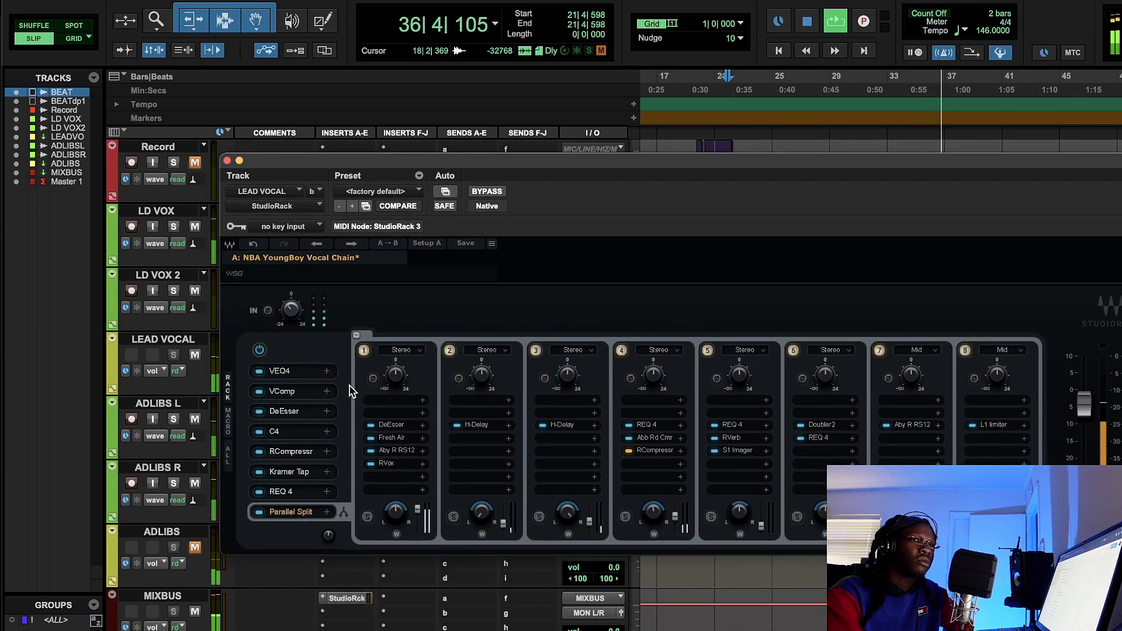
{"action": "left_click", "coordinate": [260, 350]}
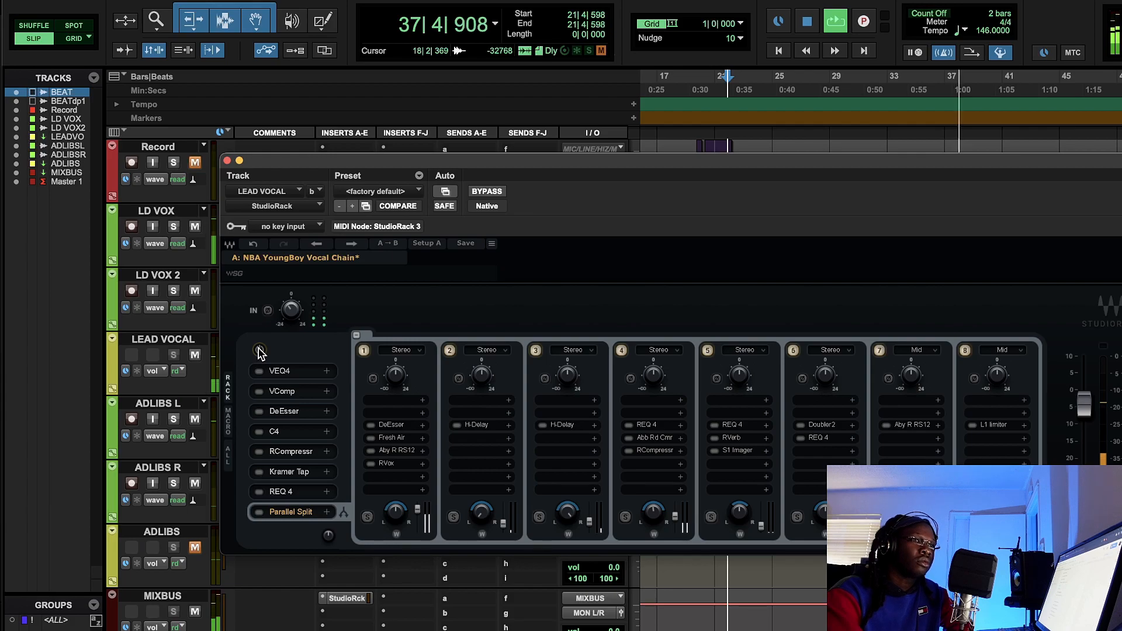
{"action": "left_click", "coordinate": [259, 350]}
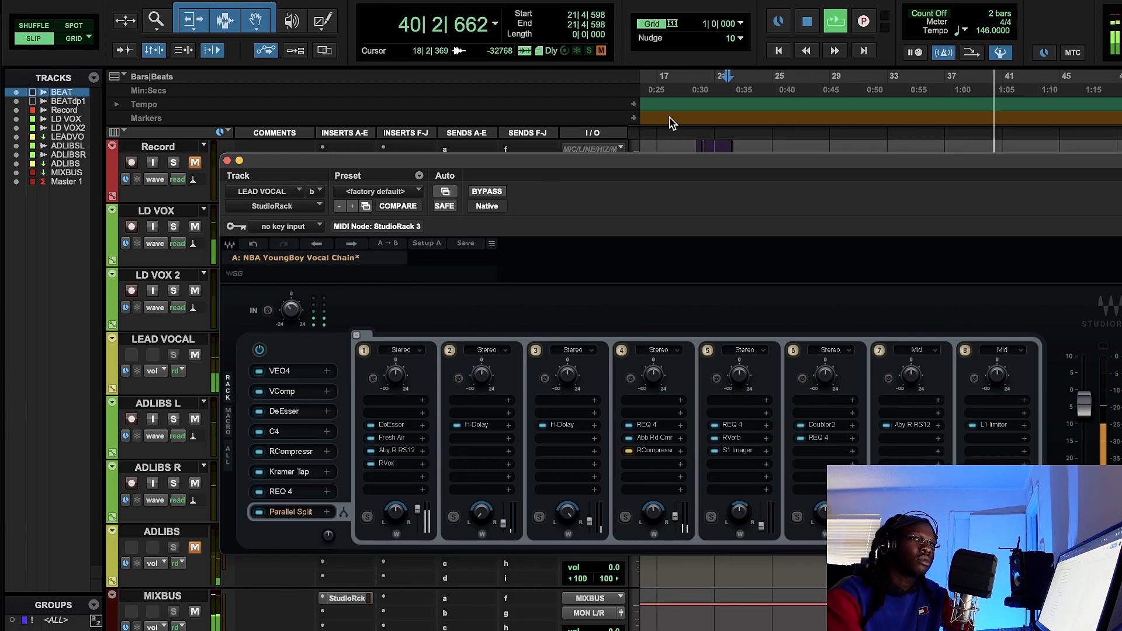
{"action": "left_click", "coordinate": [807, 21]}
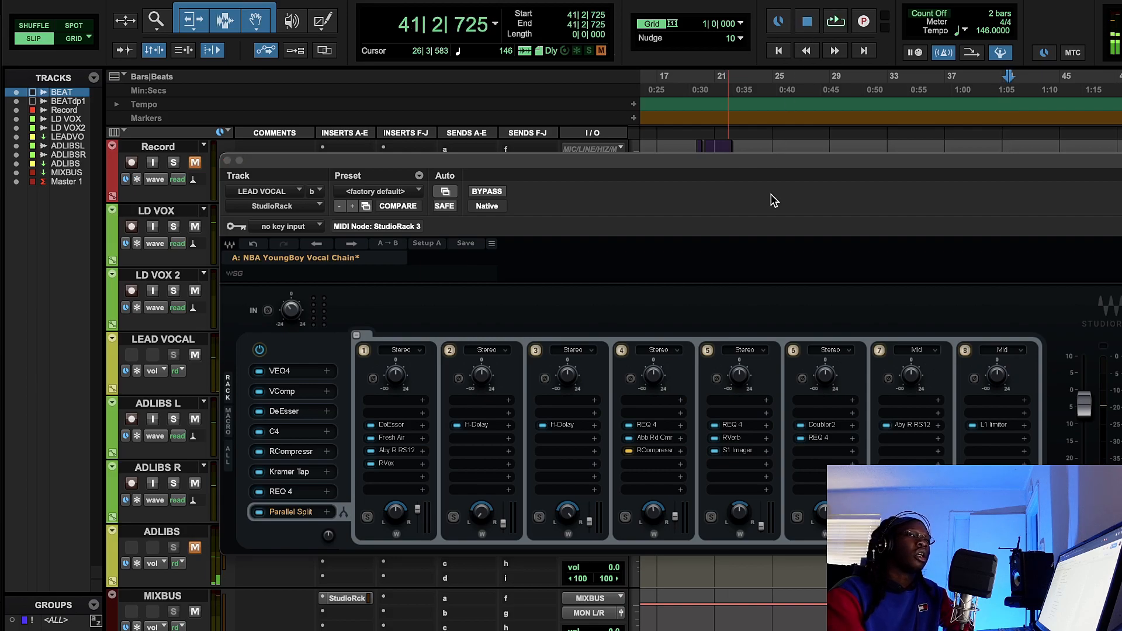
- Play the lead vocals again from about bar 22 and disable the whole LEAD VOCAL rack during playback
{"action": "left_click_drag", "start_coordinate": [777, 170], "coordinate": [743, 318]}
{"action": "left_click", "coordinate": [737, 111]}
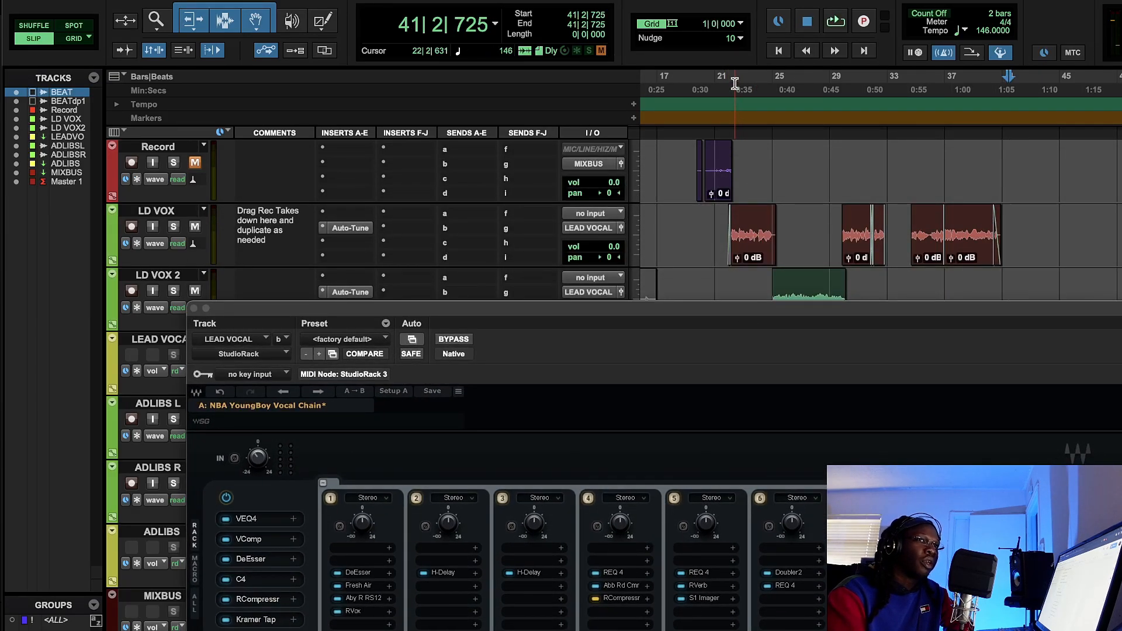
{"action": "key", "text": "space"}
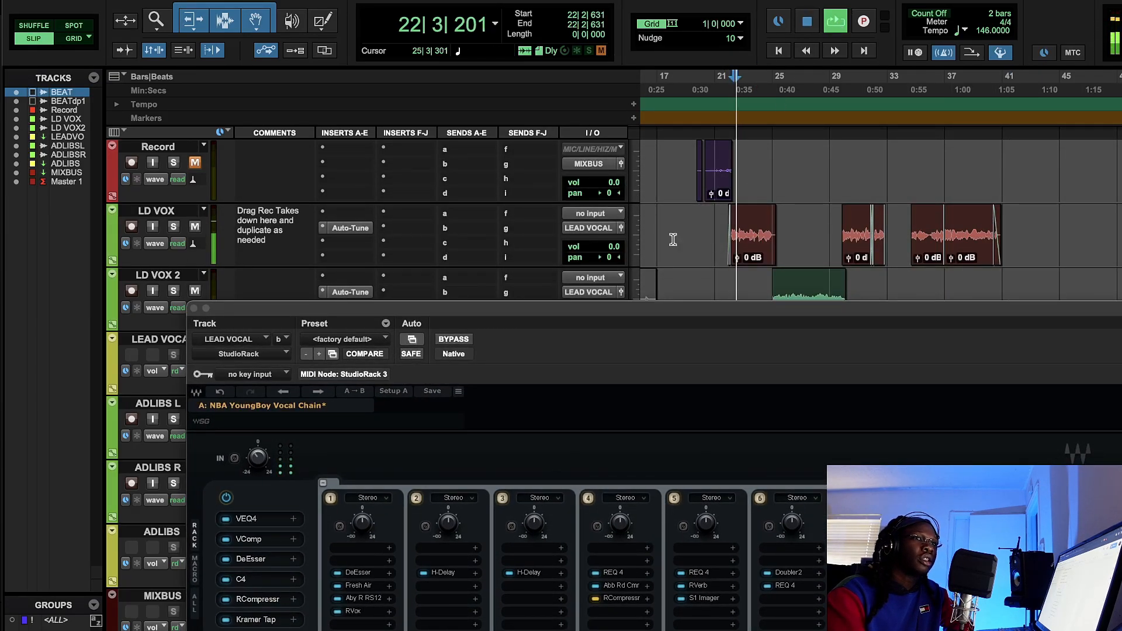
{"action": "left_click", "coordinate": [227, 498]}
- Raise the LD VOX 2 volume to +10.2 dB during the unprocessed playback, stop playback, and reset the volume
{"action": "left_click_drag", "start_coordinate": [558, 317], "coordinate": [539, 432]}
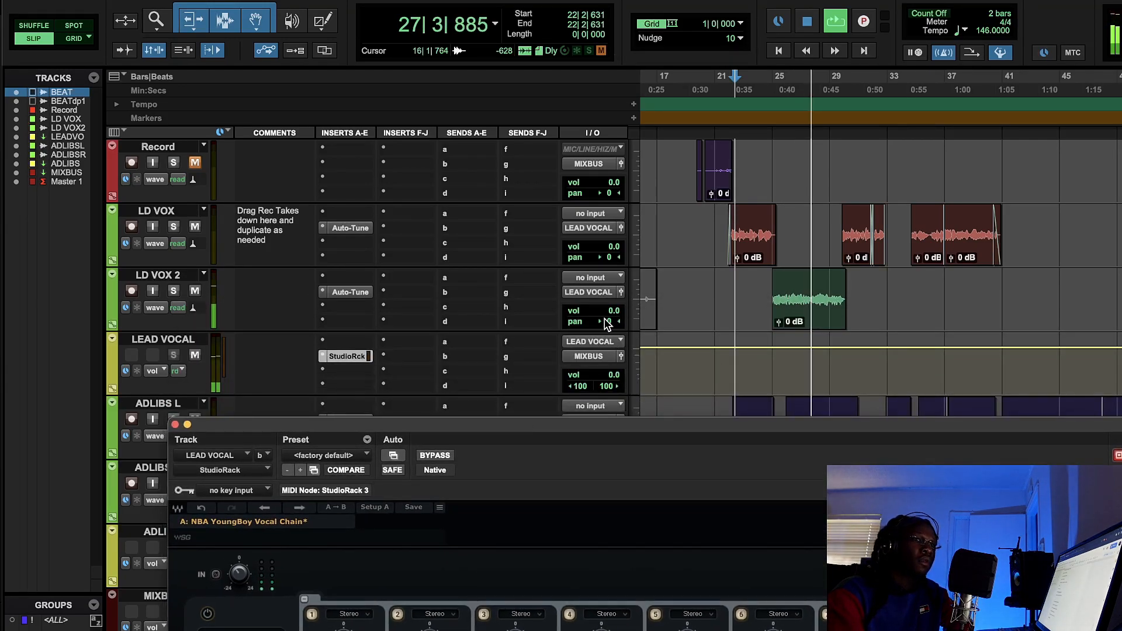
{"action": "left_click", "coordinate": [608, 304]}
{"action": "left_click_drag", "start_coordinate": [608, 304], "coordinate": [613, 301]}
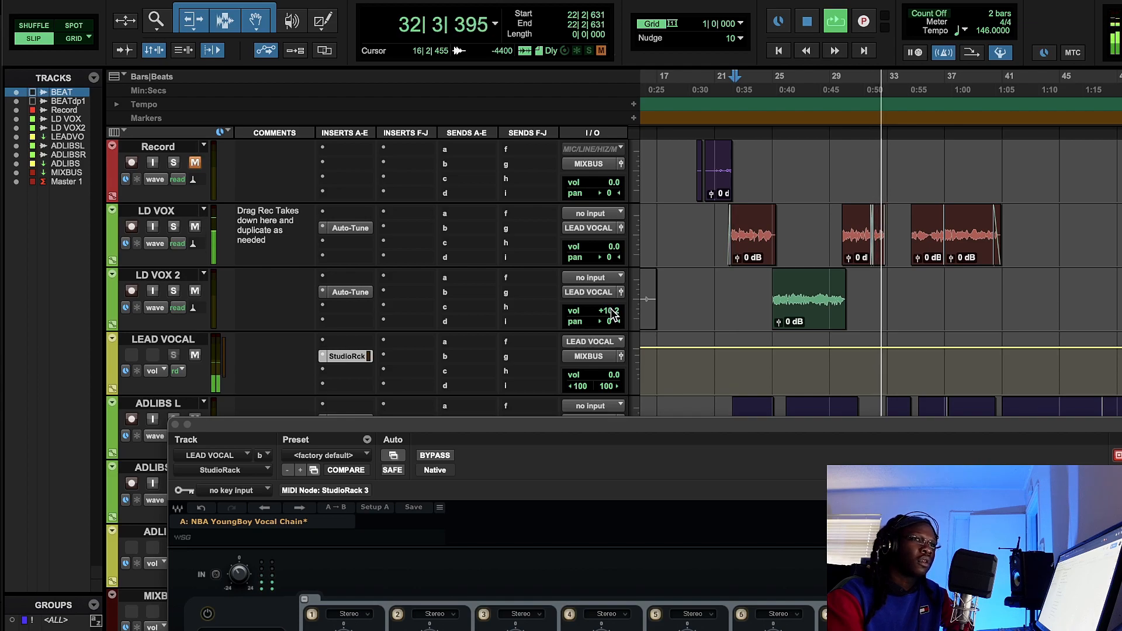
{"action": "key", "text": "space"}
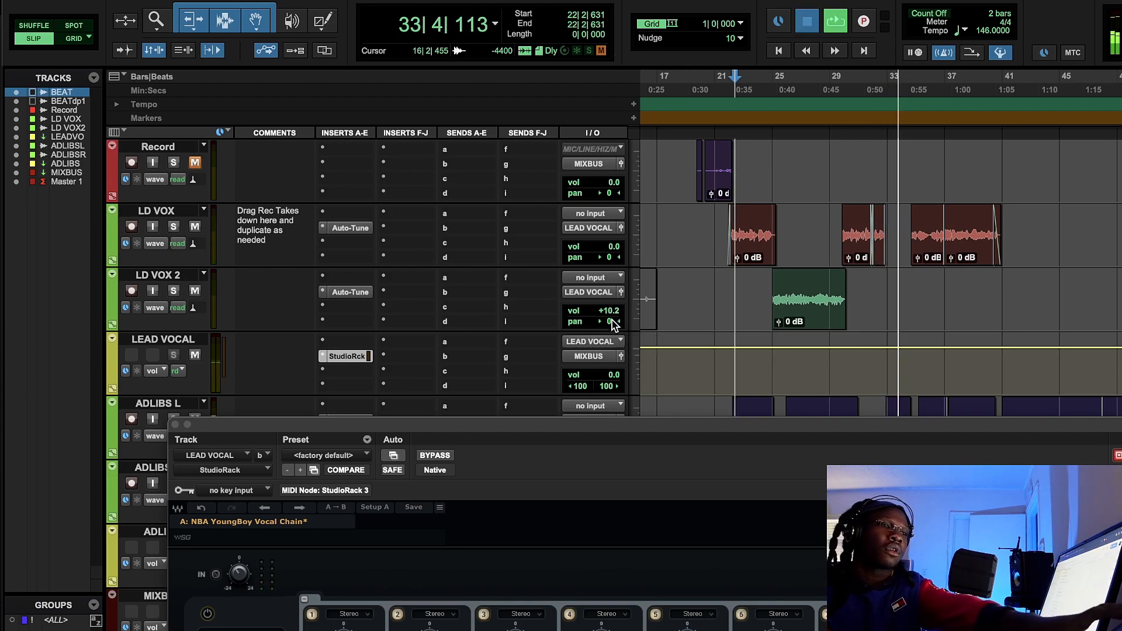
{"action": "left_click", "coordinate": [610, 314], "text": "alt"}
- Re-enable the LEAD VOCAL rack and open the VEQ4 in slot 1 to examine its low-frequency band
{"action": "left_click_drag", "start_coordinate": [624, 436], "coordinate": [602, 188]}
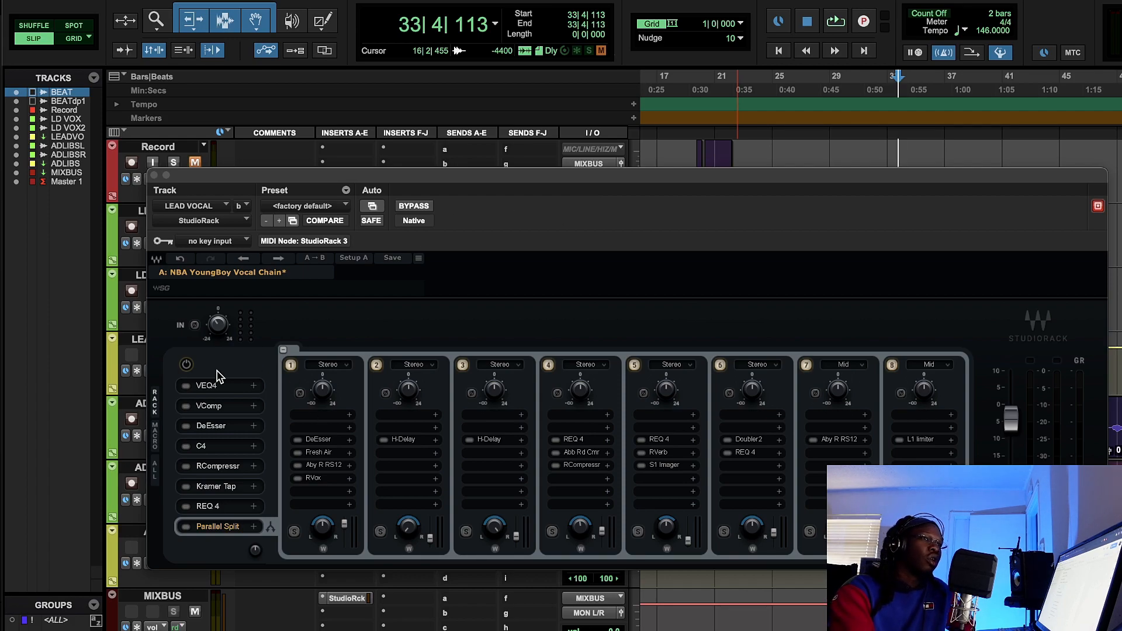
{"action": "left_click", "coordinate": [186, 364]}
{"action": "left_click", "coordinate": [210, 385]}
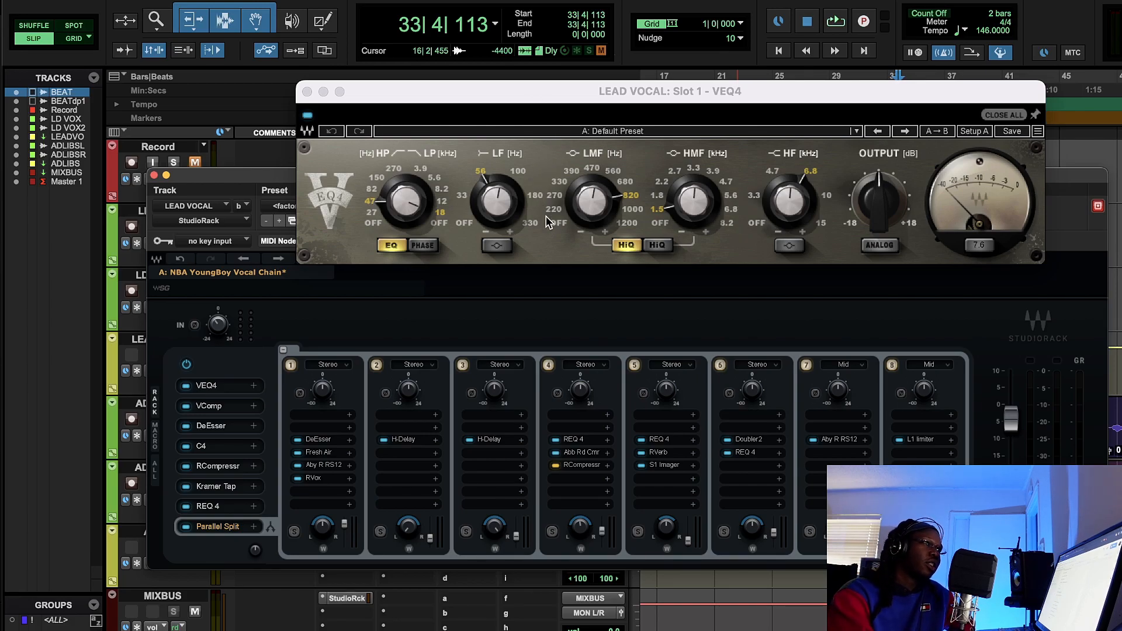
{"action": "left_click", "coordinate": [499, 200]}
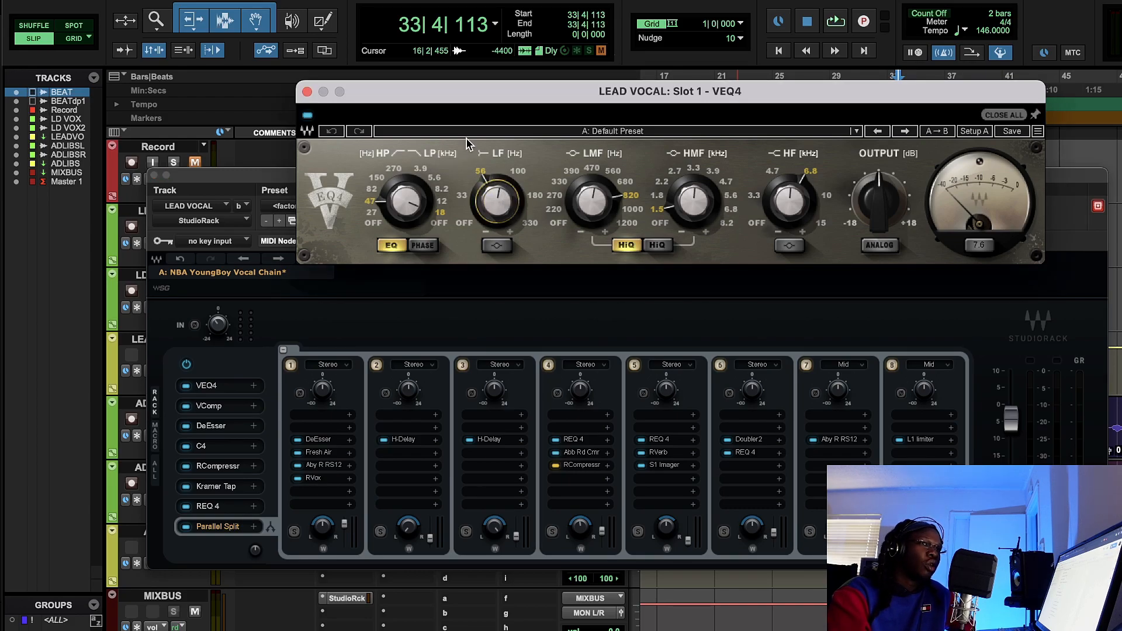
{"action": "left_click", "coordinate": [327, 131]}
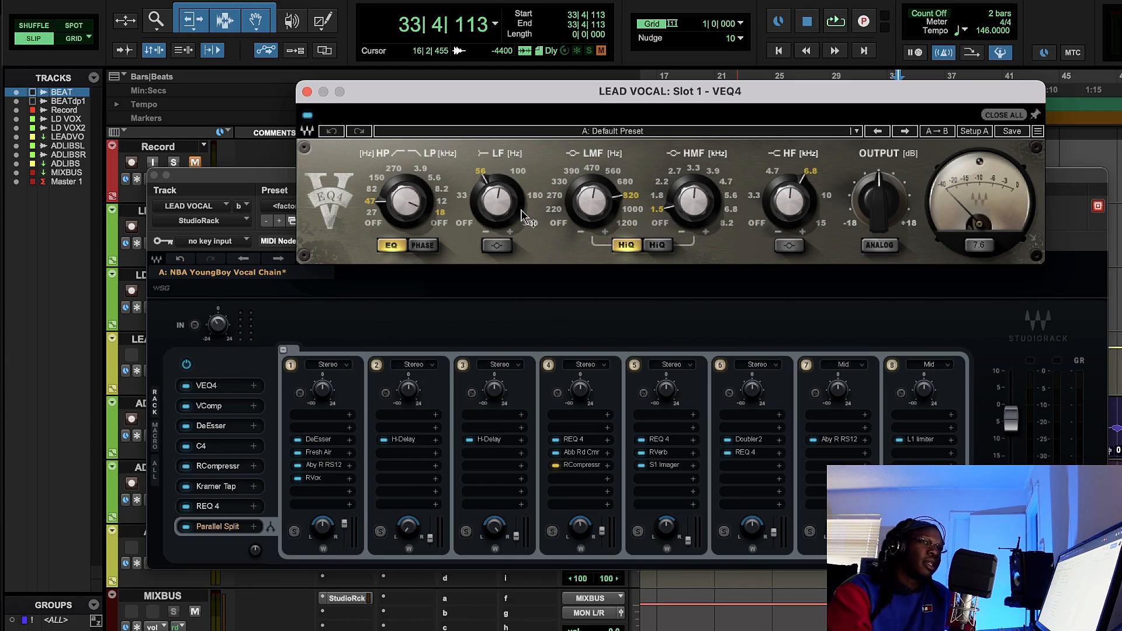
- Examine the frequency bands of the VEQ4 and close the plug-in
{"action": "mouse_move", "coordinate": [503, 204]}
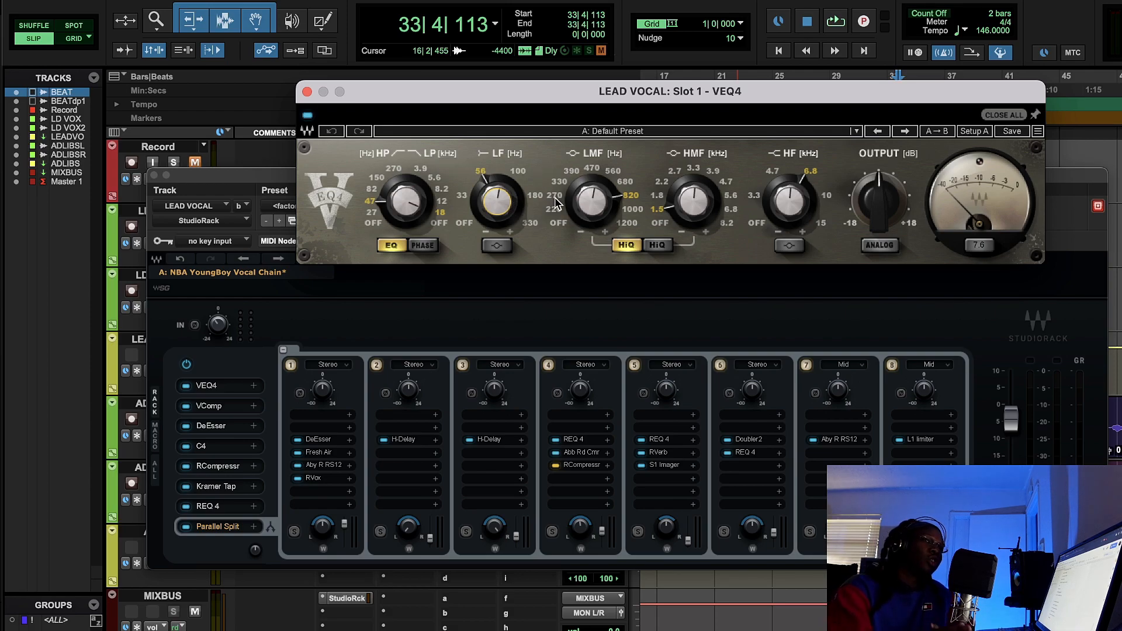
{"action": "mouse_move", "coordinate": [584, 198]}
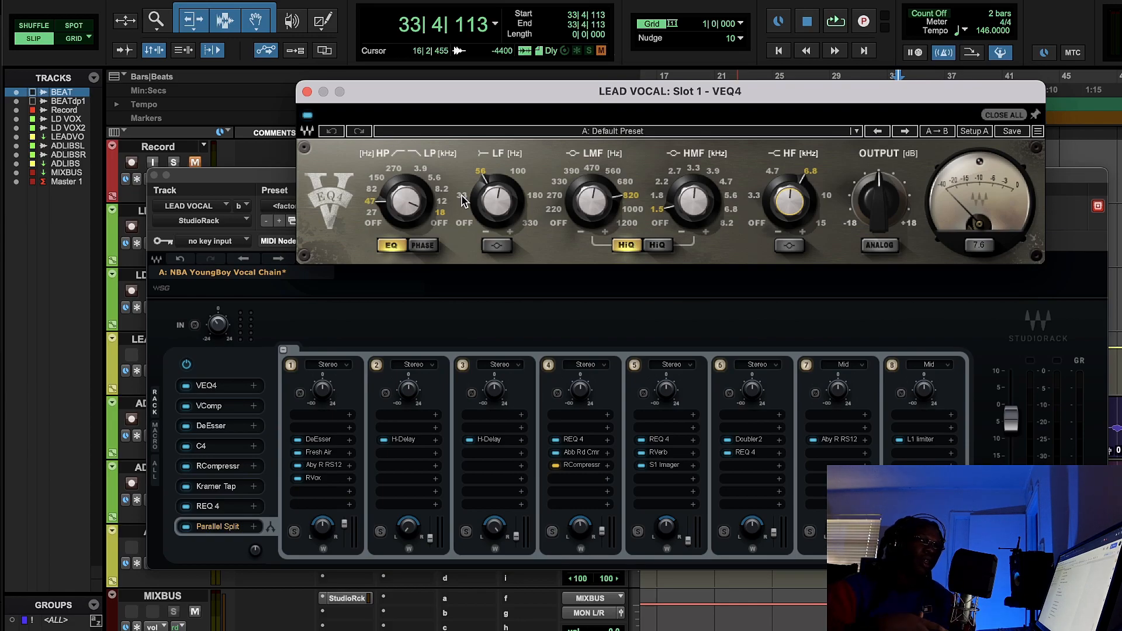
{"action": "left_click", "coordinate": [307, 91]}
- Open the VComp in slot 2 to examine its limiter and ratio settings, and move the StudioRack window to uncover the vocal clips
{"action": "left_click", "coordinate": [210, 405]}
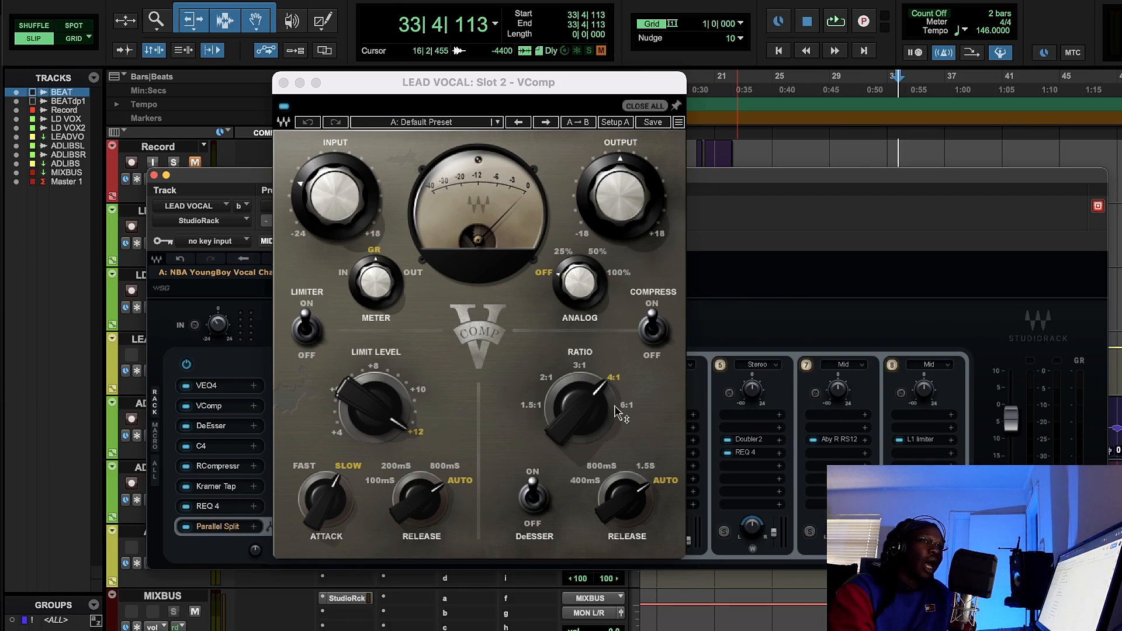
{"action": "mouse_move", "coordinate": [361, 430]}
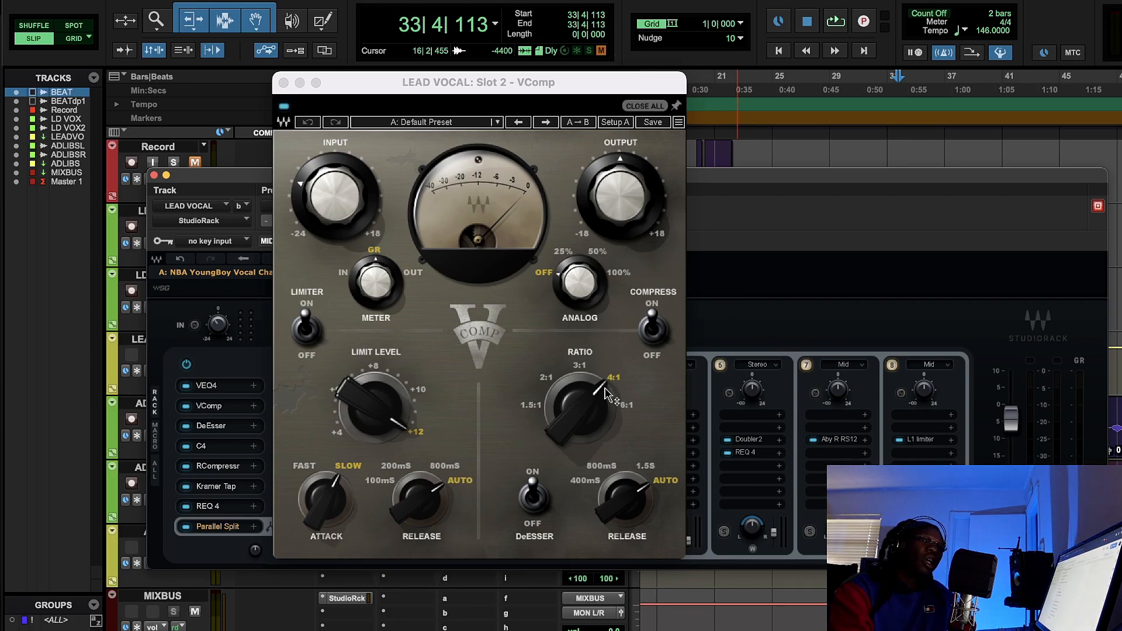
{"action": "left_click_drag", "start_coordinate": [839, 178], "coordinate": [872, 365]}
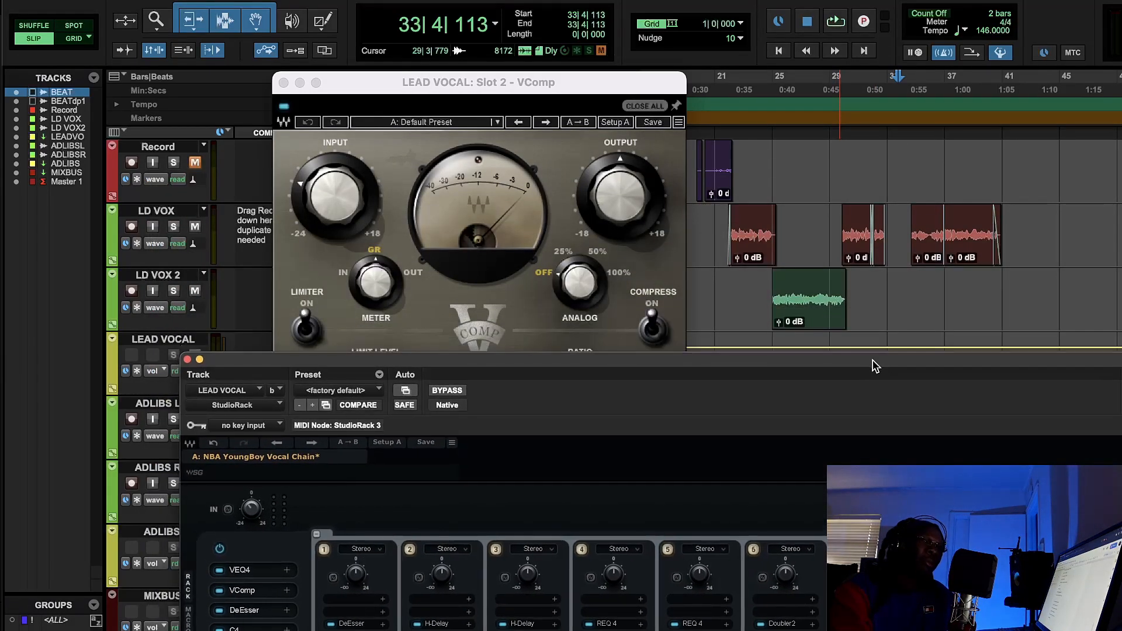
- Play the lead vocals from bar 21, compare them with the VComp enabled and disabled, stop playback, and close the VComp left enabled
{"action": "left_click", "coordinate": [727, 81]}
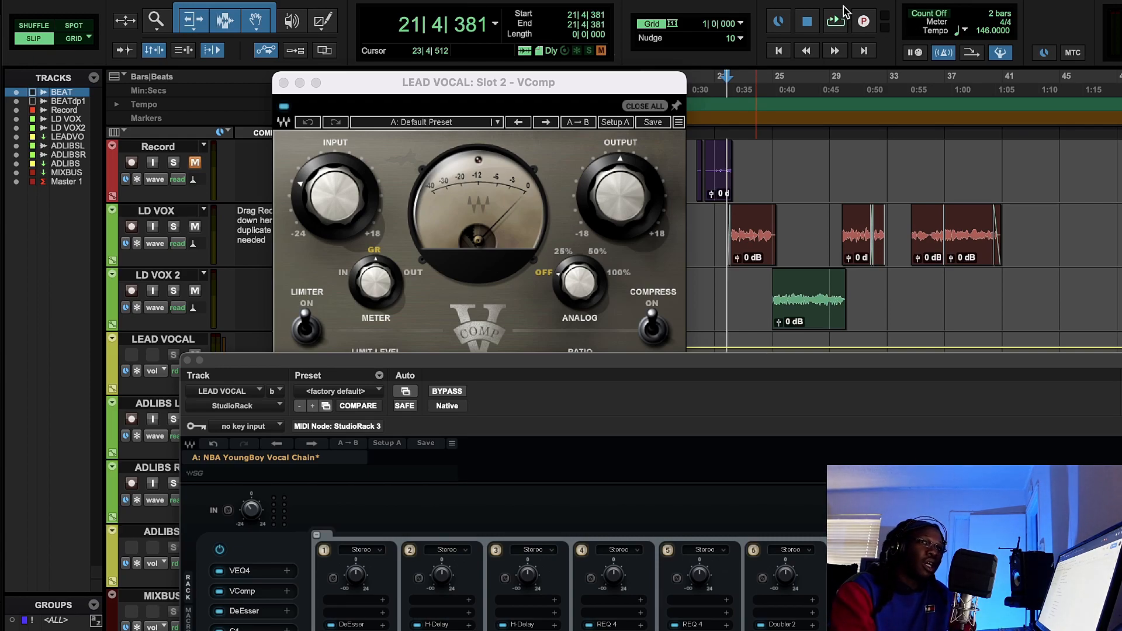
{"action": "left_click", "coordinate": [835, 22]}
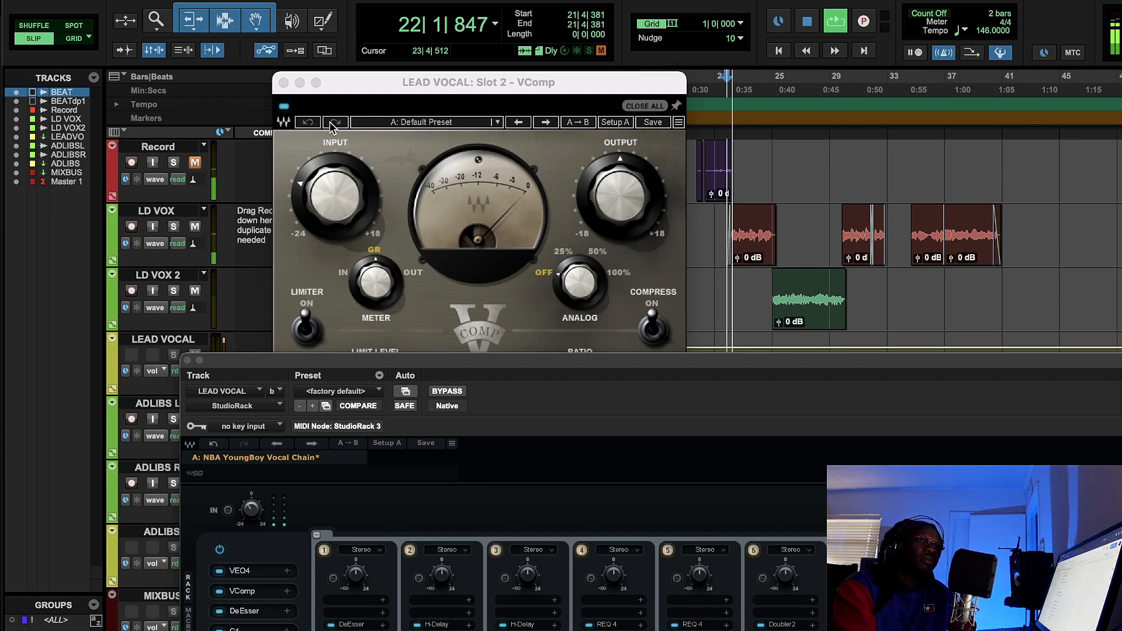
{"action": "left_click", "coordinate": [284, 107]}
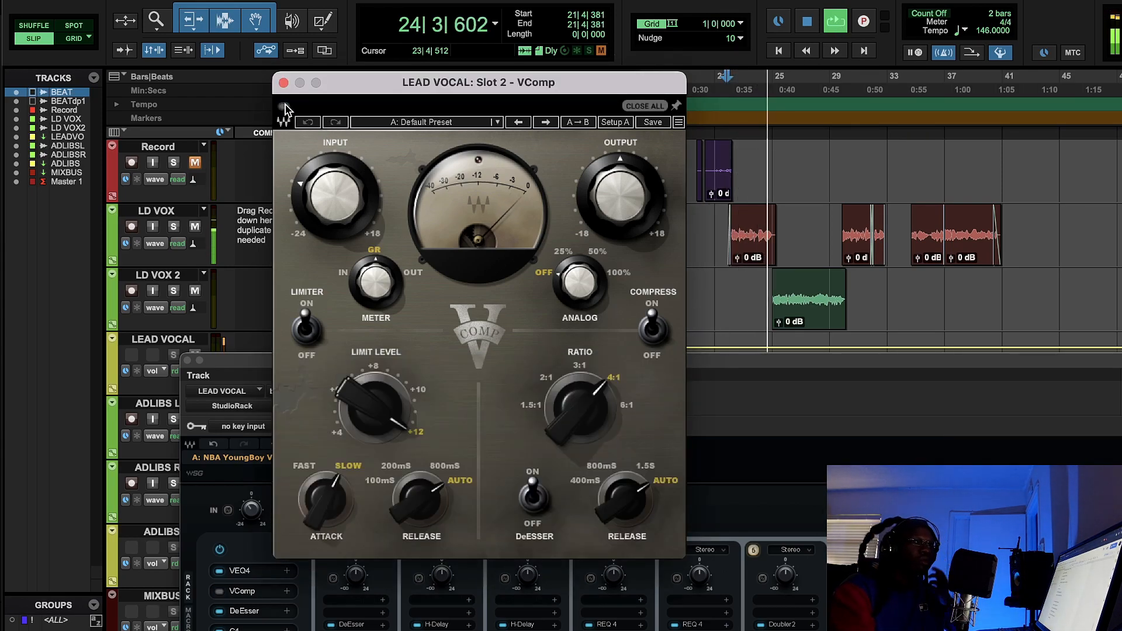
{"action": "left_click", "coordinate": [285, 107]}
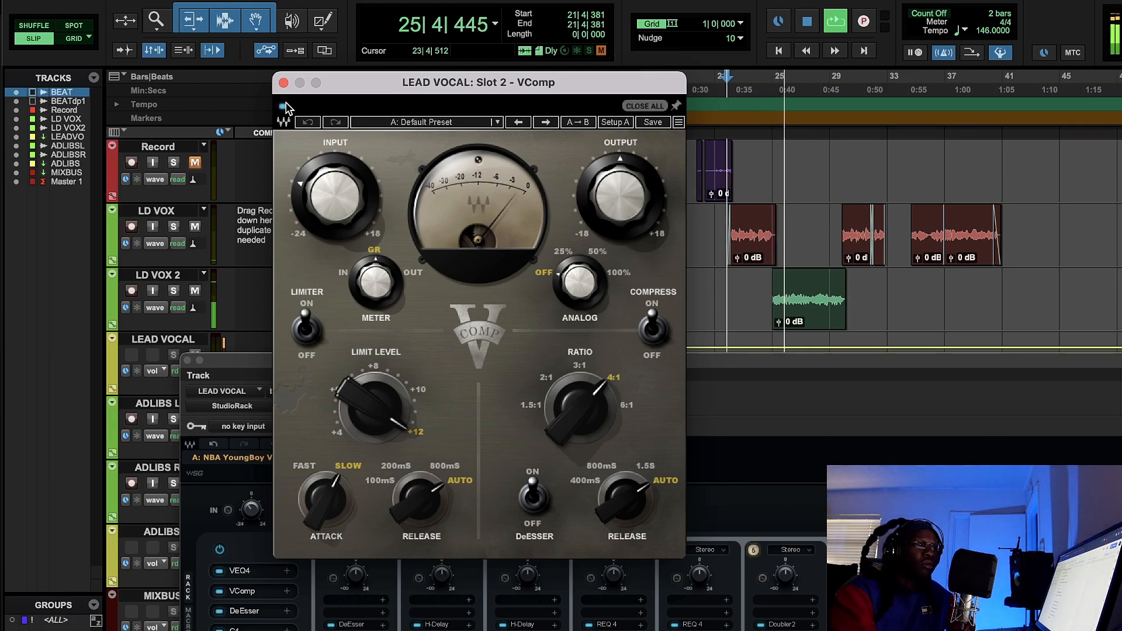
{"action": "left_click", "coordinate": [284, 107]}
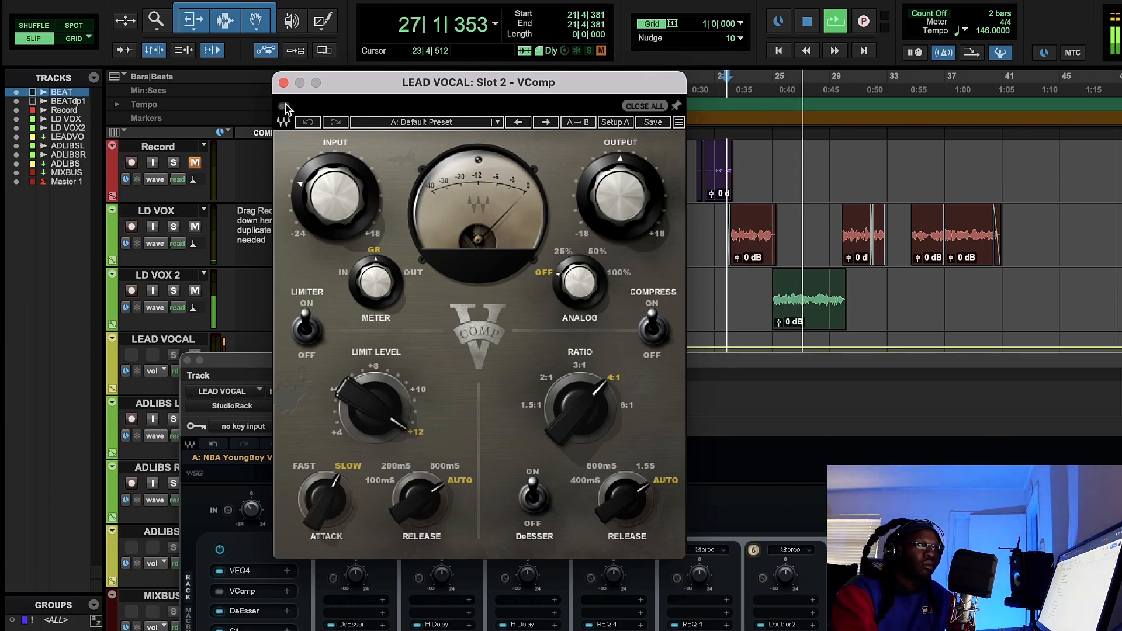
{"action": "left_click", "coordinate": [285, 107]}
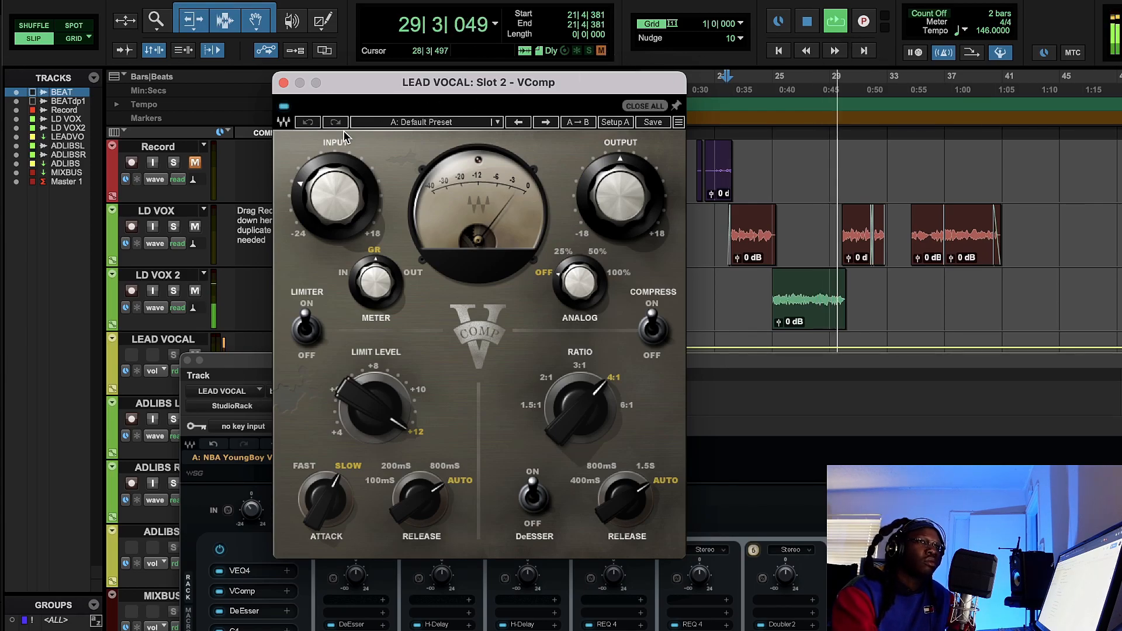
{"action": "left_click", "coordinate": [285, 107]}
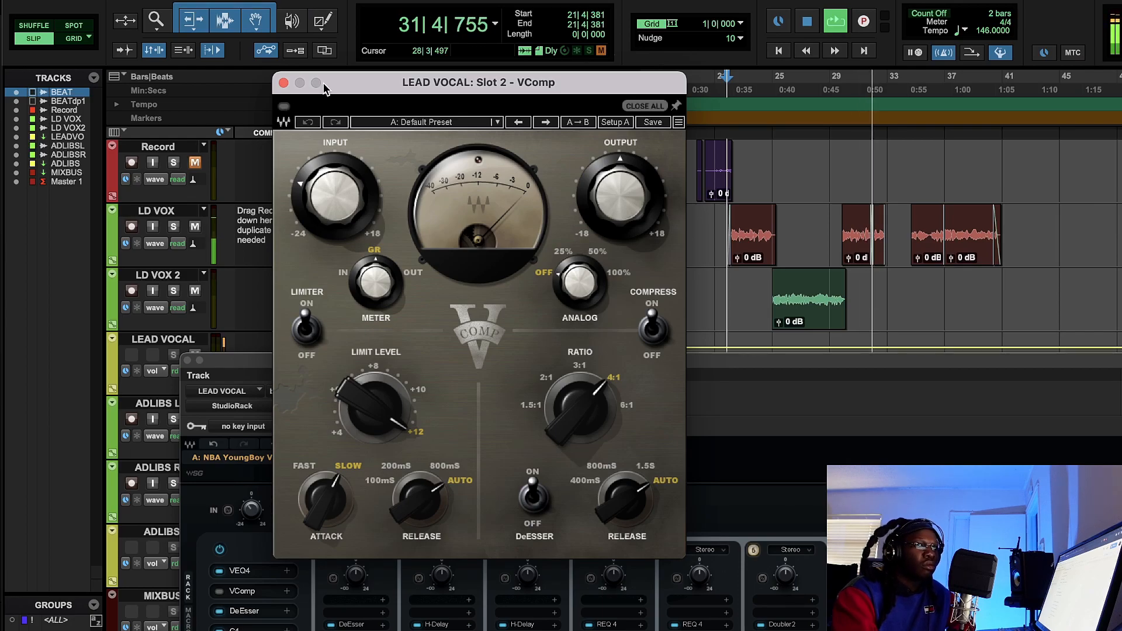
{"action": "key", "text": "space"}
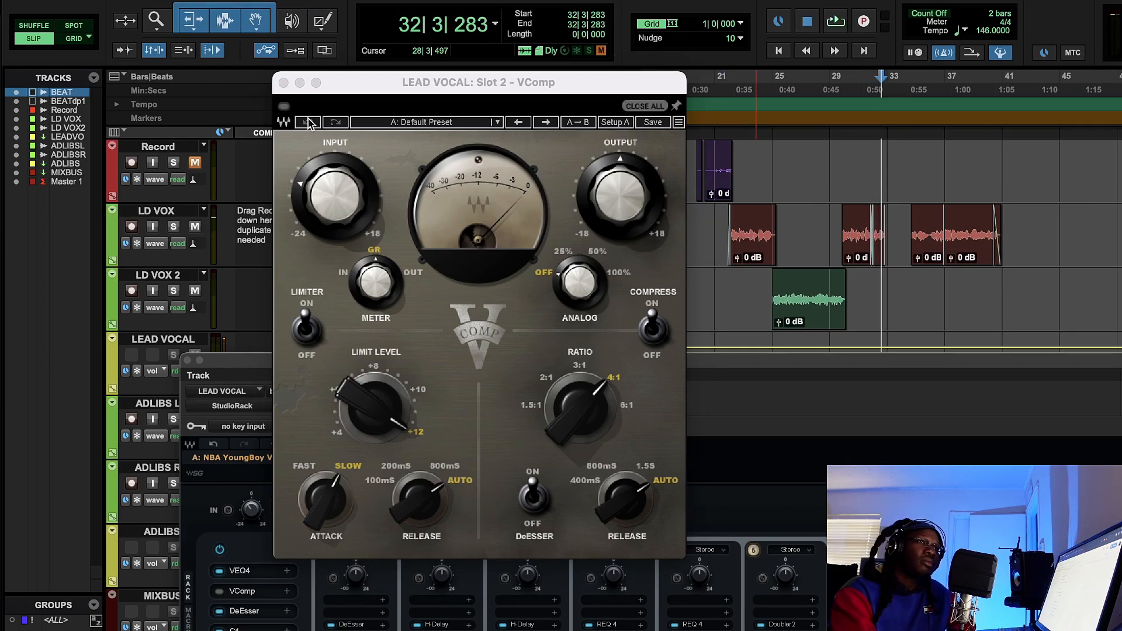
{"action": "left_click", "coordinate": [284, 107]}
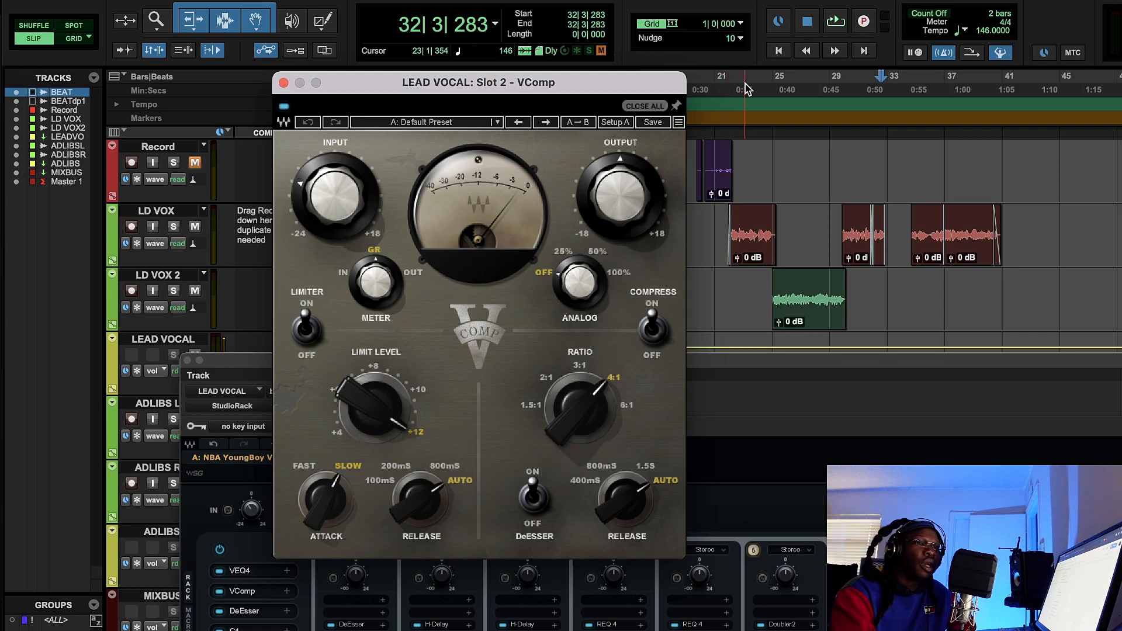
{"action": "left_click", "coordinate": [283, 83]}
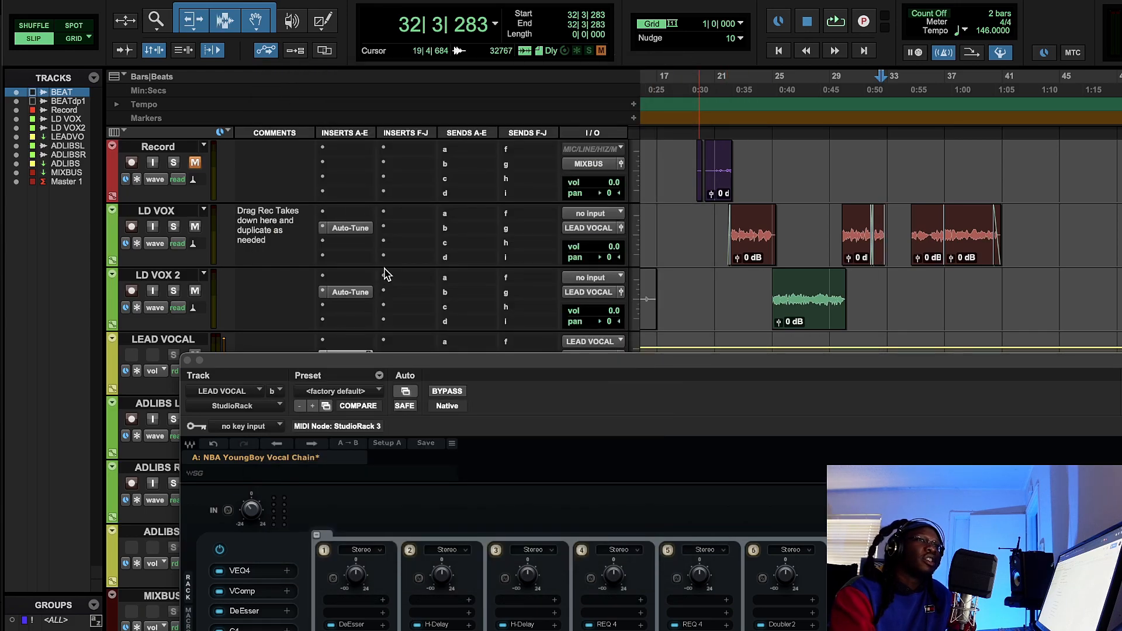
- Move the StudioRack window to reveal the rack's plug-in list, and reopen the VComp to review its settings before closing it
{"action": "left_click_drag", "start_coordinate": [399, 367], "coordinate": [395, 271]}
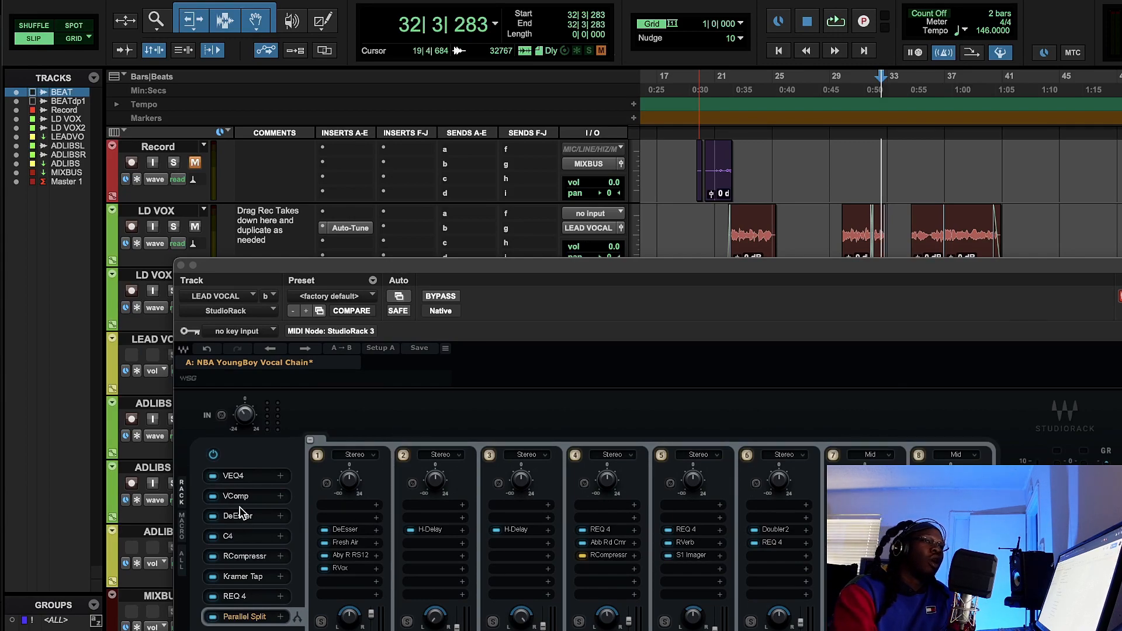
{"action": "left_click", "coordinate": [238, 496]}
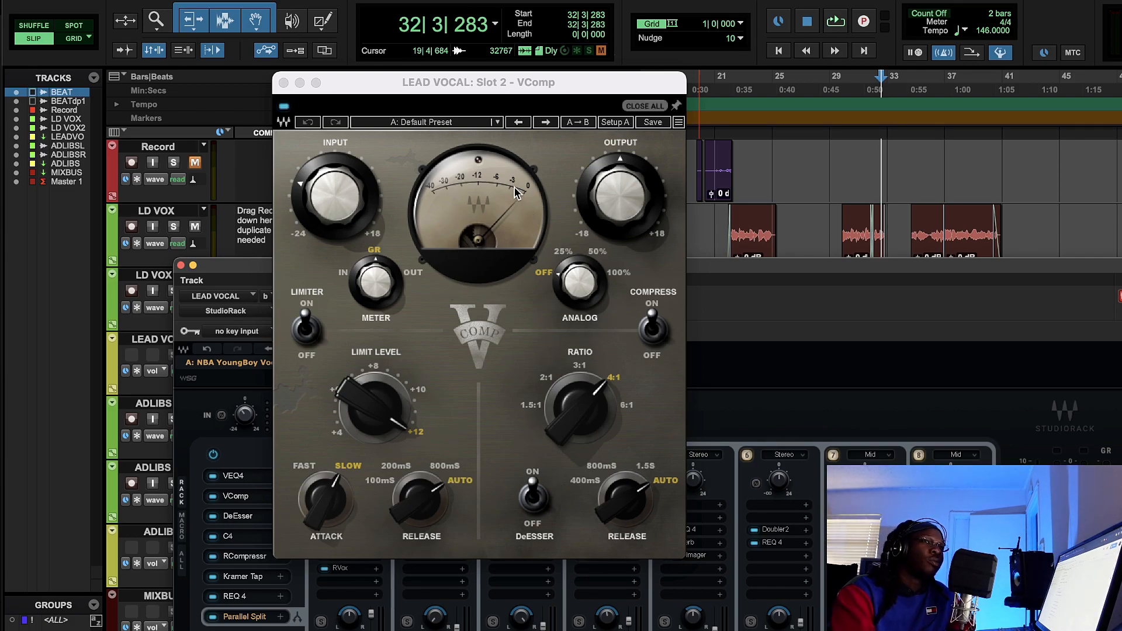
{"action": "left_click", "coordinate": [283, 82]}
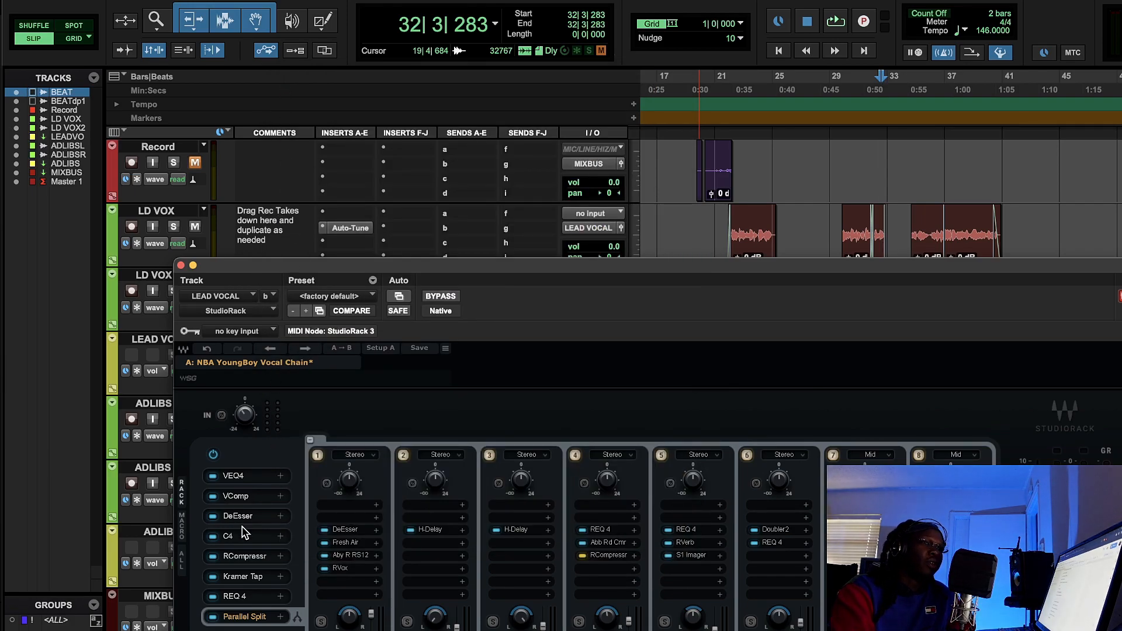
- Open the DeEsser in slot 3 and reposition its window to examine its frequency and threshold settings
{"action": "left_click", "coordinate": [238, 516]}
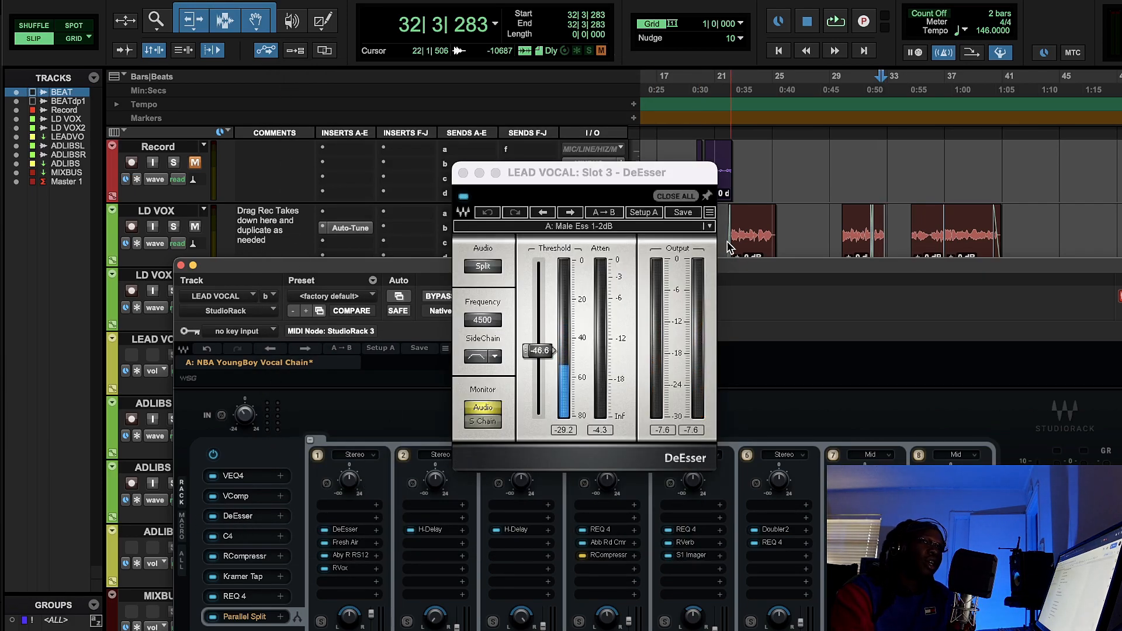
{"action": "left_click_drag", "start_coordinate": [681, 173], "coordinate": [521, 152]}
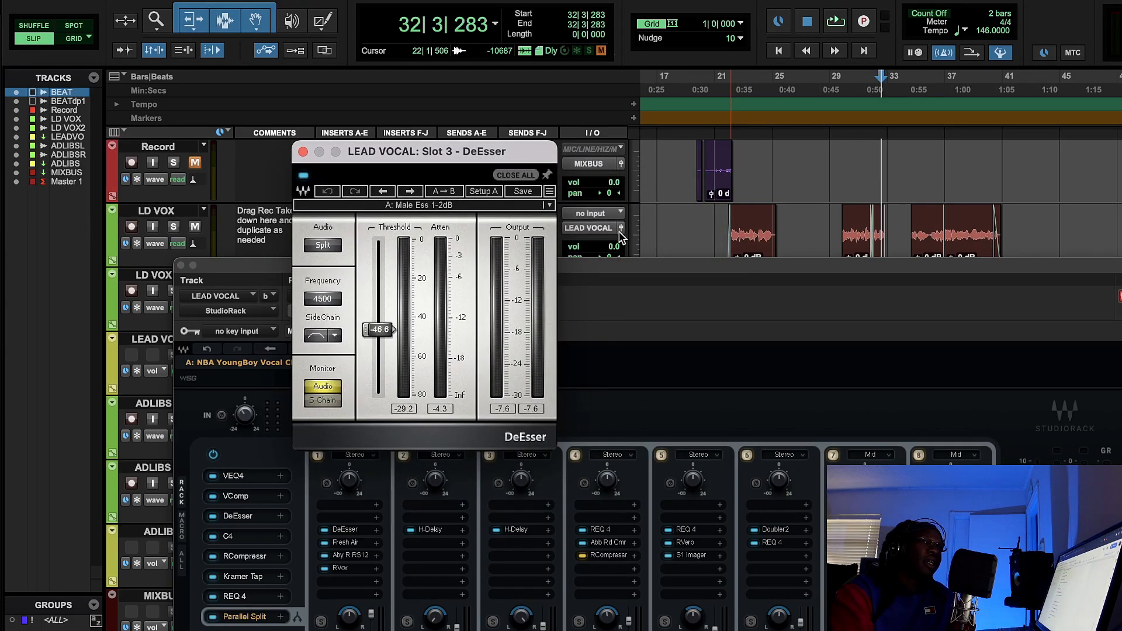
{"action": "left_click", "coordinate": [656, 279]}
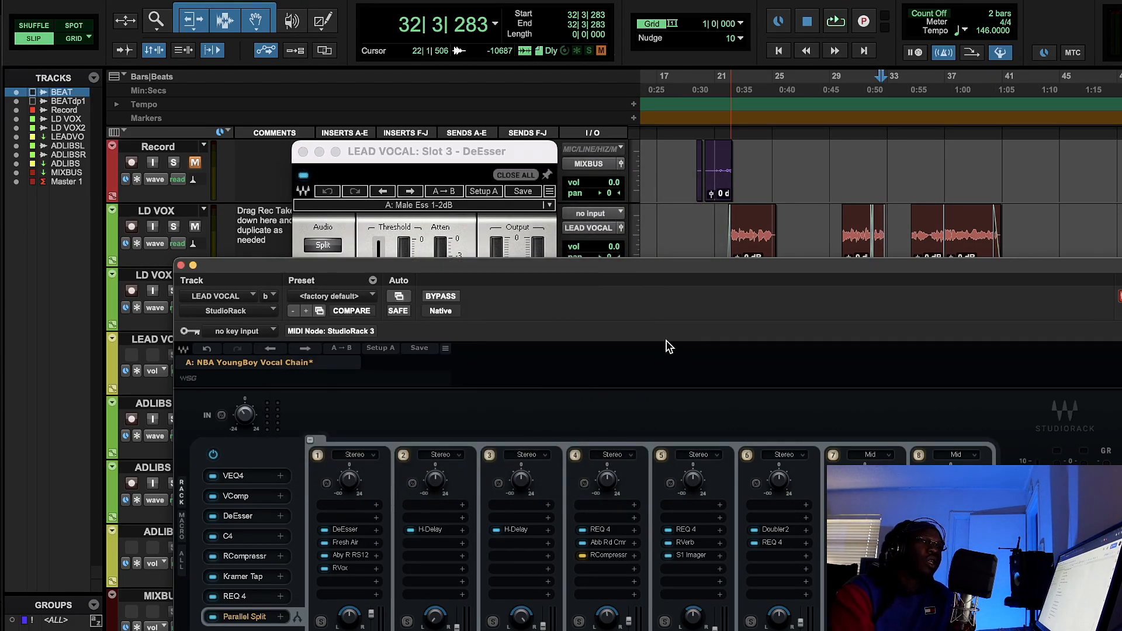
- Play the lead vocals from bar 21 while watching the DeEsser's meters, stop playback, and close the DeEsser
{"action": "left_click", "coordinate": [718, 87]}
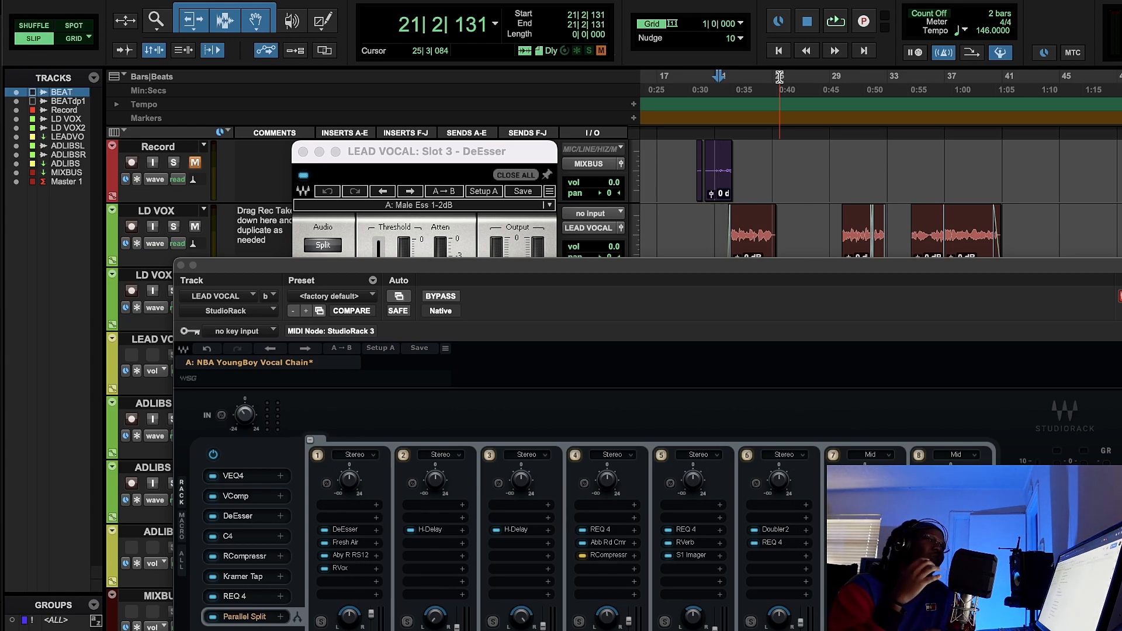
{"action": "left_click", "coordinate": [834, 23]}
{"action": "left_click", "coordinate": [444, 174]}
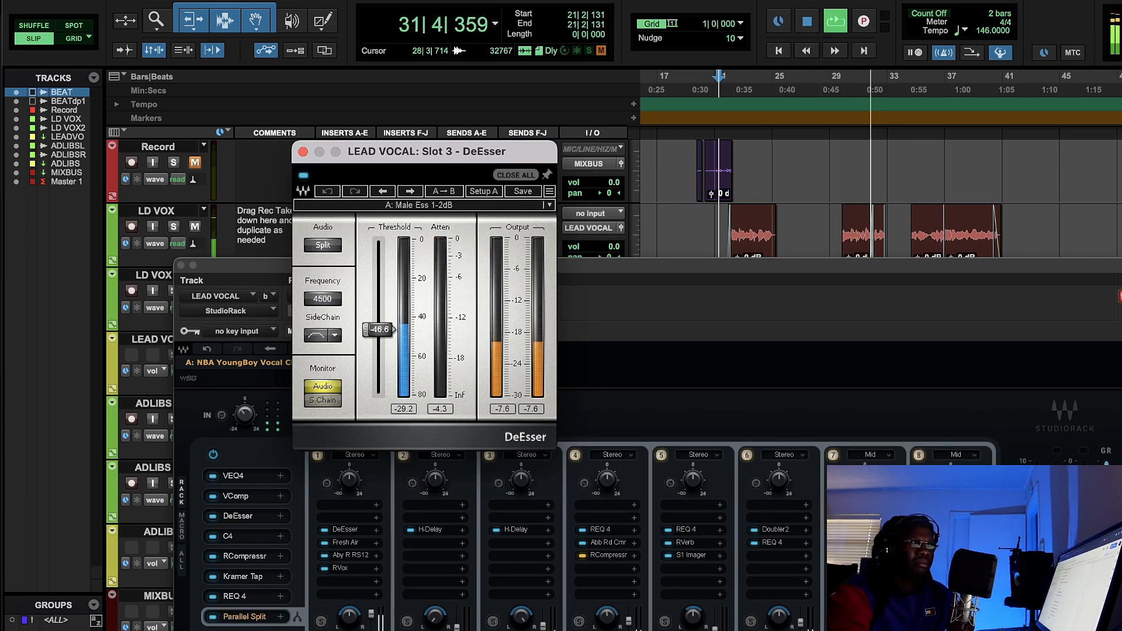
{"action": "left_click", "coordinate": [805, 23]}
{"action": "left_click", "coordinate": [805, 24]}
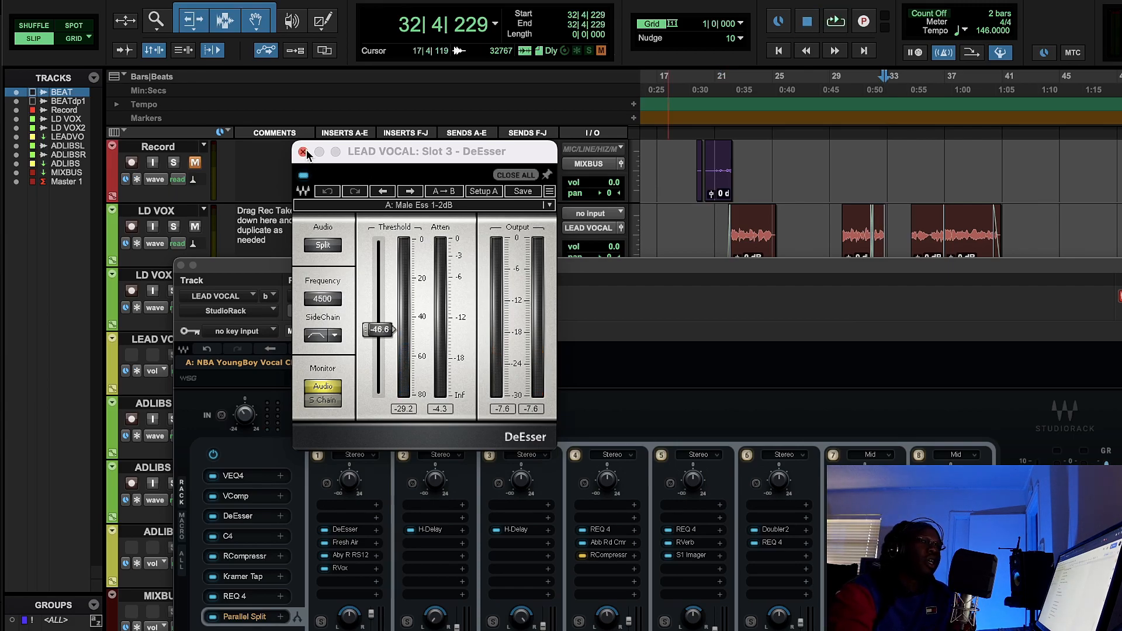
{"action": "left_click", "coordinate": [304, 152]}
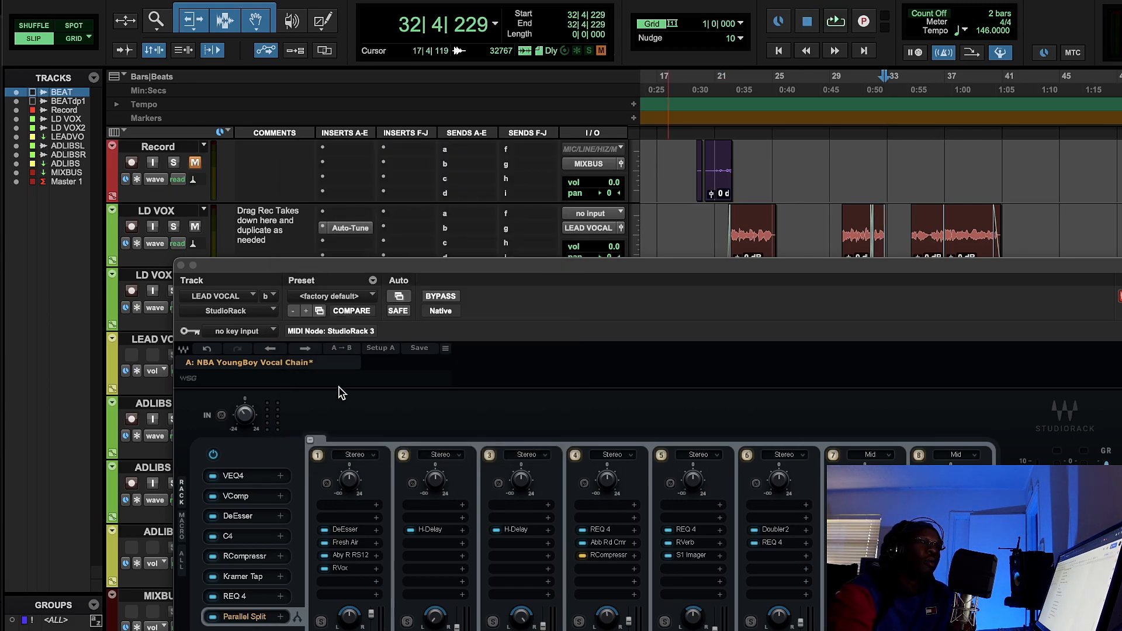
- Open the C4 multiband processor in slot 4 and reposition its window to examine the settings of its four bands
{"action": "left_click", "coordinate": [270, 537]}
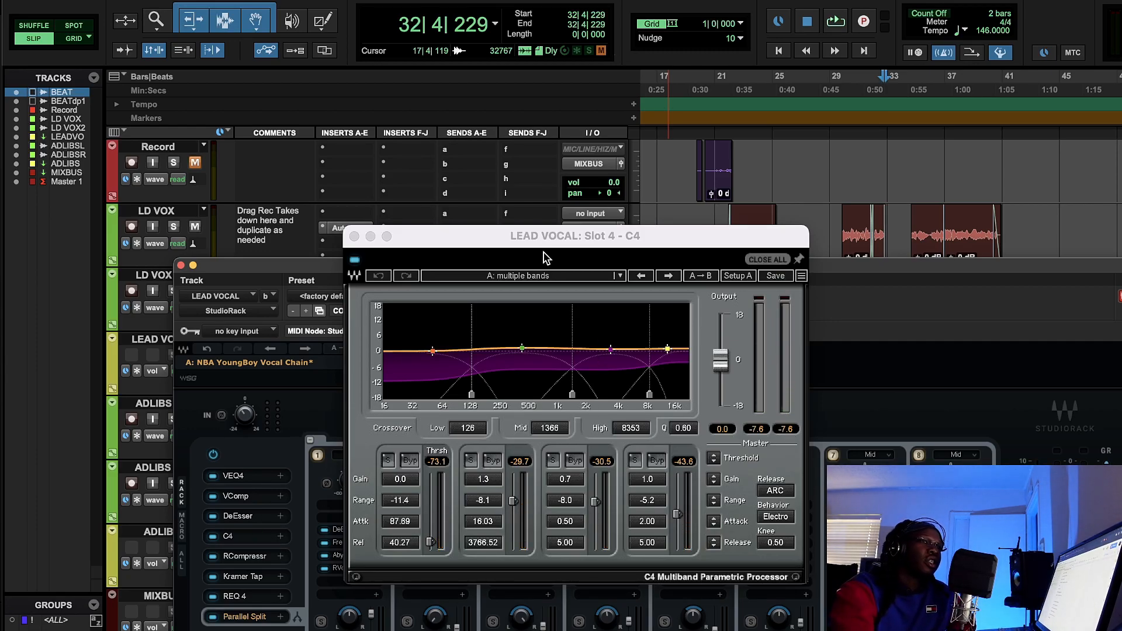
{"action": "left_click_drag", "start_coordinate": [545, 236], "coordinate": [493, 228]}
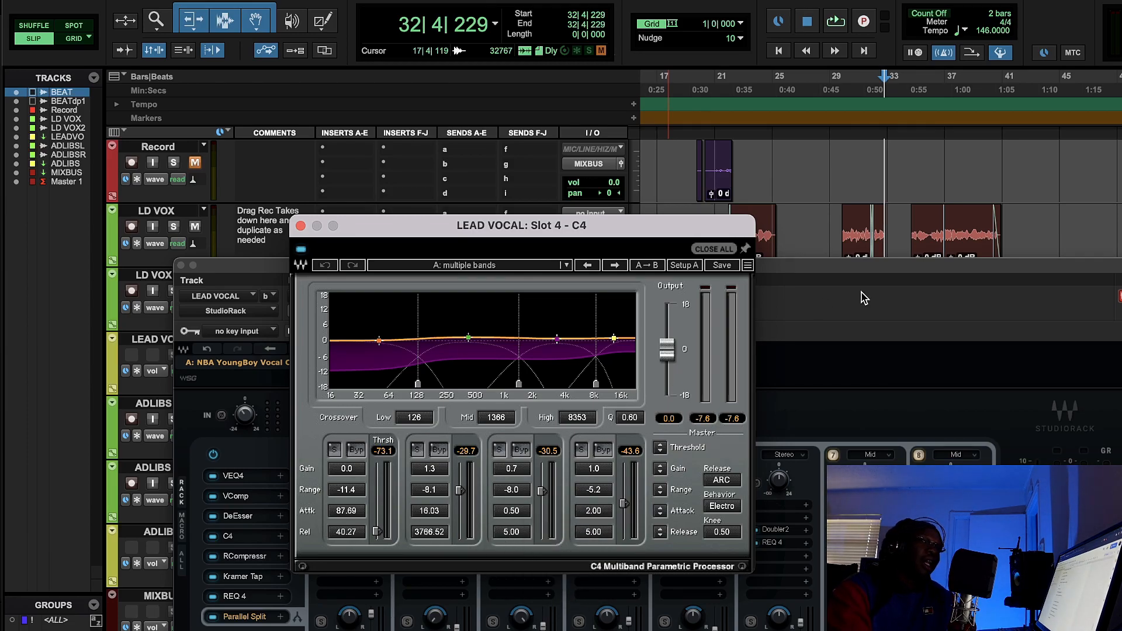
- Play the lead vocals from bar 21, compare them with the C4 enabled and disabled, stop playback, and close the C4 left enabled
{"action": "left_click", "coordinate": [723, 89]}
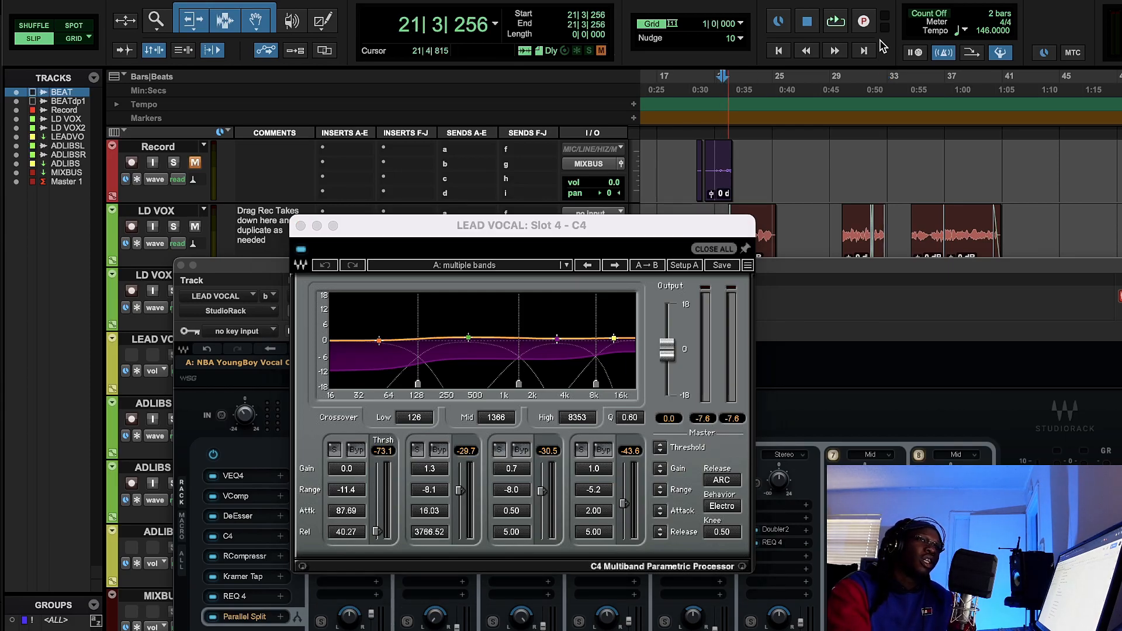
{"action": "left_click", "coordinate": [832, 20]}
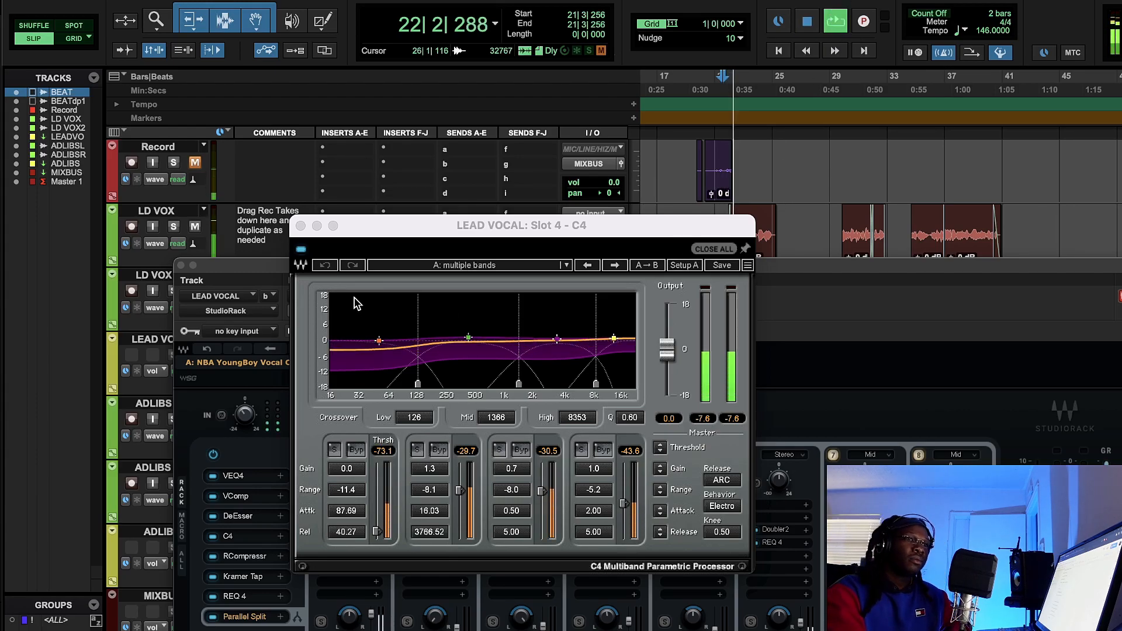
{"action": "left_click", "coordinate": [302, 250]}
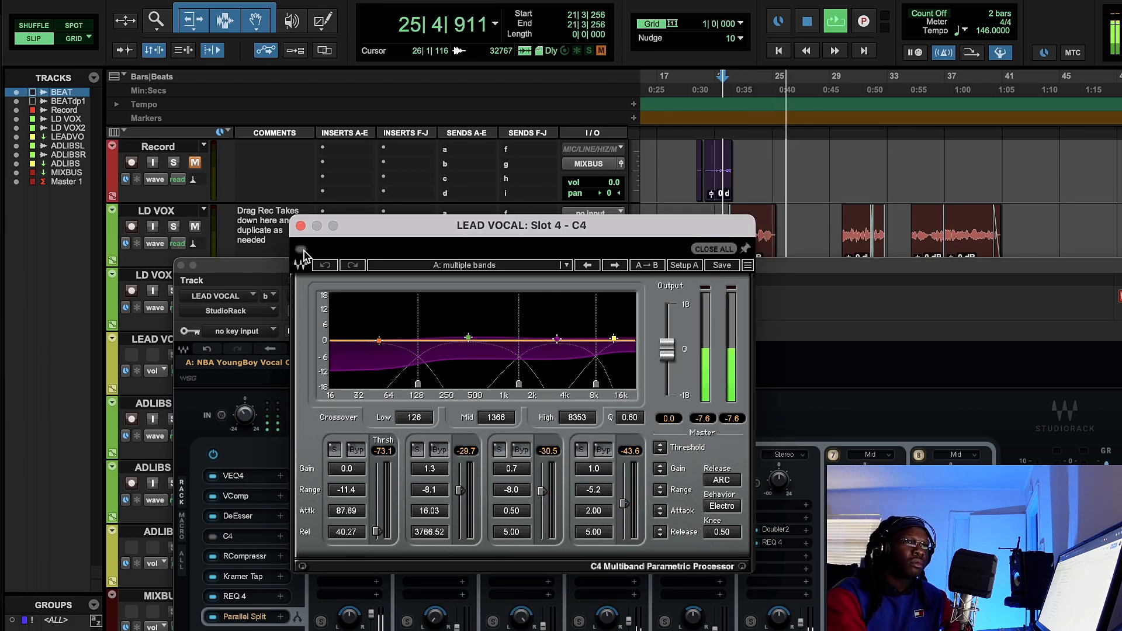
{"action": "left_click", "coordinate": [301, 250]}
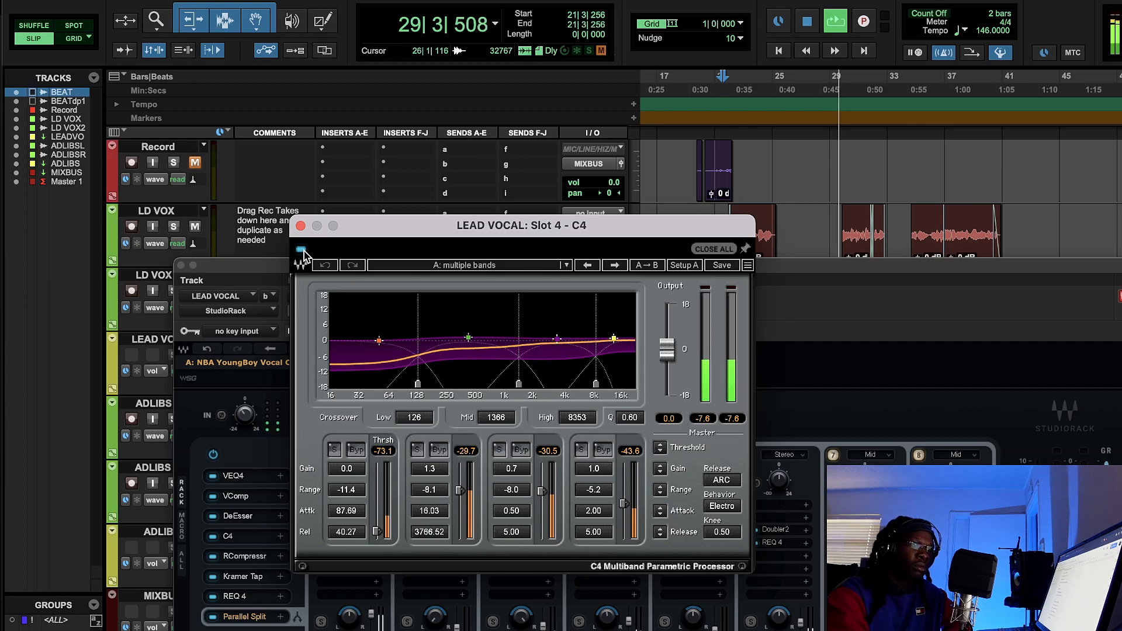
{"action": "left_click", "coordinate": [302, 250]}
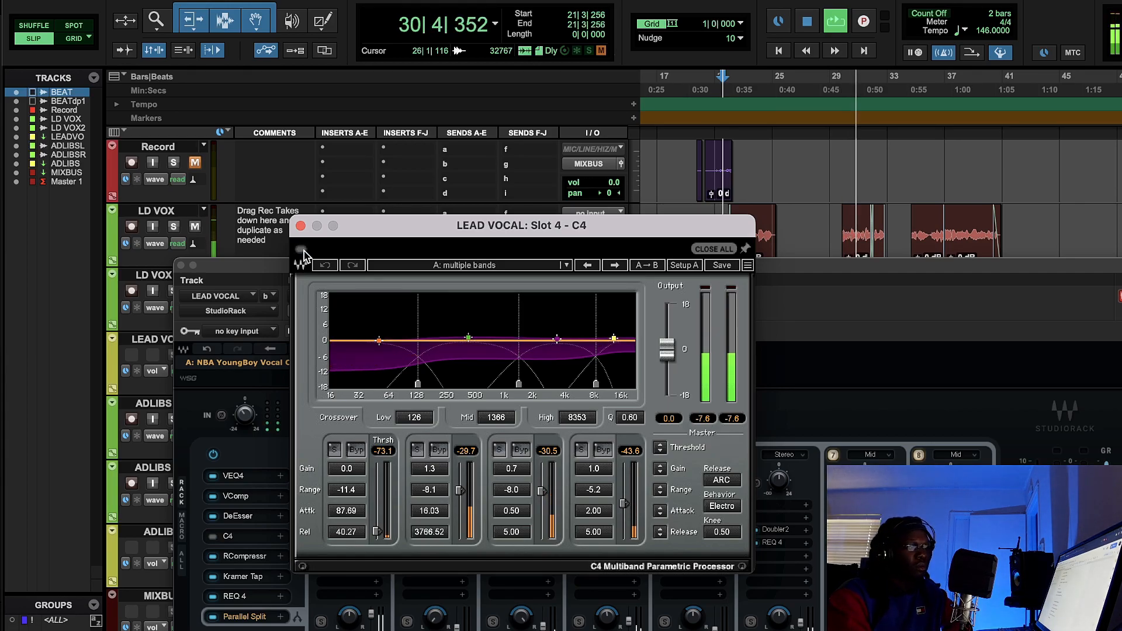
{"action": "left_click", "coordinate": [301, 250]}
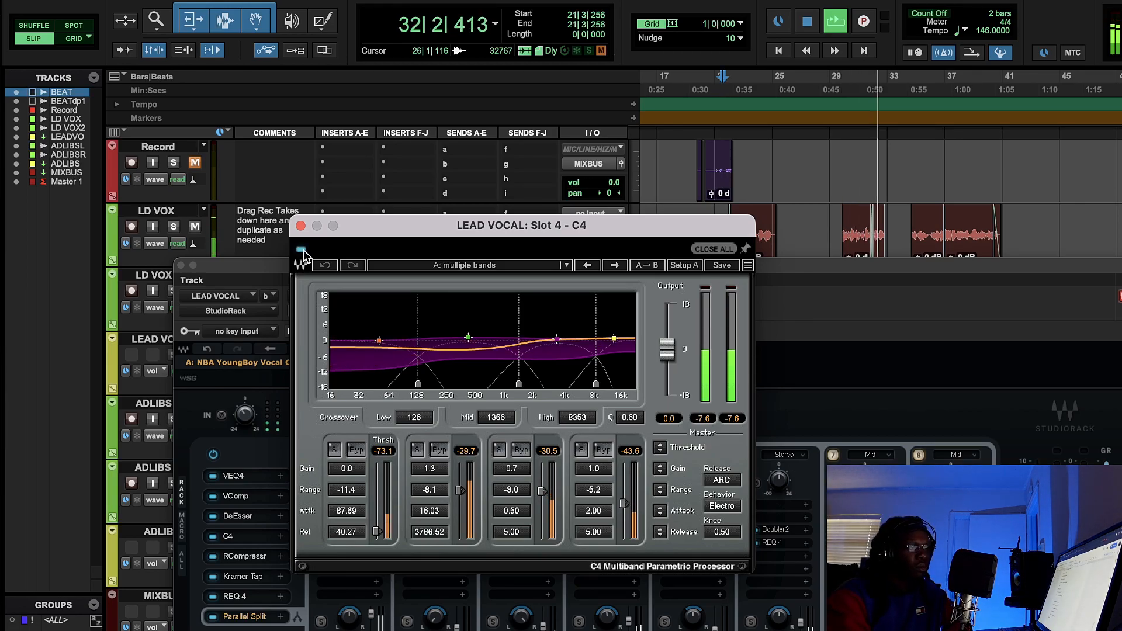
{"action": "left_click", "coordinate": [809, 25]}
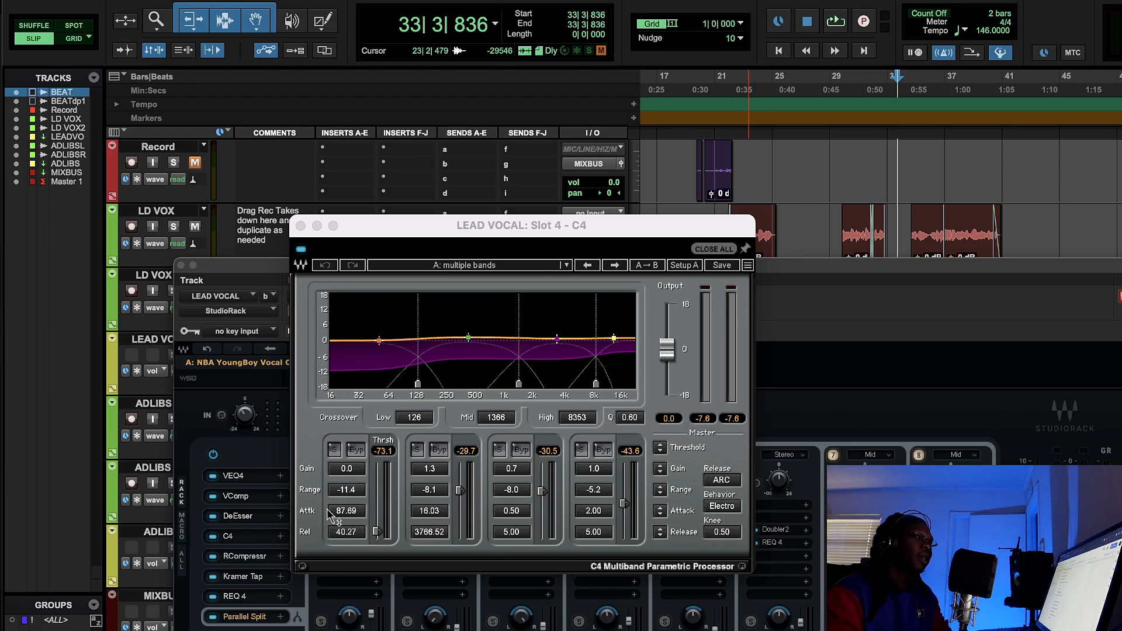
{"action": "left_click", "coordinate": [300, 225]}
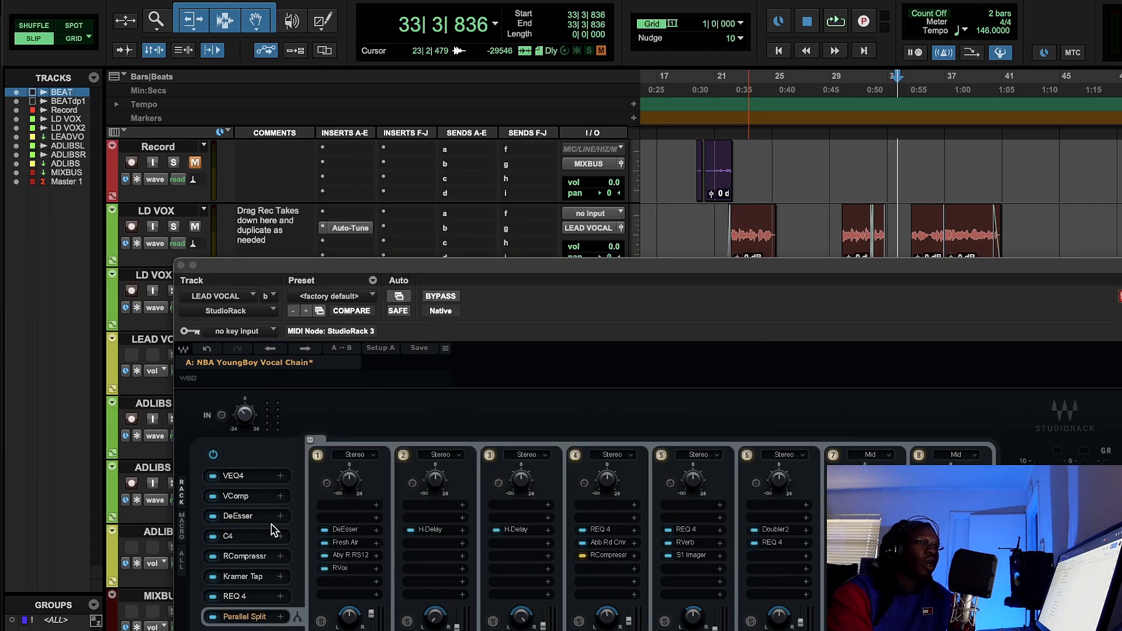
- Open the RCompressor in slot 5, play the lead vocals from bar 21 comparing it enabled and disabled, and check its Warm mode
{"action": "left_click", "coordinate": [251, 557]}
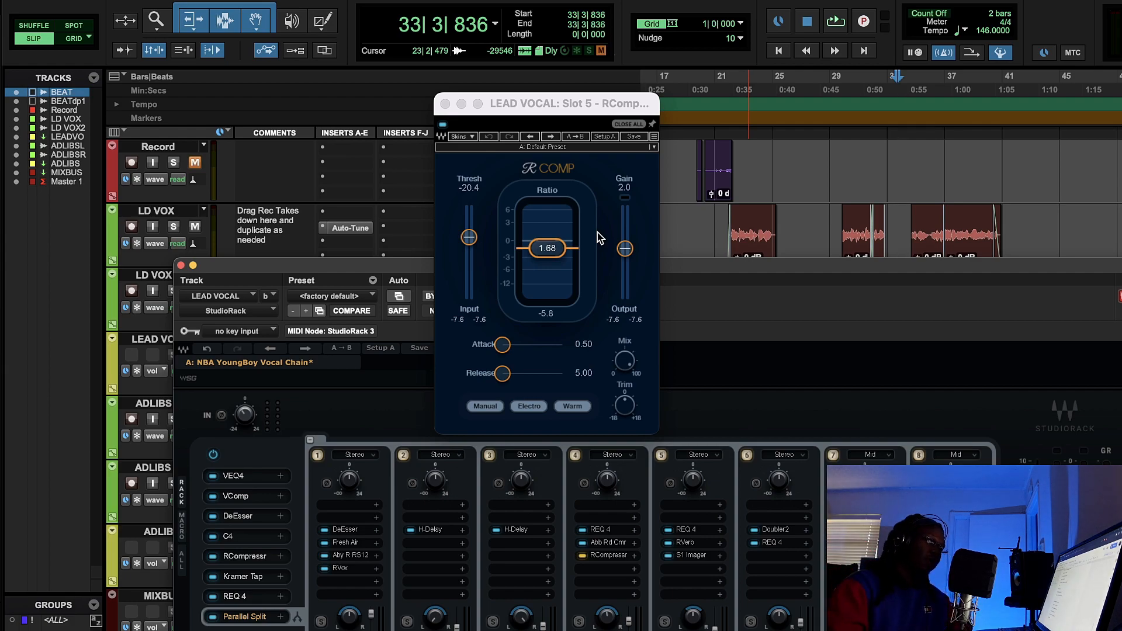
{"action": "left_click", "coordinate": [726, 93]}
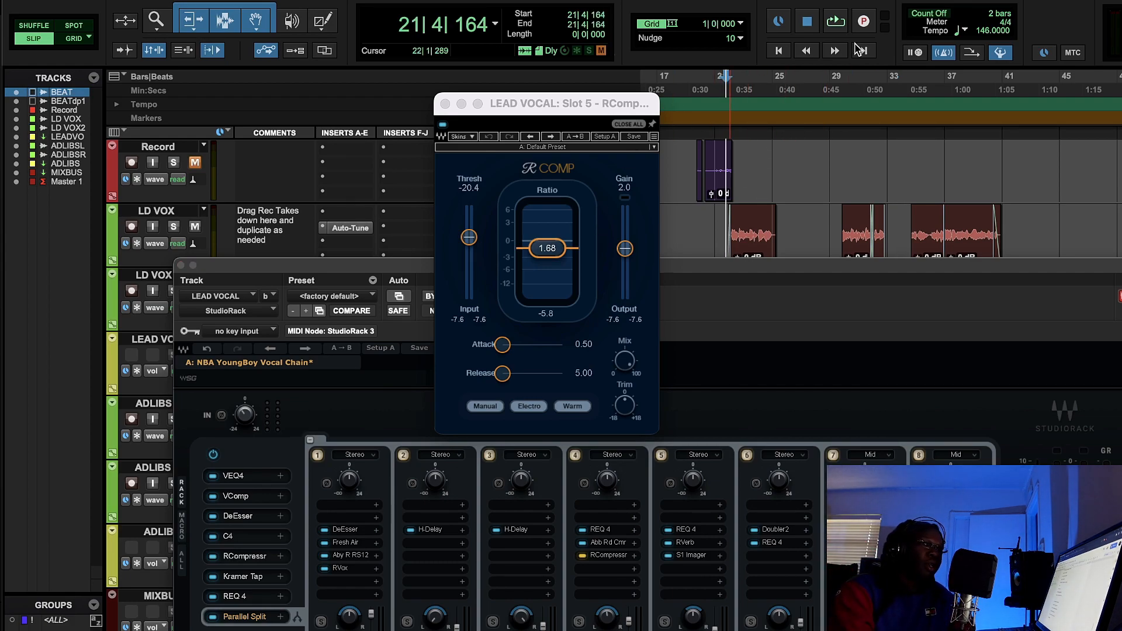
{"action": "key", "text": "space"}
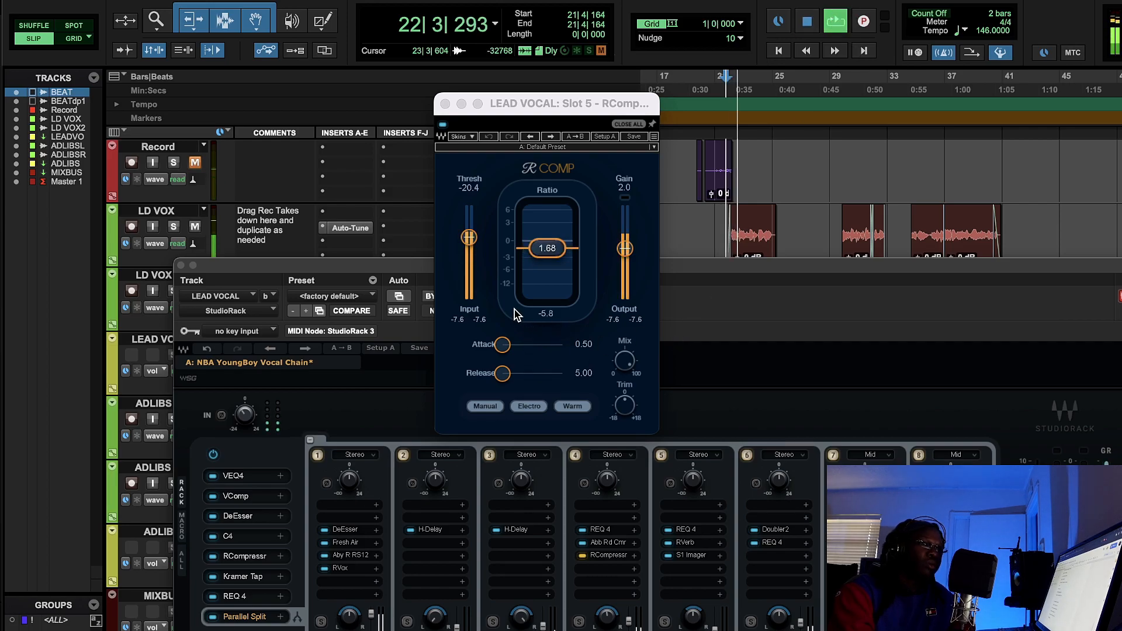
{"action": "left_click", "coordinate": [541, 317]}
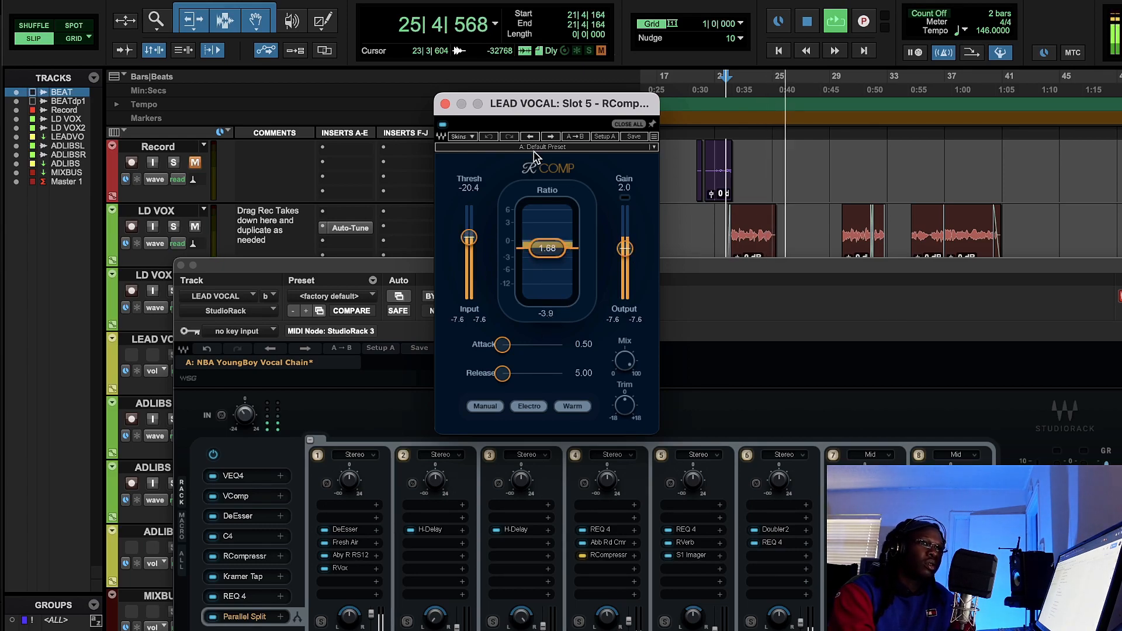
{"action": "left_click", "coordinate": [442, 125]}
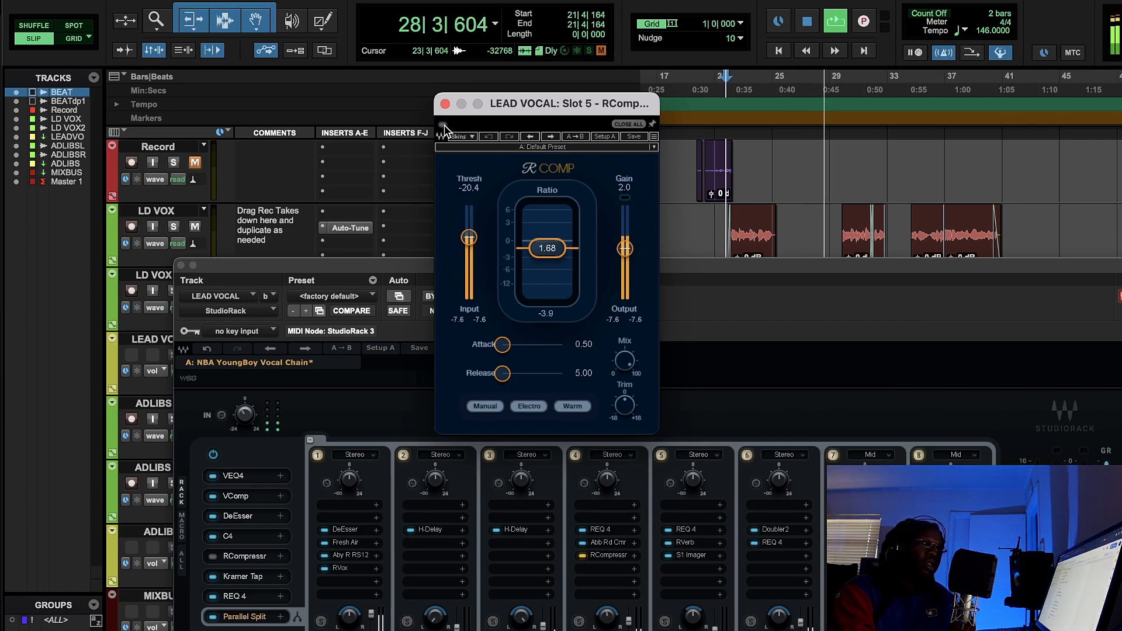
{"action": "left_click", "coordinate": [444, 125]}
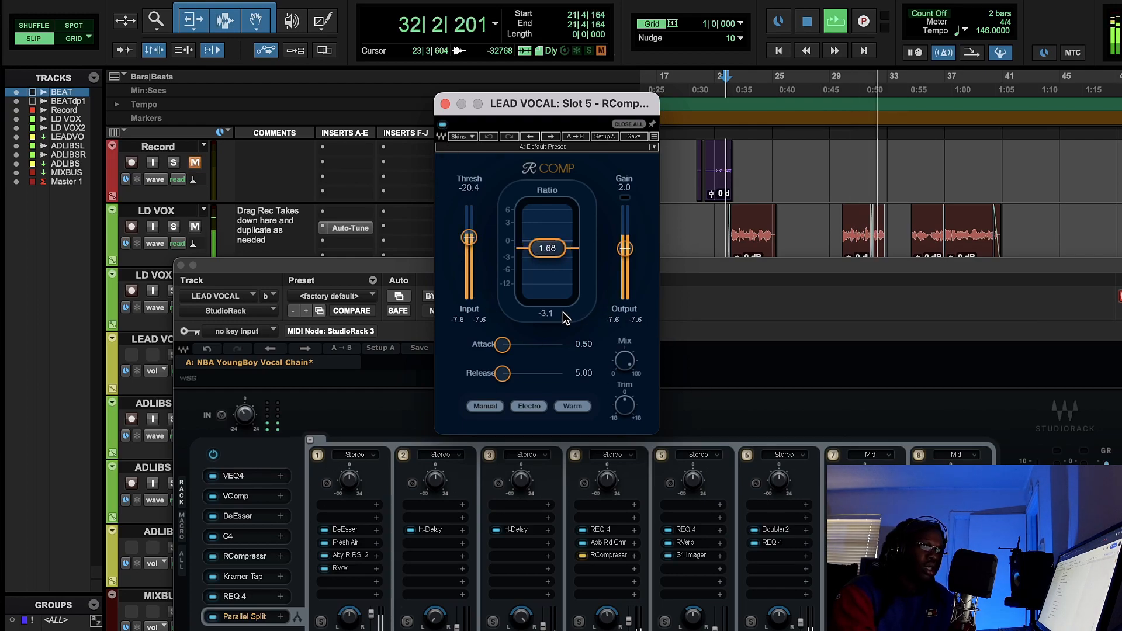
{"action": "left_click", "coordinate": [807, 21]}
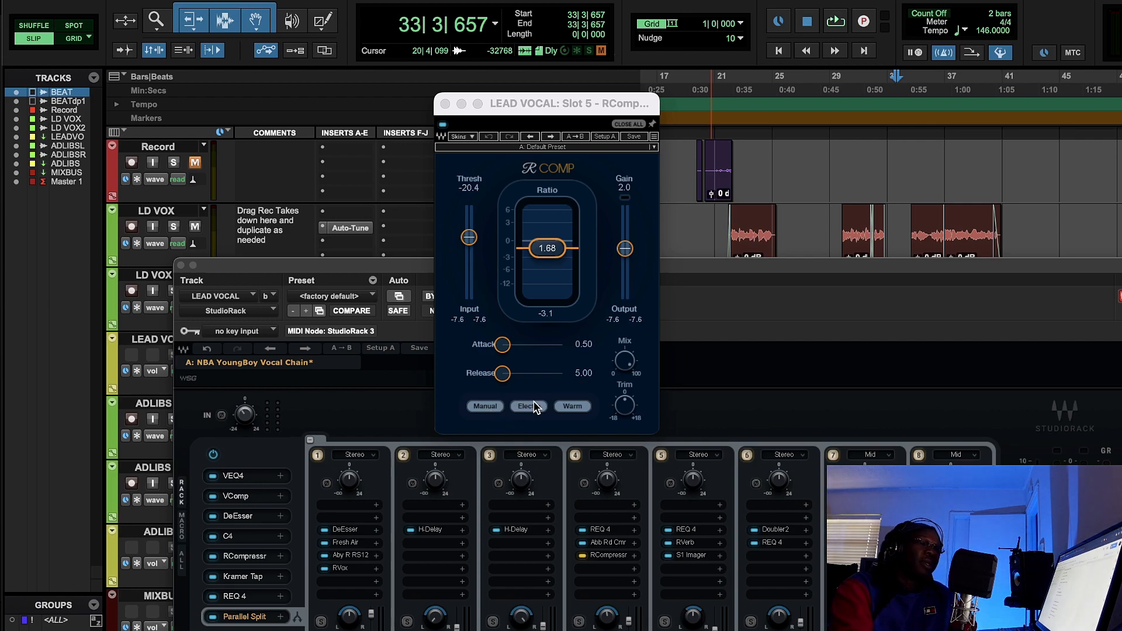
{"action": "left_click", "coordinate": [573, 407]}
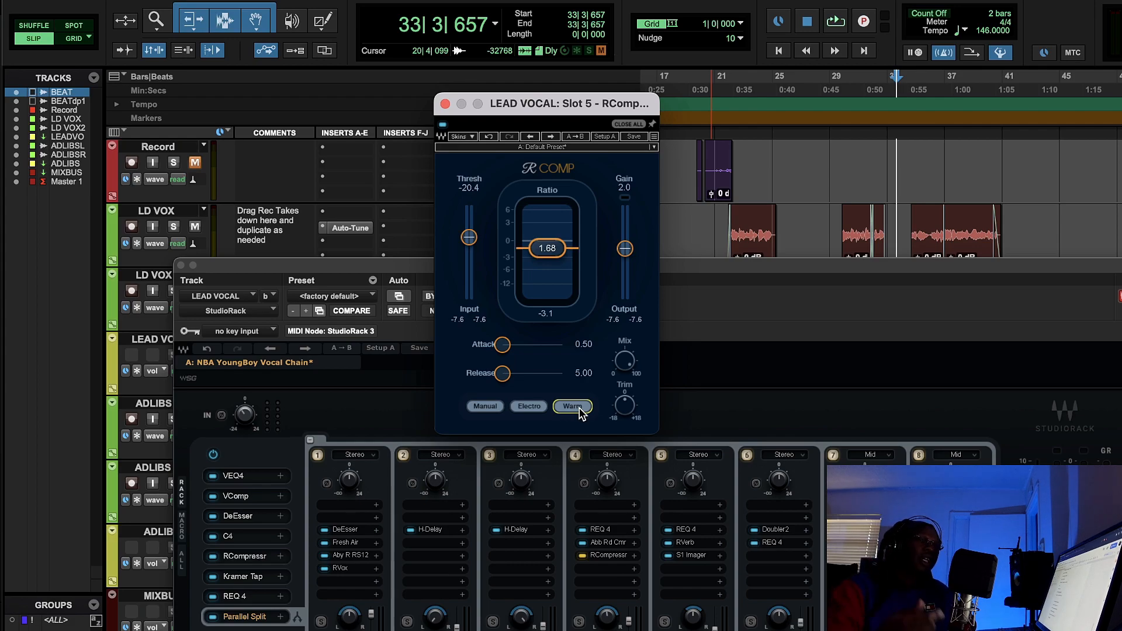
- Open the Kramer Tape in slot 6 and reposition its window to examine its settings, including the noise control
{"action": "left_click", "coordinate": [242, 576]}
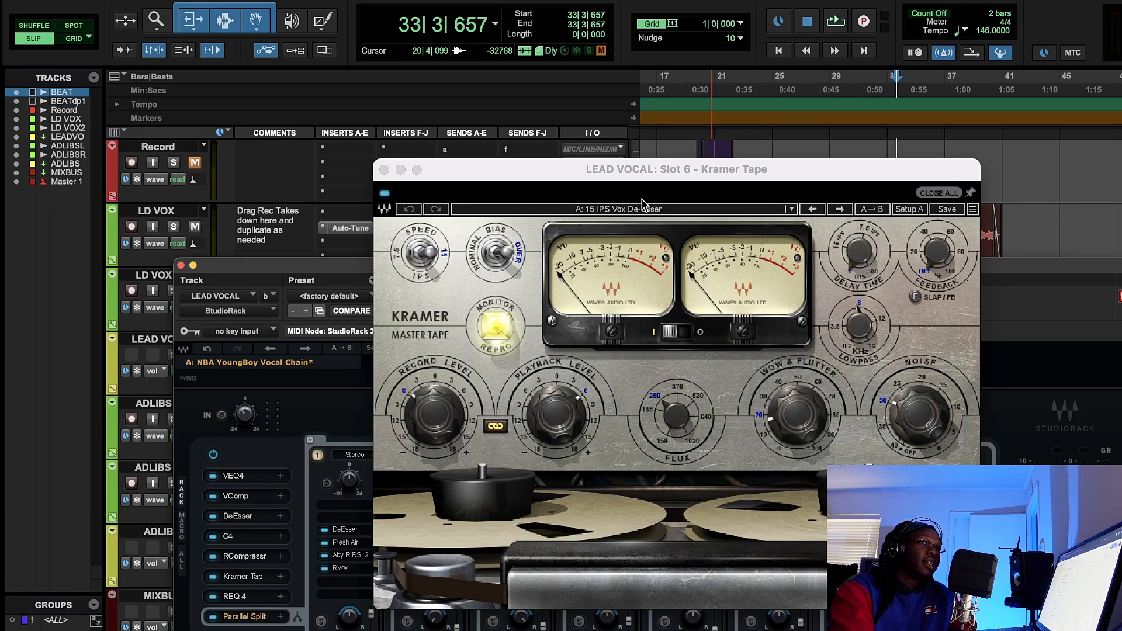
{"action": "left_click_drag", "start_coordinate": [645, 186], "coordinate": [569, 146]}
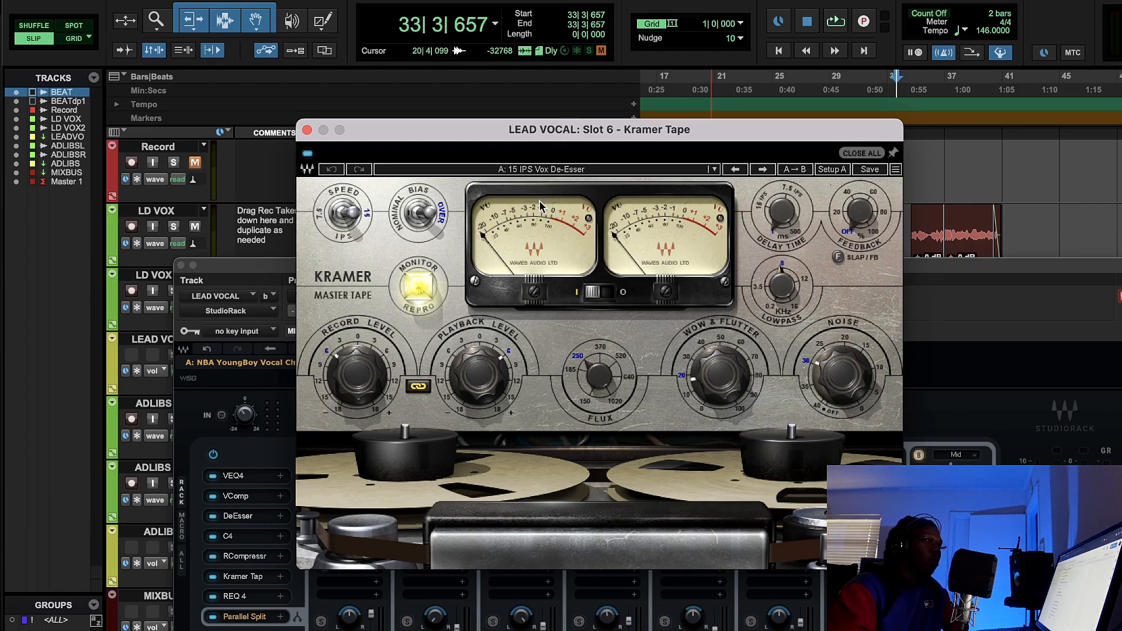
{"action": "left_click_drag", "start_coordinate": [604, 133], "coordinate": [533, 115]}
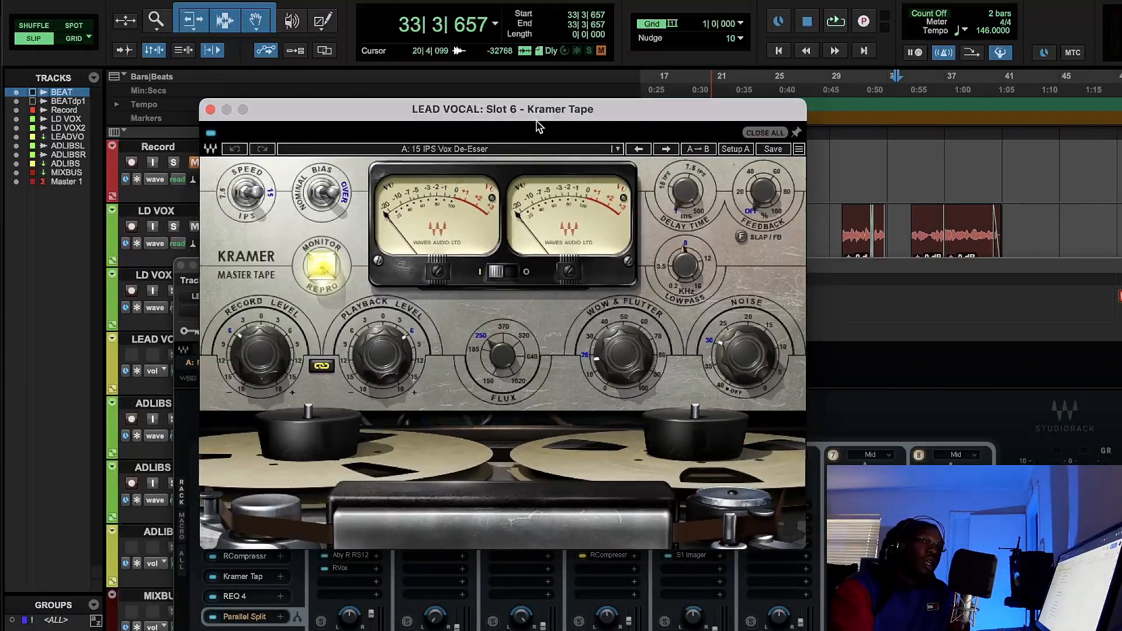
{"action": "mouse_move", "coordinate": [755, 355]}
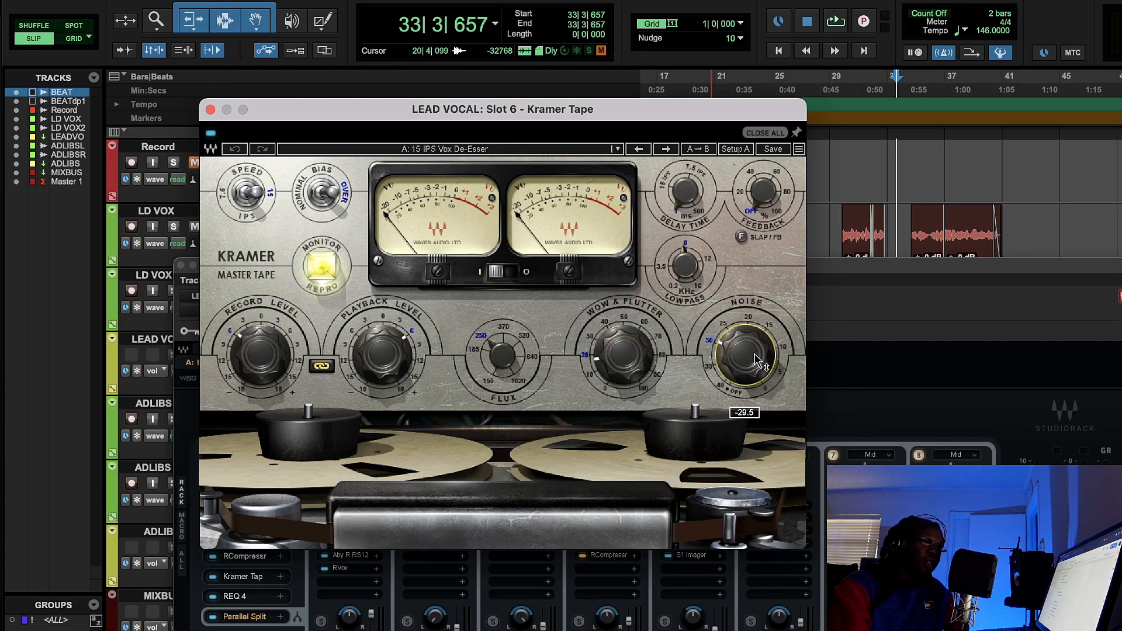
{"action": "left_click_drag", "start_coordinate": [642, 112], "coordinate": [584, 79]}
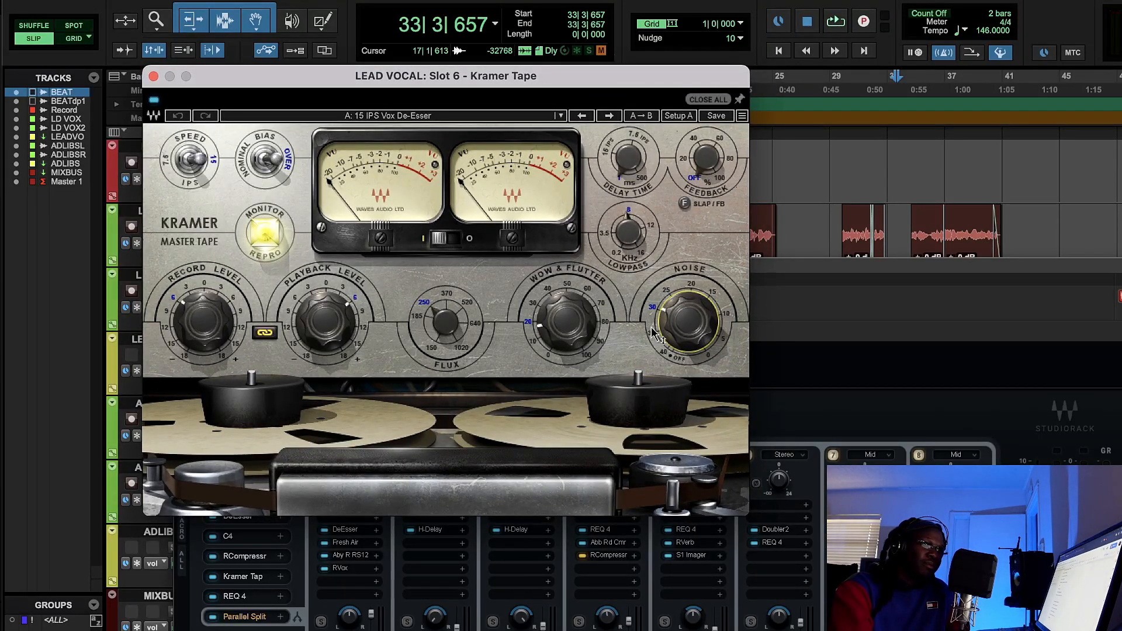
{"action": "mouse_move", "coordinate": [671, 335]}
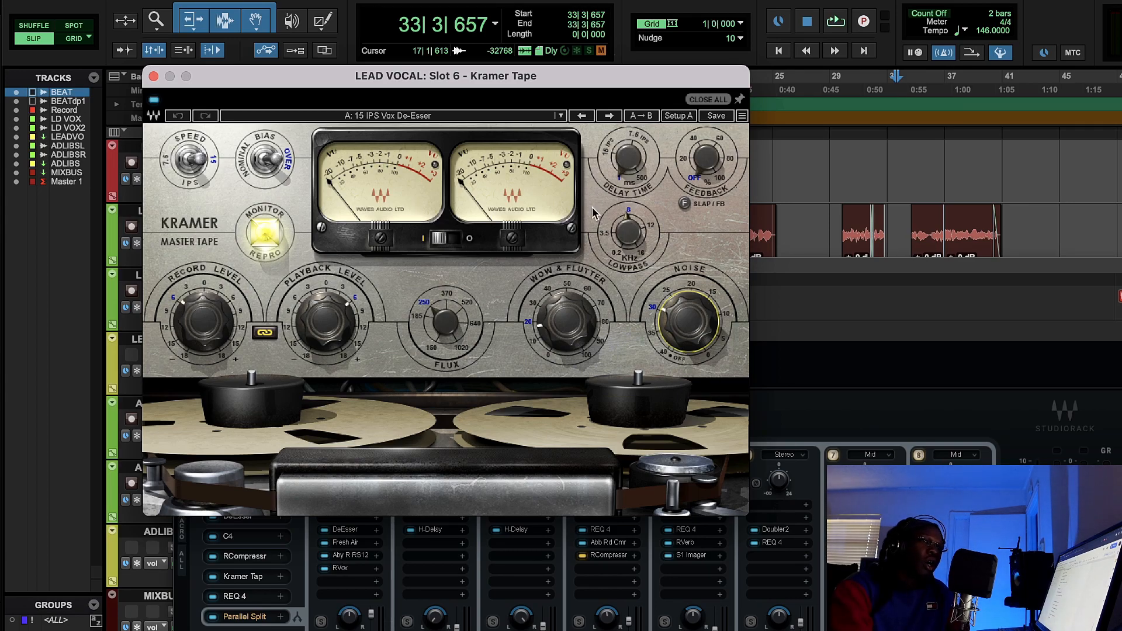
{"action": "left_click_drag", "start_coordinate": [581, 77], "coordinate": [519, 86]}
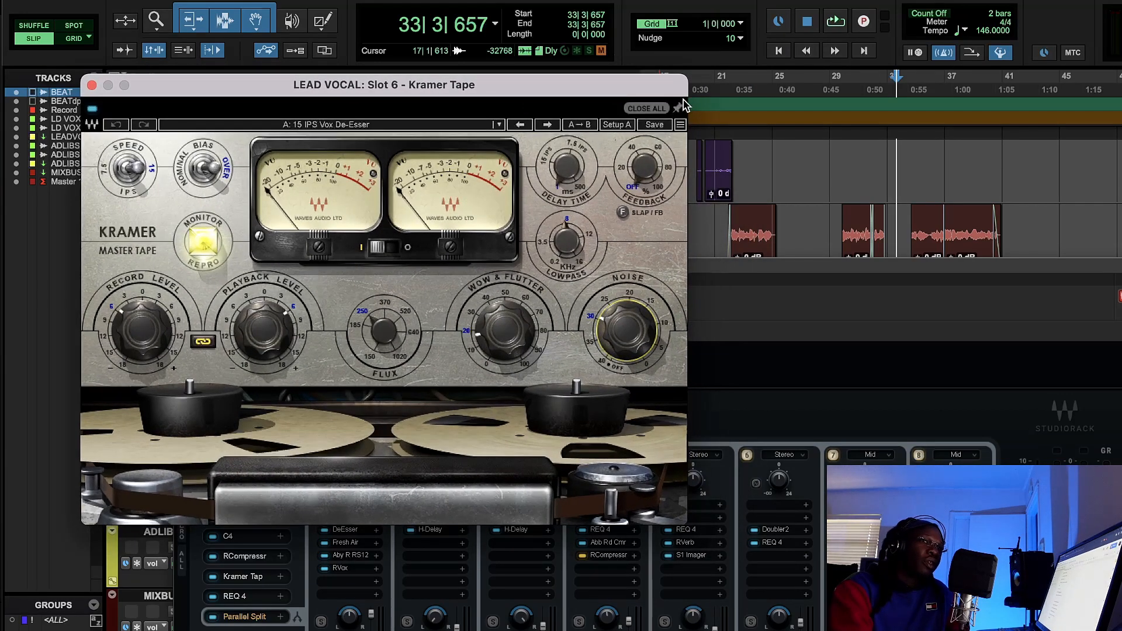
- Play the lead vocals from bar 21, compare them with the Kramer Tape enabled and disabled, stop playback, and close it left enabled
{"action": "left_click", "coordinate": [718, 126]}
{"action": "left_click", "coordinate": [836, 22]}
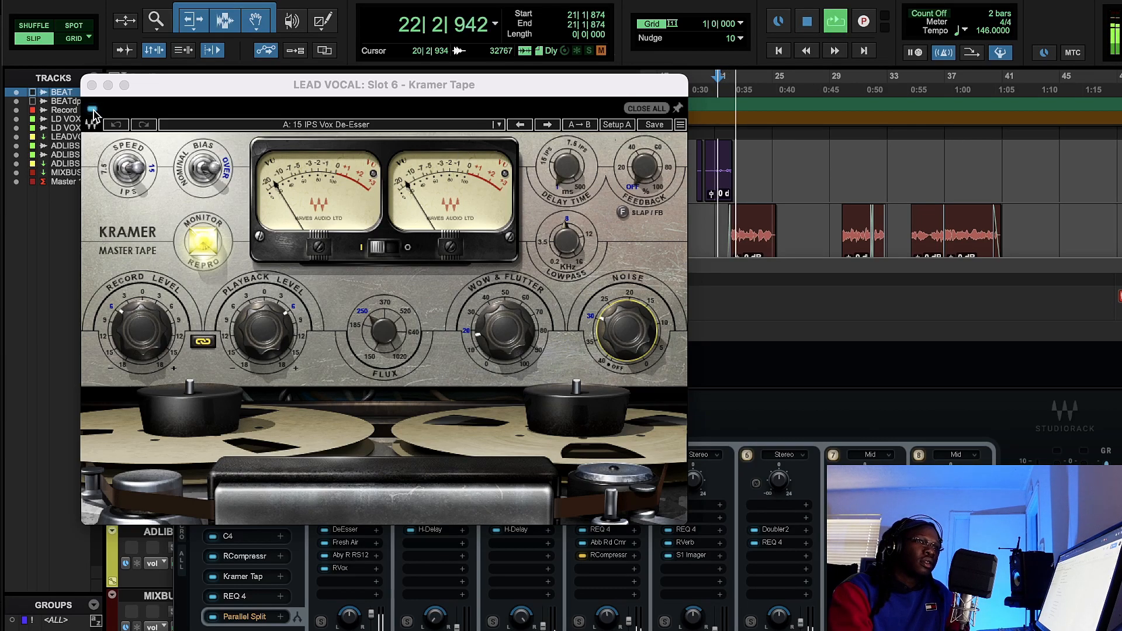
{"action": "left_click", "coordinate": [92, 110]}
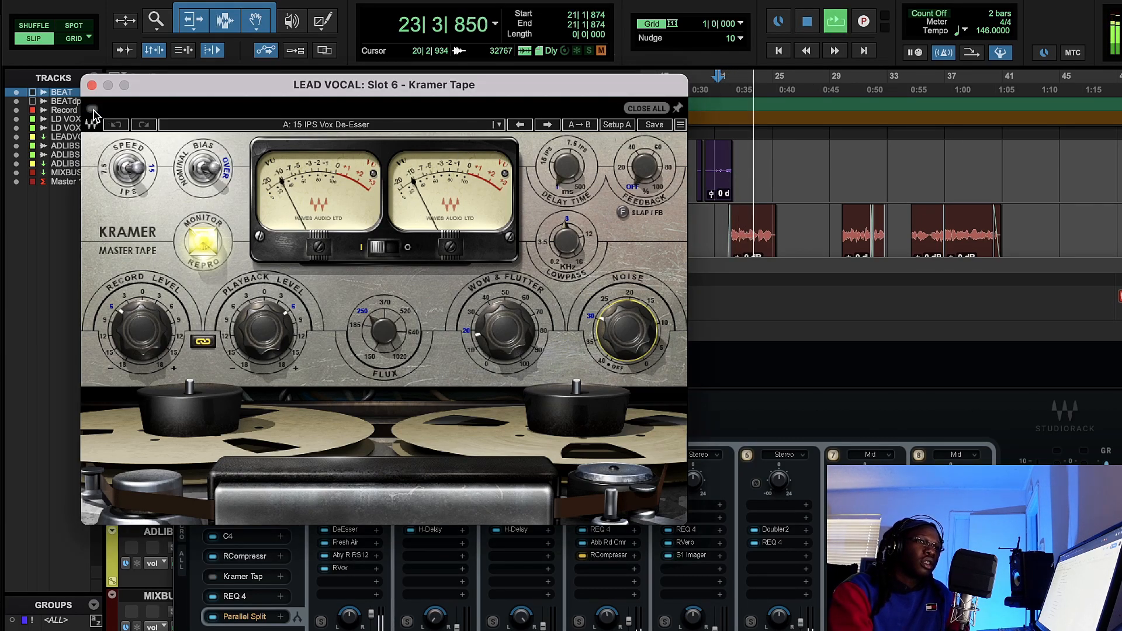
{"action": "left_click", "coordinate": [93, 110]}
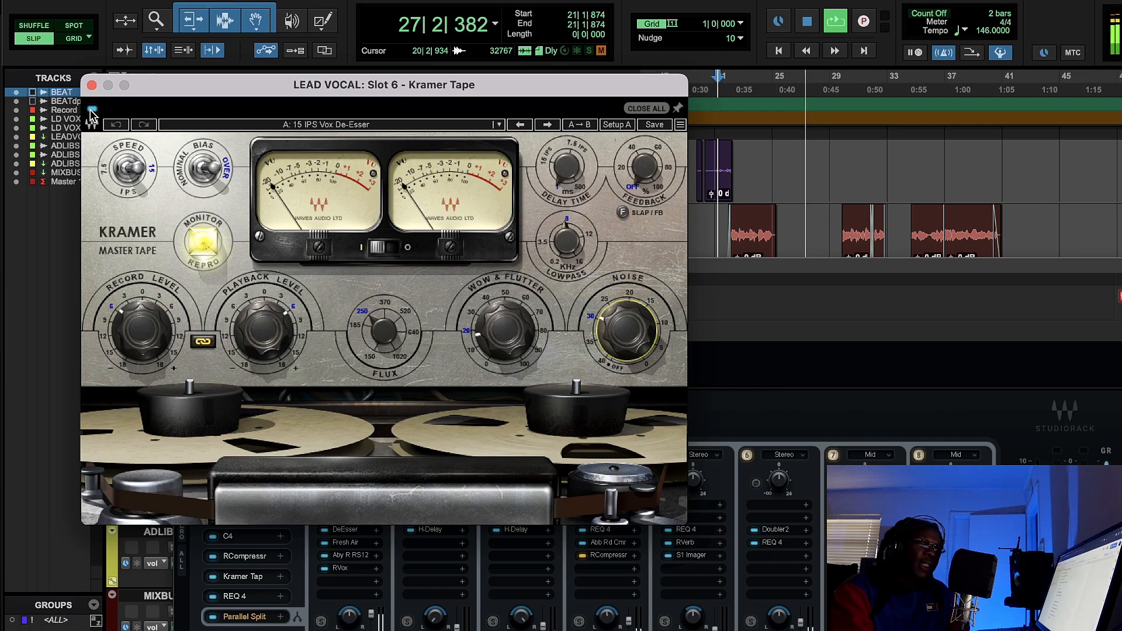
{"action": "left_click", "coordinate": [92, 111]}
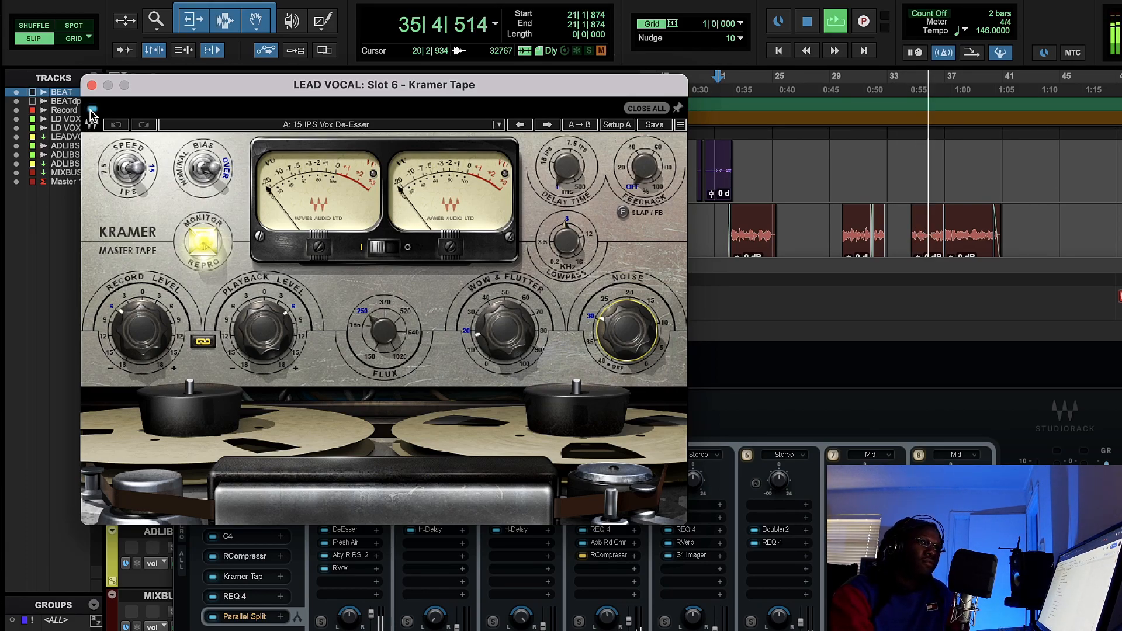
{"action": "left_click", "coordinate": [91, 110]}
{"action": "left_click", "coordinate": [91, 109]}
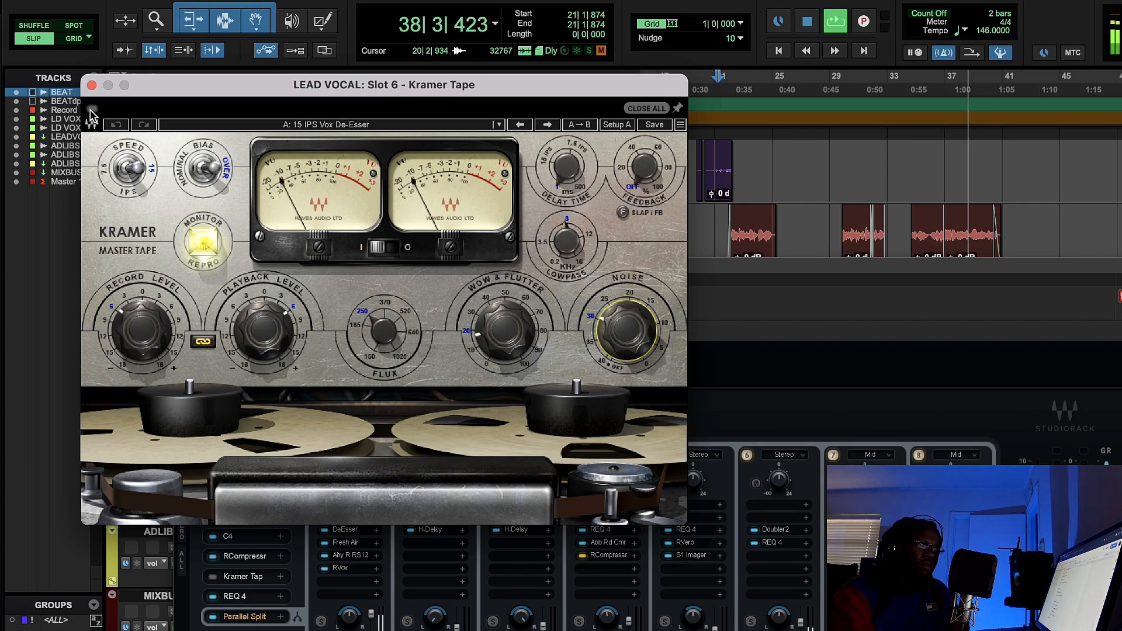
{"action": "left_click", "coordinate": [835, 23]}
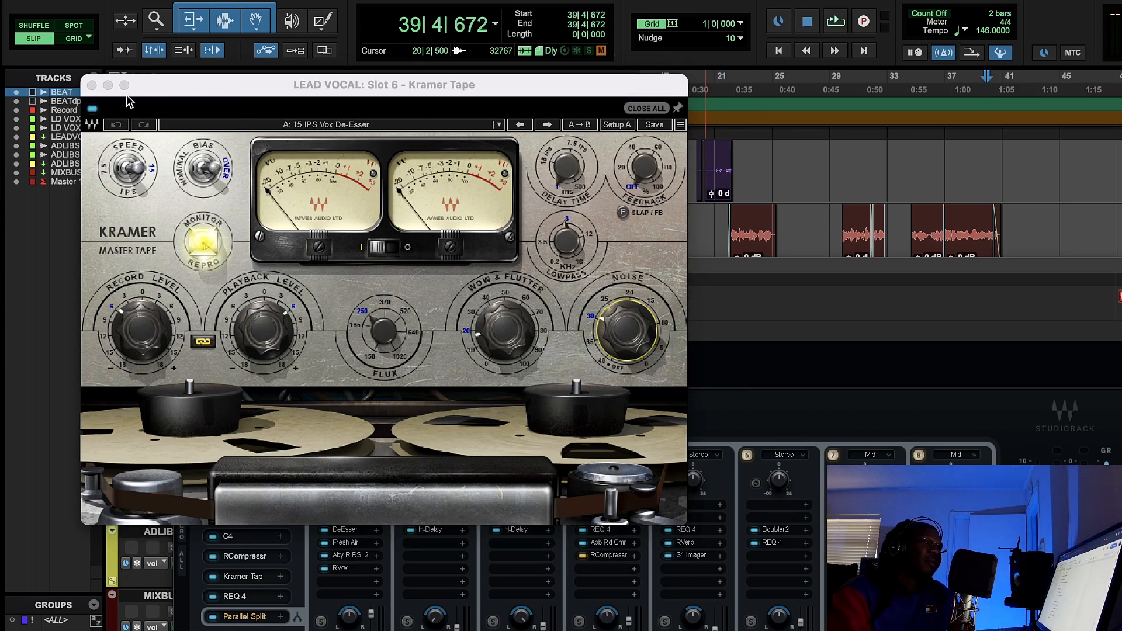
{"action": "left_click", "coordinate": [92, 85]}
- Unmute the ADLIBS track and briefly reopen the Kramer Tape in slot 6 to recheck its settings
{"action": "left_click_drag", "start_coordinate": [279, 274], "coordinate": [331, 109]}
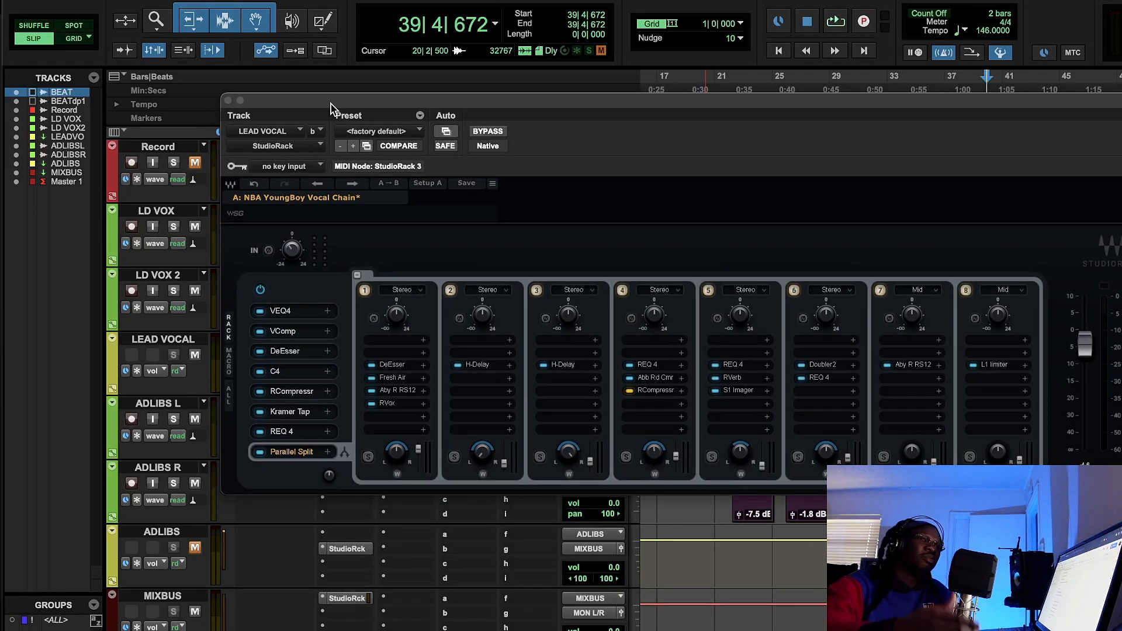
{"action": "left_click", "coordinate": [194, 549]}
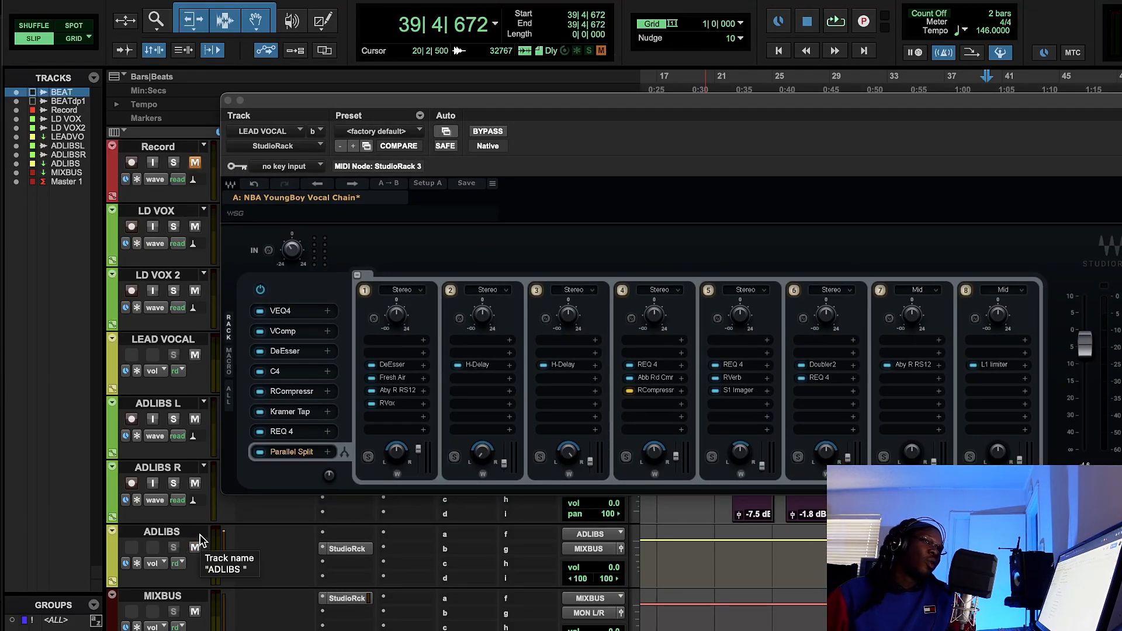
{"action": "left_click", "coordinate": [300, 411]}
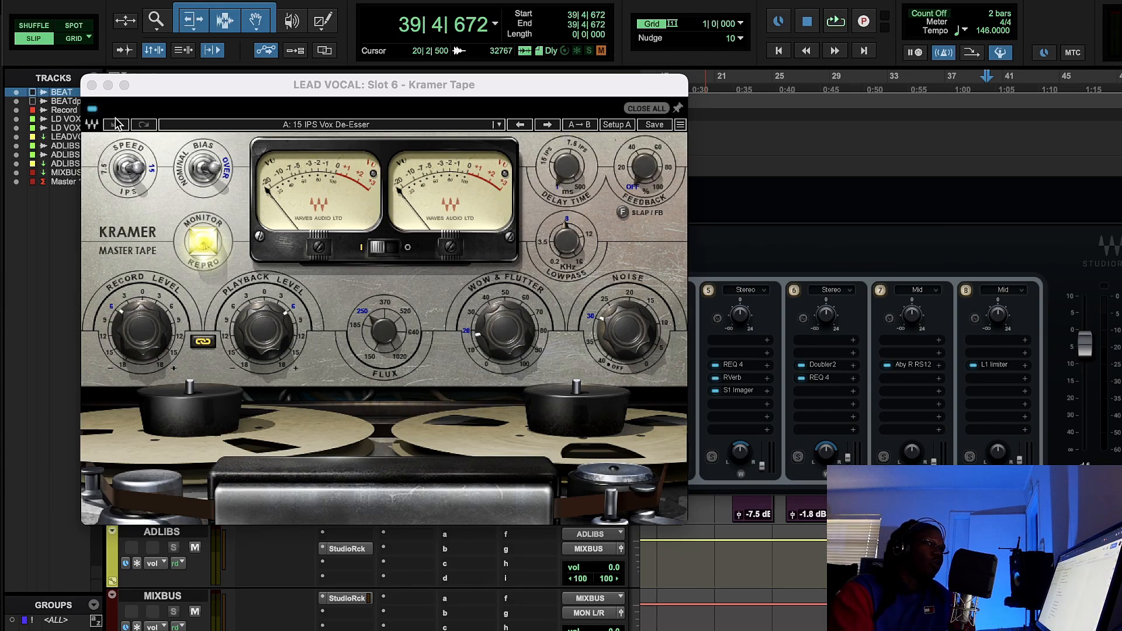
{"action": "left_click", "coordinate": [93, 87]}
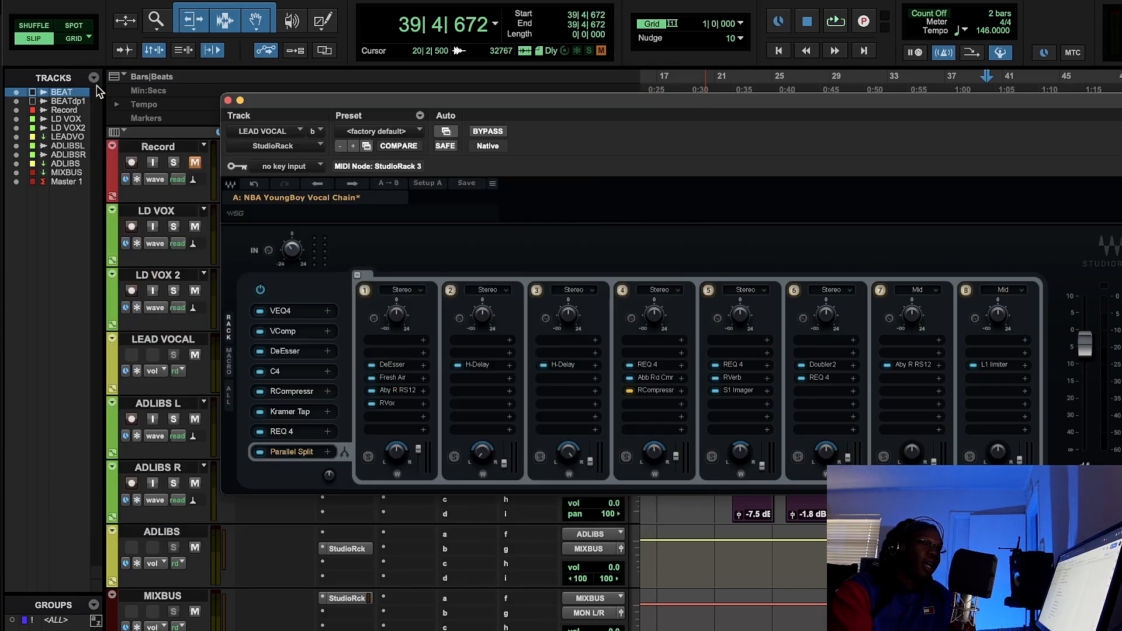
- Open the REQ 4 equalizer in slot 7, examine the settings of bands 2 and 5, and close it
{"action": "left_click", "coordinate": [290, 435]}
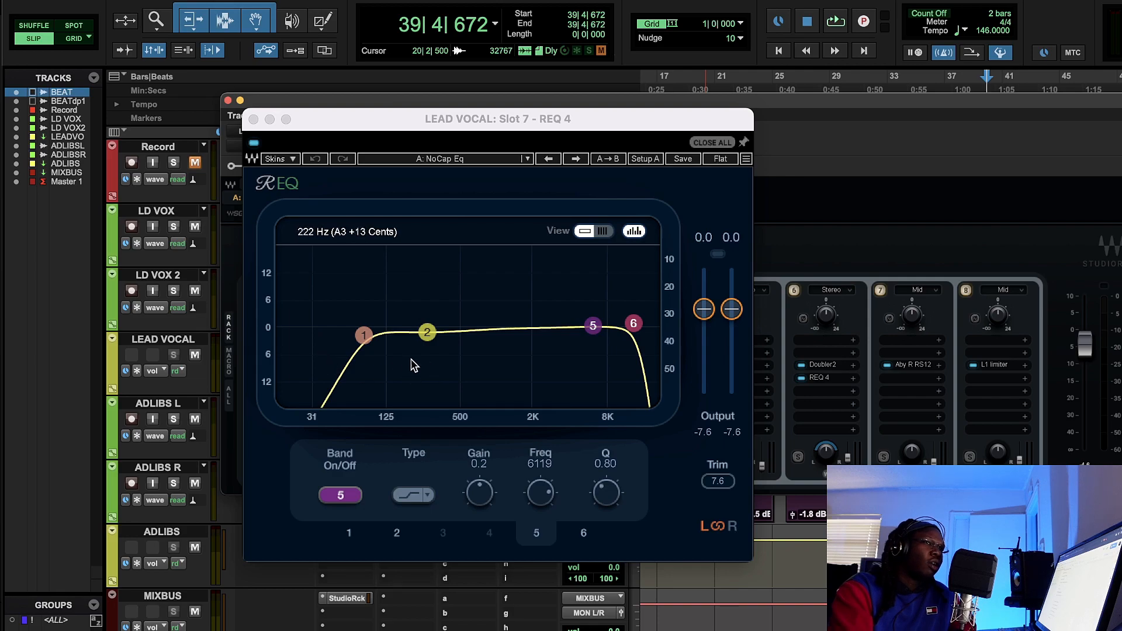
{"action": "left_click", "coordinate": [427, 332]}
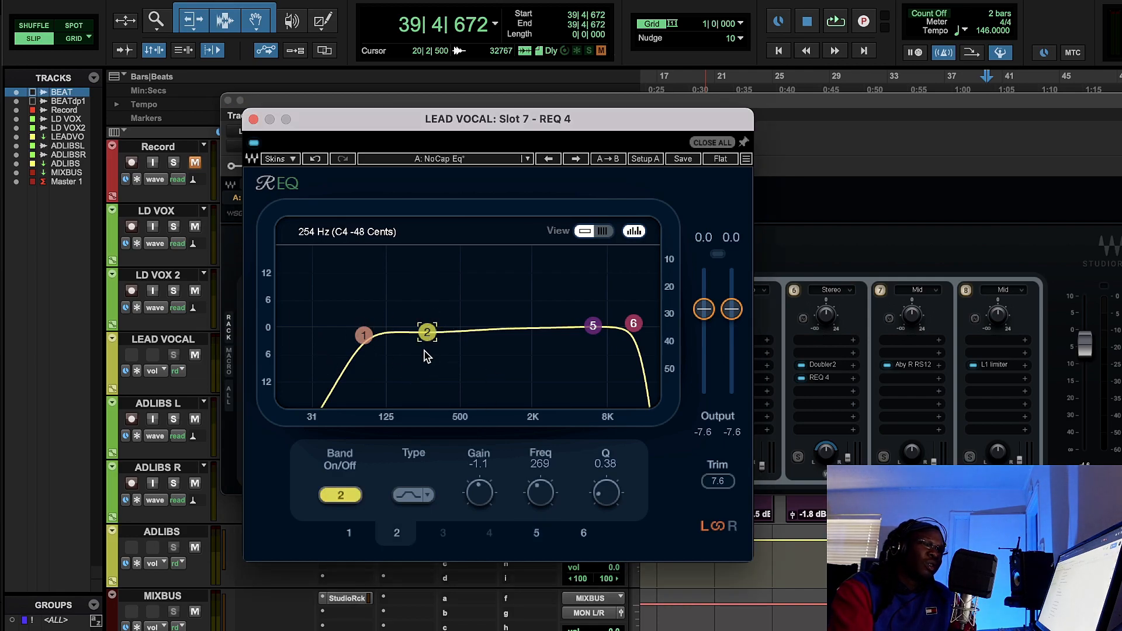
{"action": "left_click", "coordinate": [592, 326]}
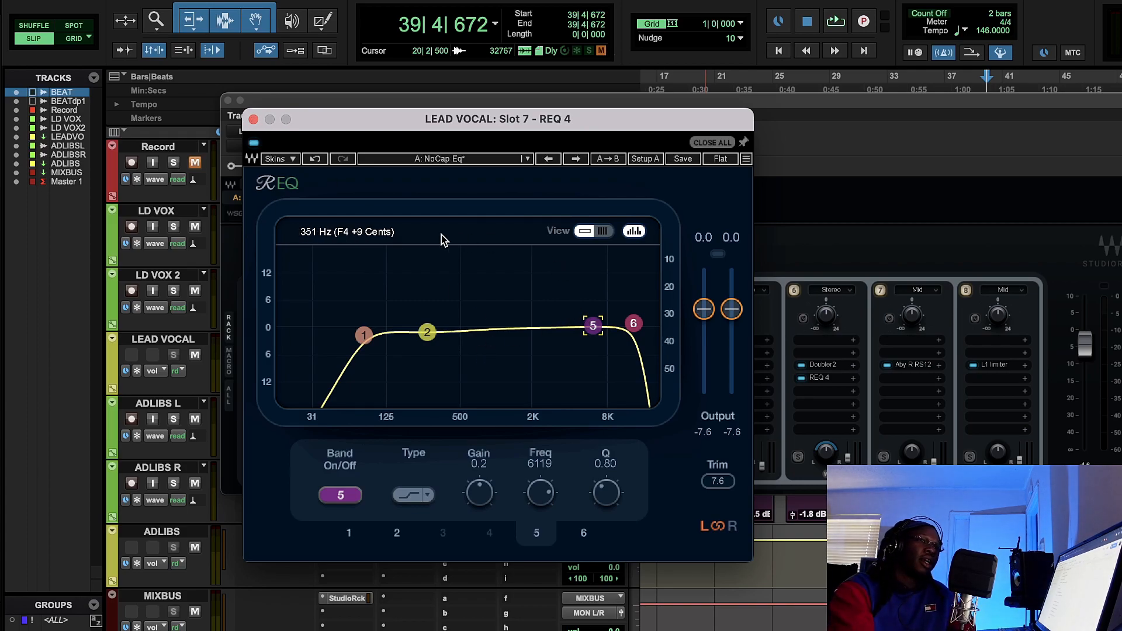
{"action": "left_click", "coordinate": [254, 119]}
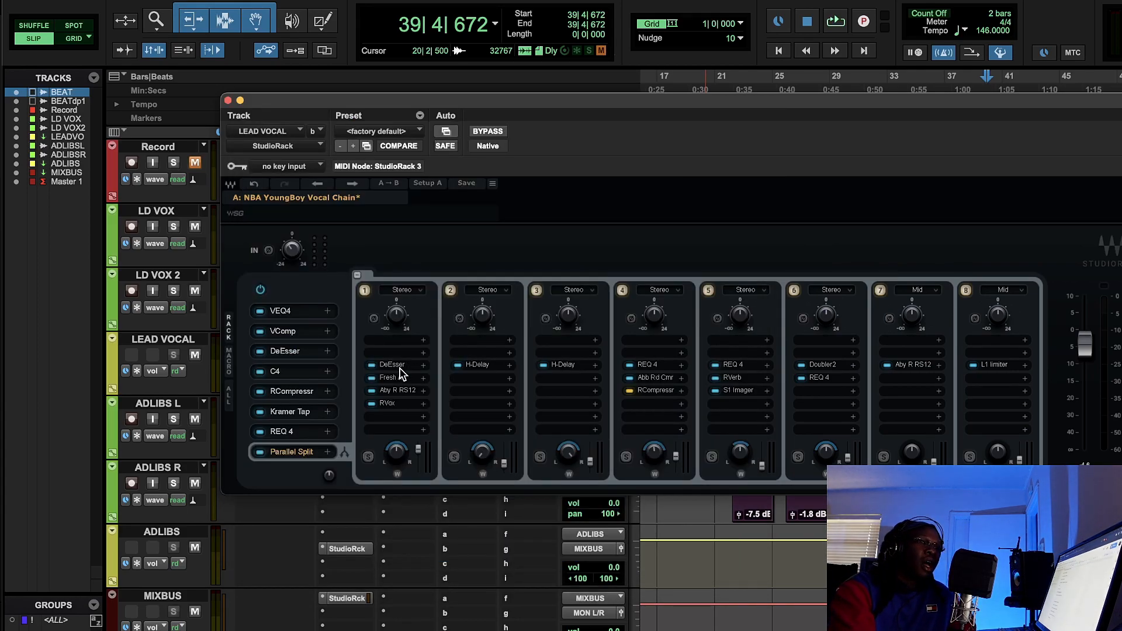
- Open the DeEsser in the first parallel split and reposition its window and the StudioRack window clear of the timeline
{"action": "left_click", "coordinate": [399, 369]}
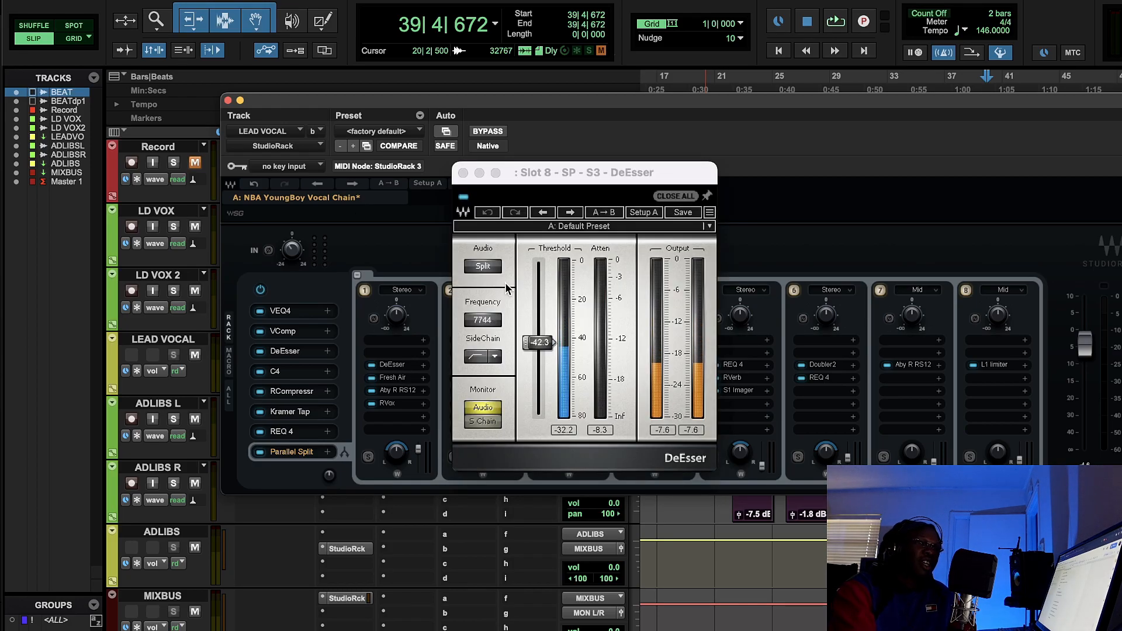
{"action": "left_click_drag", "start_coordinate": [571, 175], "coordinate": [437, 210]}
{"action": "left_click_drag", "start_coordinate": [630, 101], "coordinate": [660, 348]}
{"action": "left_click_drag", "start_coordinate": [526, 207], "coordinate": [369, 121]}
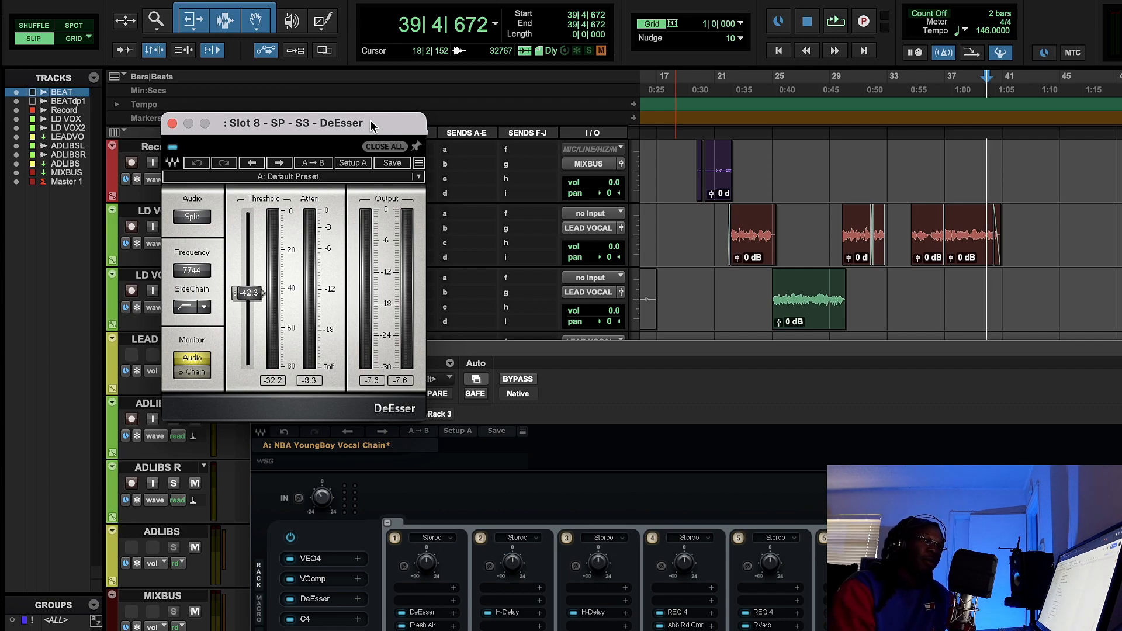
- Play the vocals from bar 22 while watching the parallel DeEsser's attenuation meter, stop playback, and set its audio mode to Wide
{"action": "left_click", "coordinate": [729, 79]}
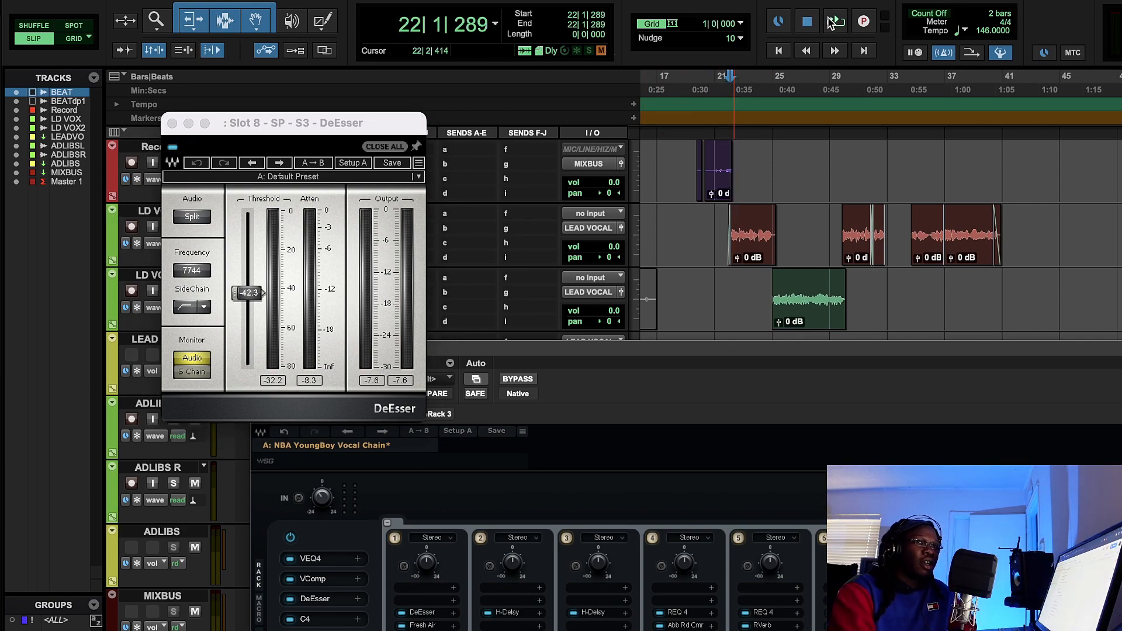
{"action": "left_click", "coordinate": [833, 21]}
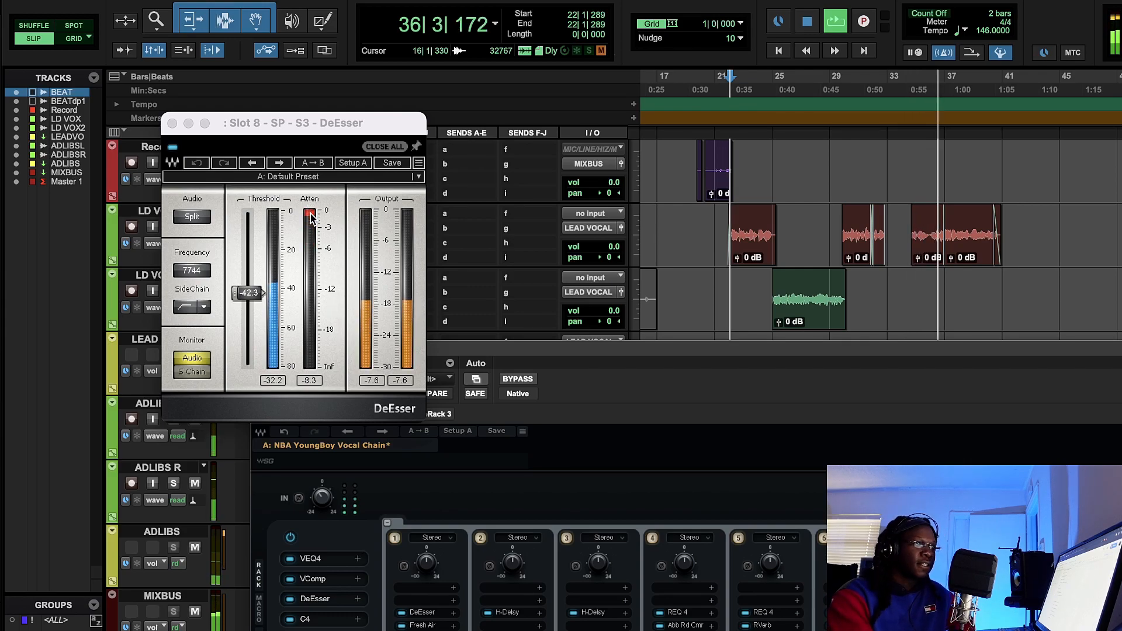
{"action": "left_click", "coordinate": [807, 23]}
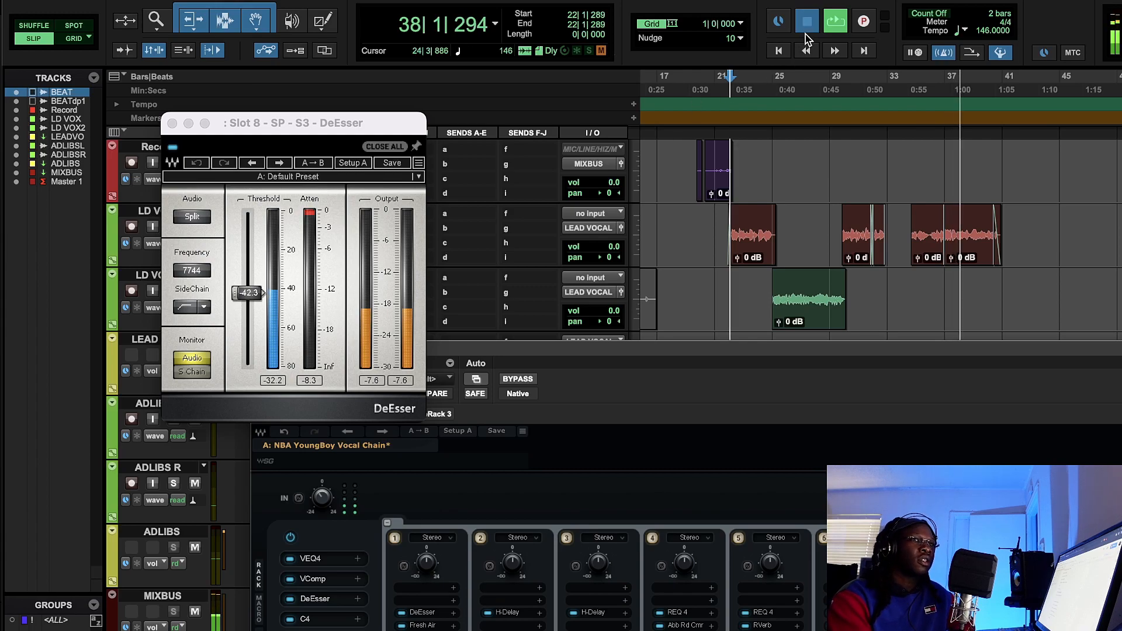
{"action": "left_click", "coordinate": [194, 220]}
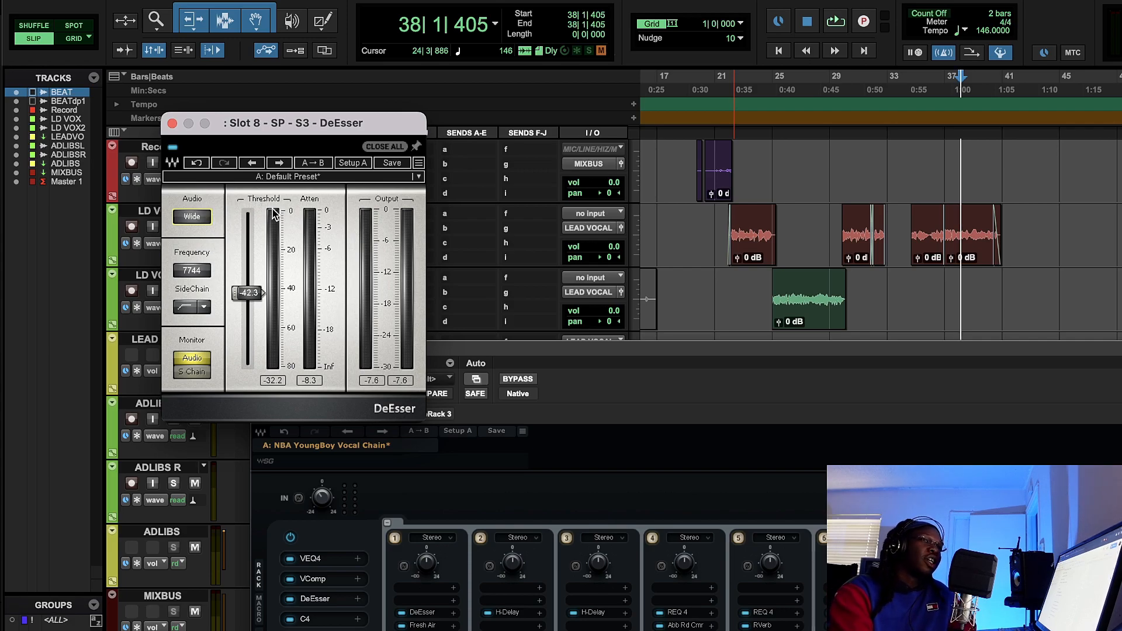
- Set the parallel DeEsser's audio mode to Split, close the plug-in, and move the StudioRack window to show its parallel splits
{"action": "left_click", "coordinate": [196, 218]}
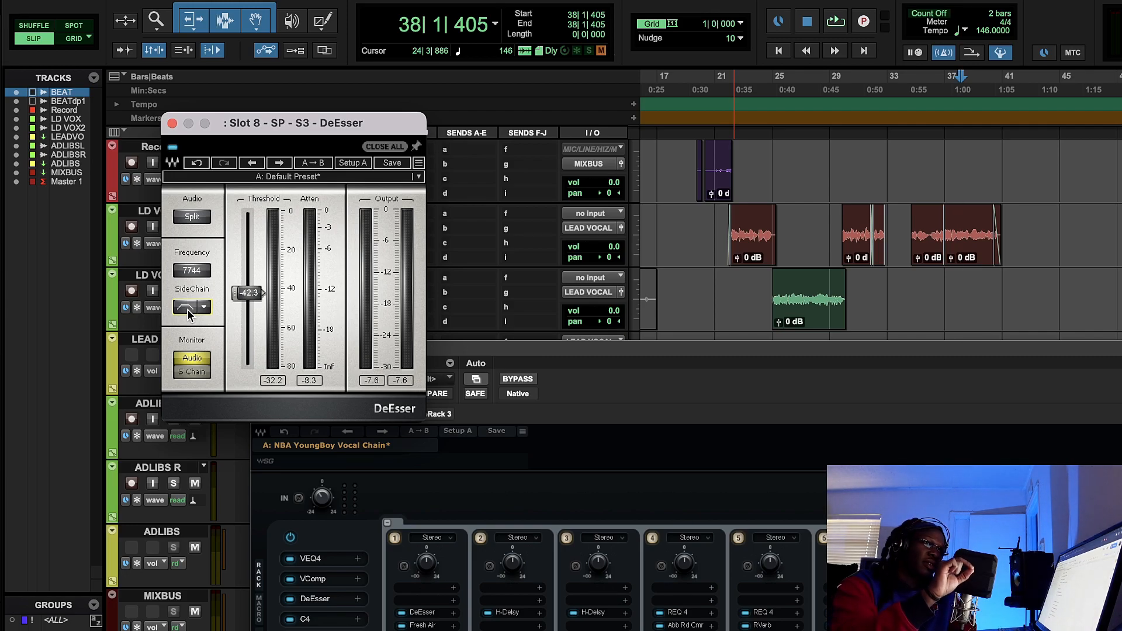
{"action": "left_click", "coordinate": [171, 124]}
{"action": "left_click_drag", "start_coordinate": [306, 358], "coordinate": [265, 204]}
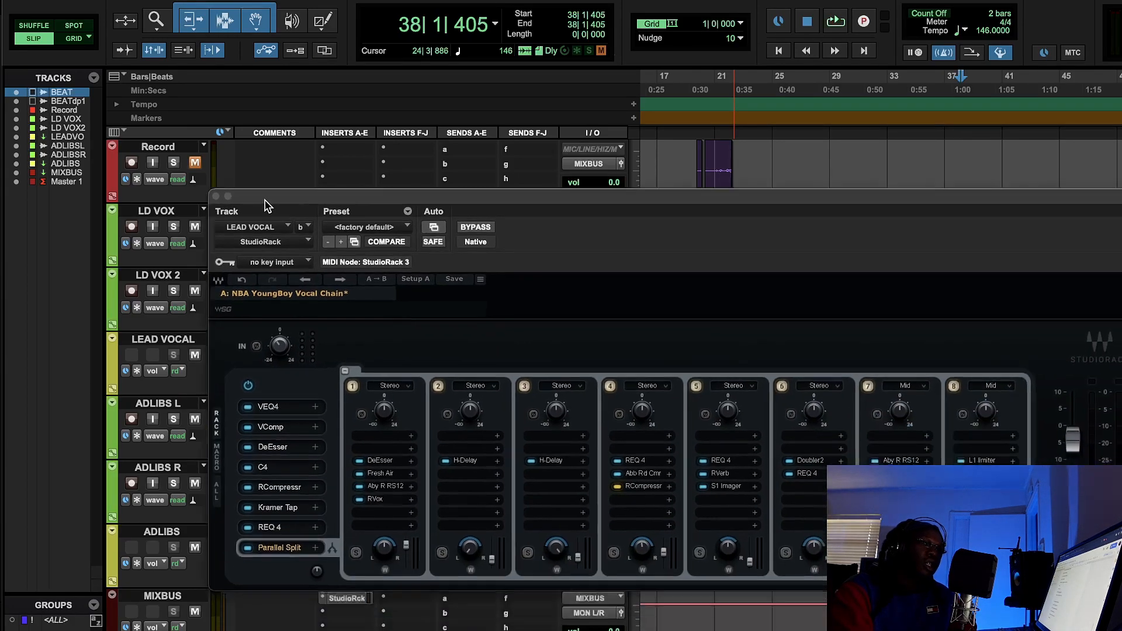
- Examine Fresh Air's Mid Air and High Air settings in the first parallel split, close it, and briefly check OBS before returning
{"action": "left_click", "coordinate": [398, 475]}
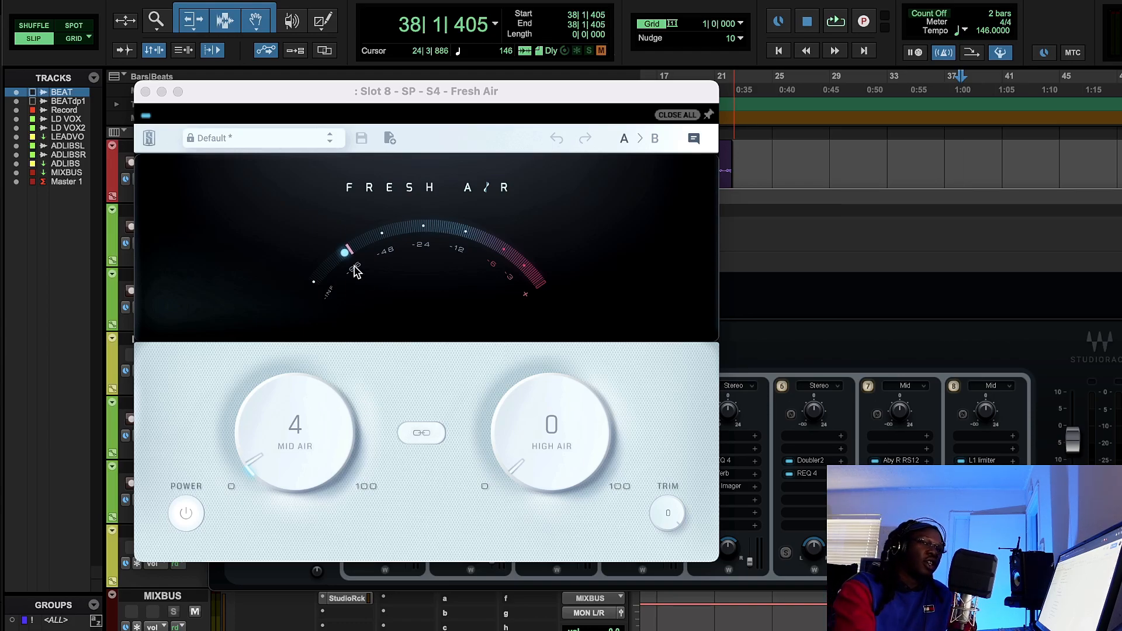
{"action": "left_click", "coordinate": [145, 91]}
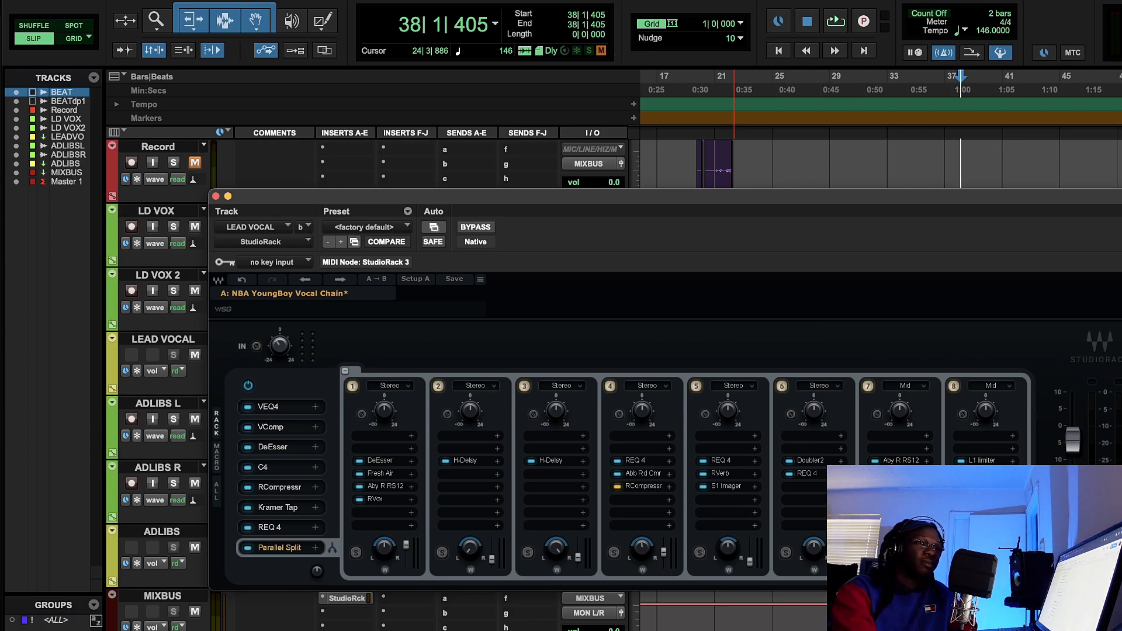
{"action": "left_click", "coordinate": [741, 630]}
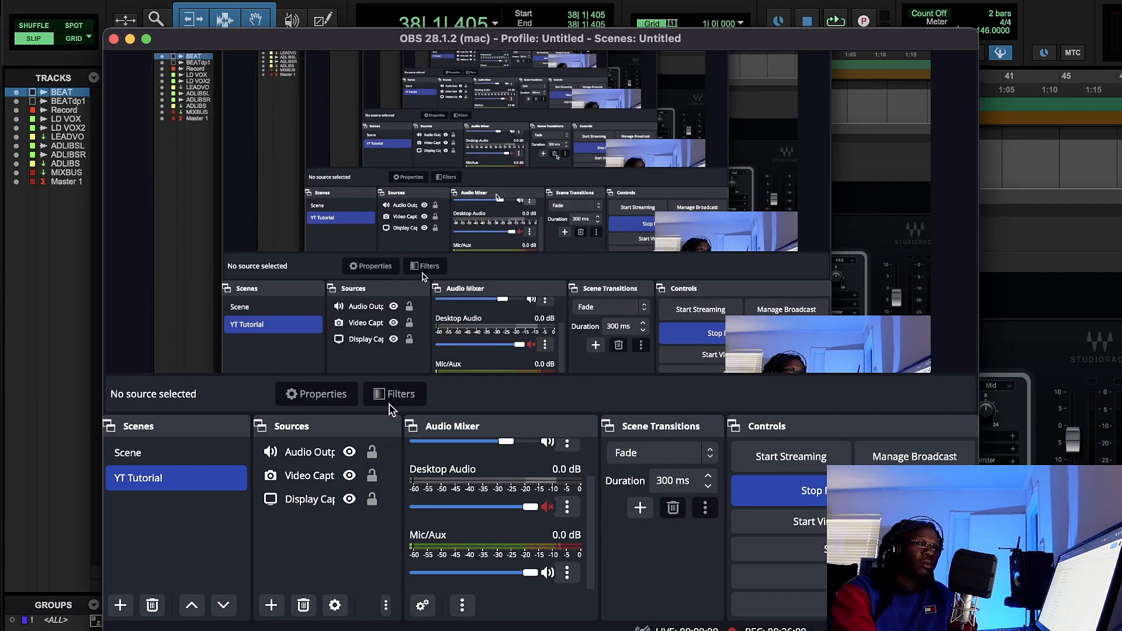
{"action": "left_click", "coordinate": [49, 407]}
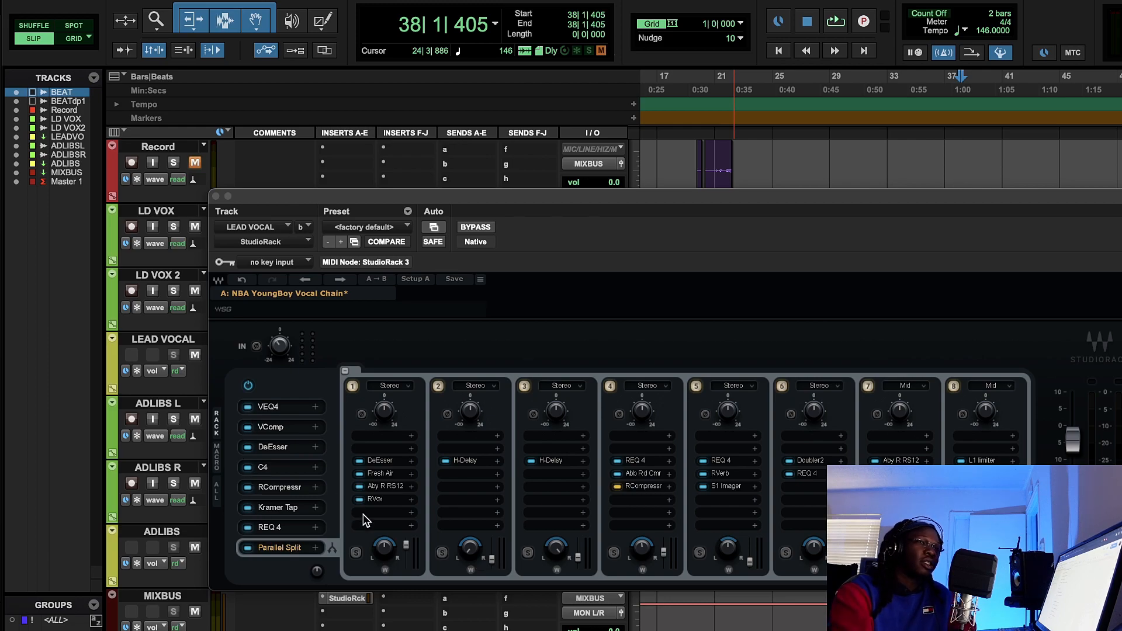
- Review the RVox settings in the first split and the H-Delay settings in the second and third splits, closing each plug-in
{"action": "left_click", "coordinate": [379, 499]}
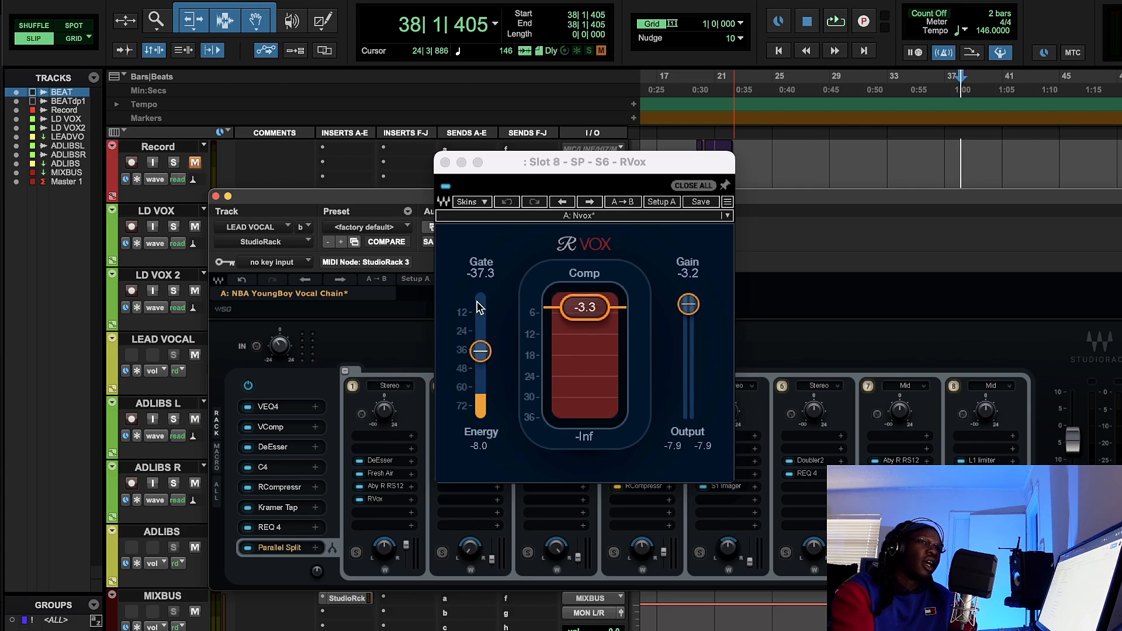
{"action": "left_click", "coordinate": [445, 161]}
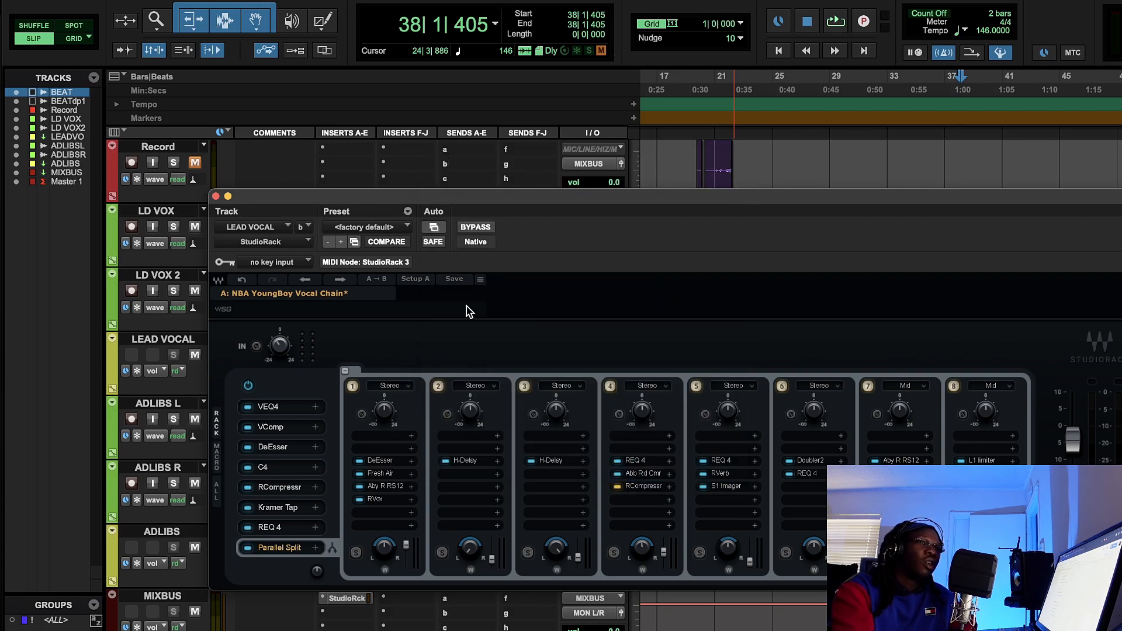
{"action": "left_click", "coordinate": [468, 463]}
{"action": "left_click", "coordinate": [468, 462]}
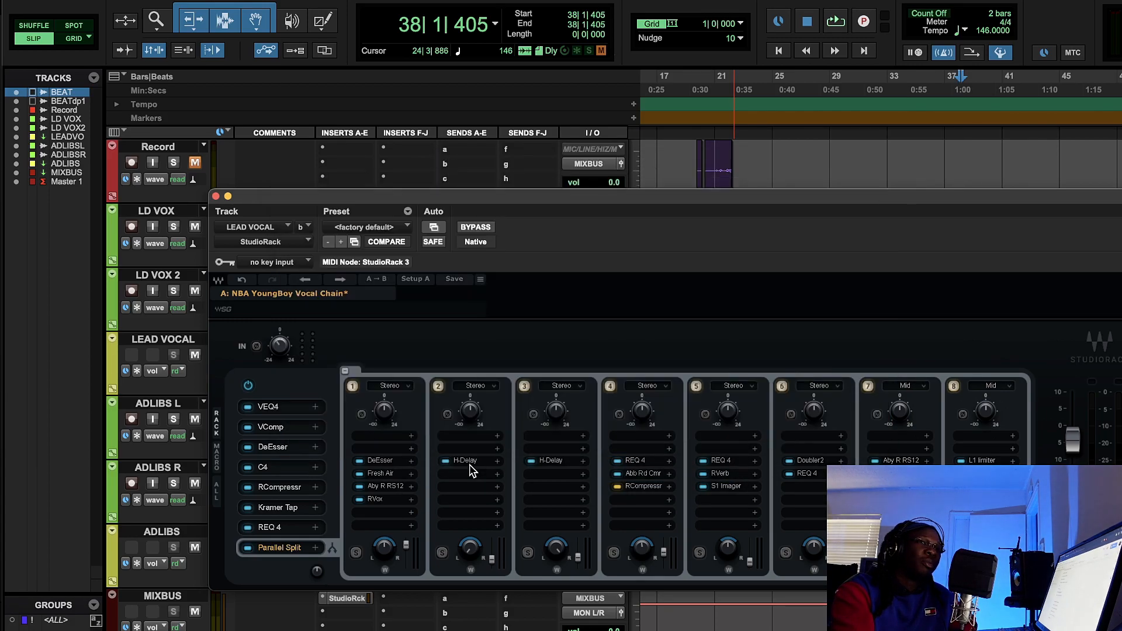
{"action": "left_click", "coordinate": [564, 464]}
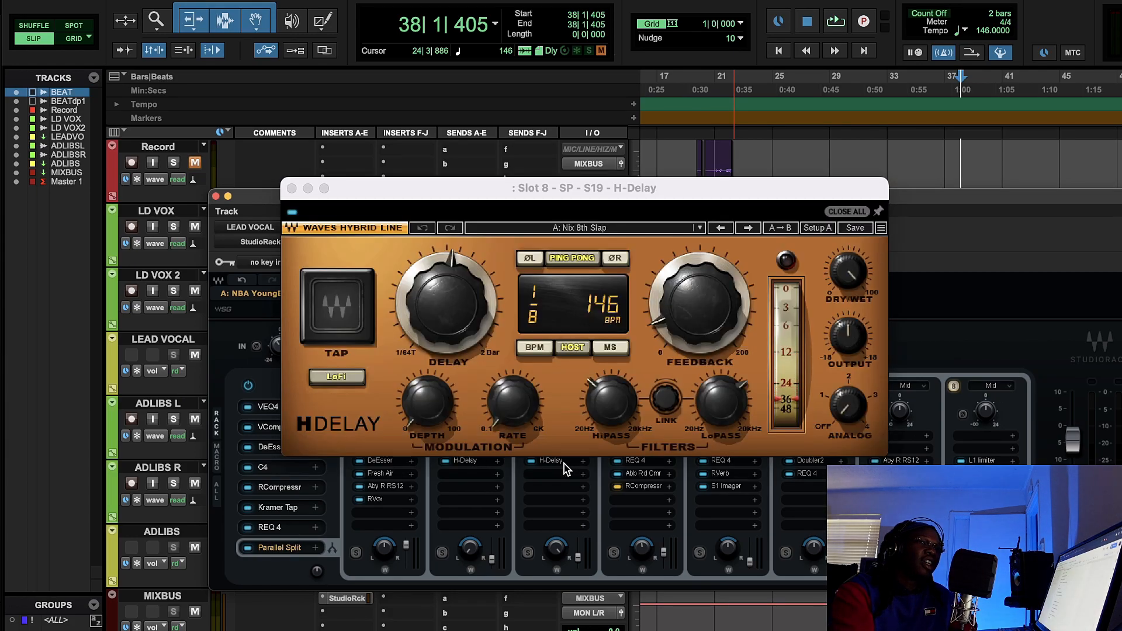
{"action": "left_click", "coordinate": [564, 463]}
- Review the Abbey Road Chambers, REQ 4 and RCompressor settings in the fourth parallel split
{"action": "left_click", "coordinate": [643, 472]}
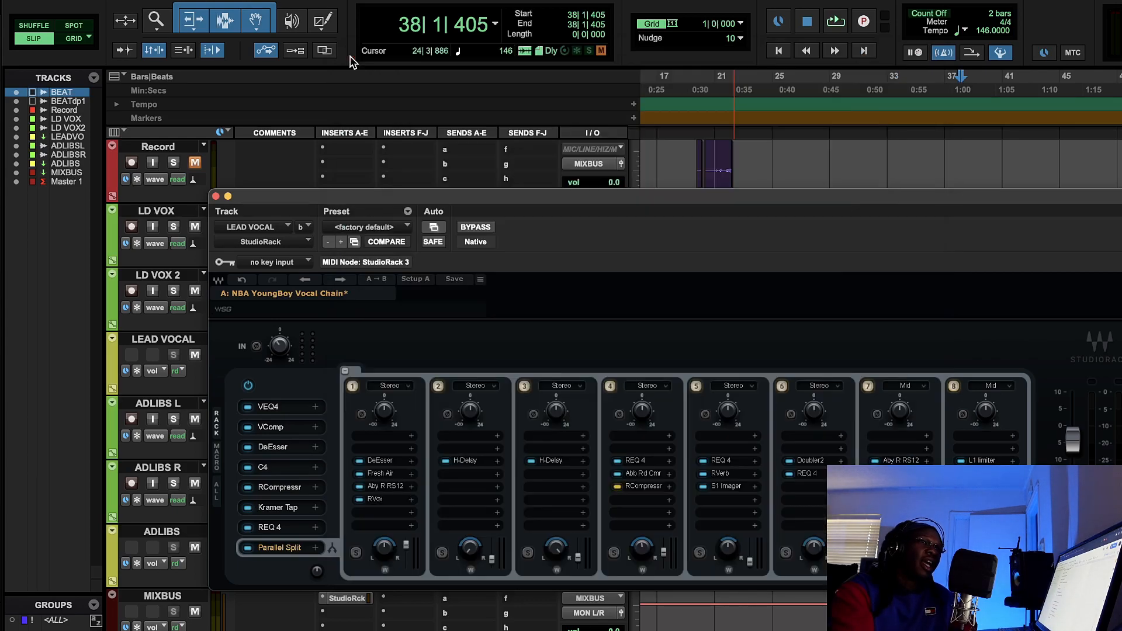
{"action": "left_click", "coordinate": [353, 57]}
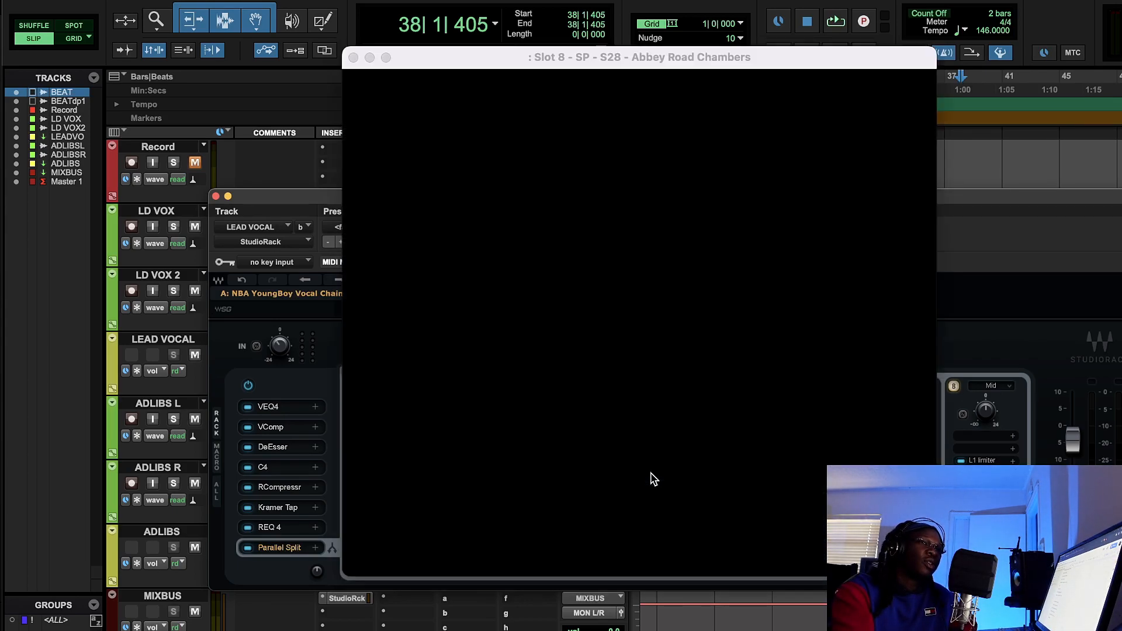
{"action": "left_click", "coordinate": [649, 474]}
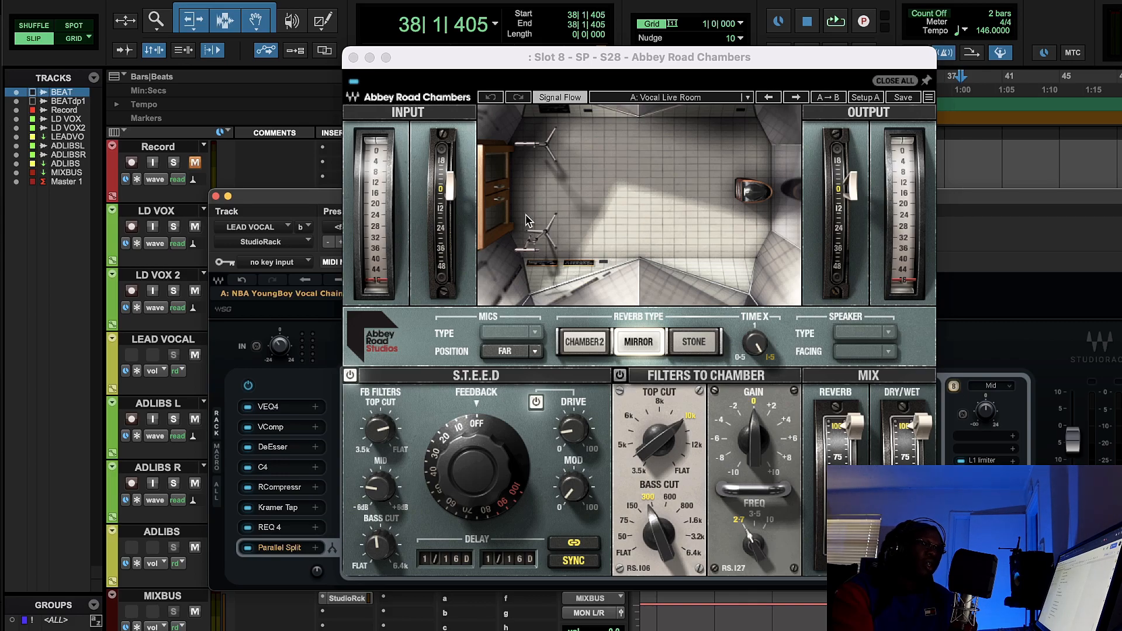
{"action": "left_click", "coordinate": [352, 57]}
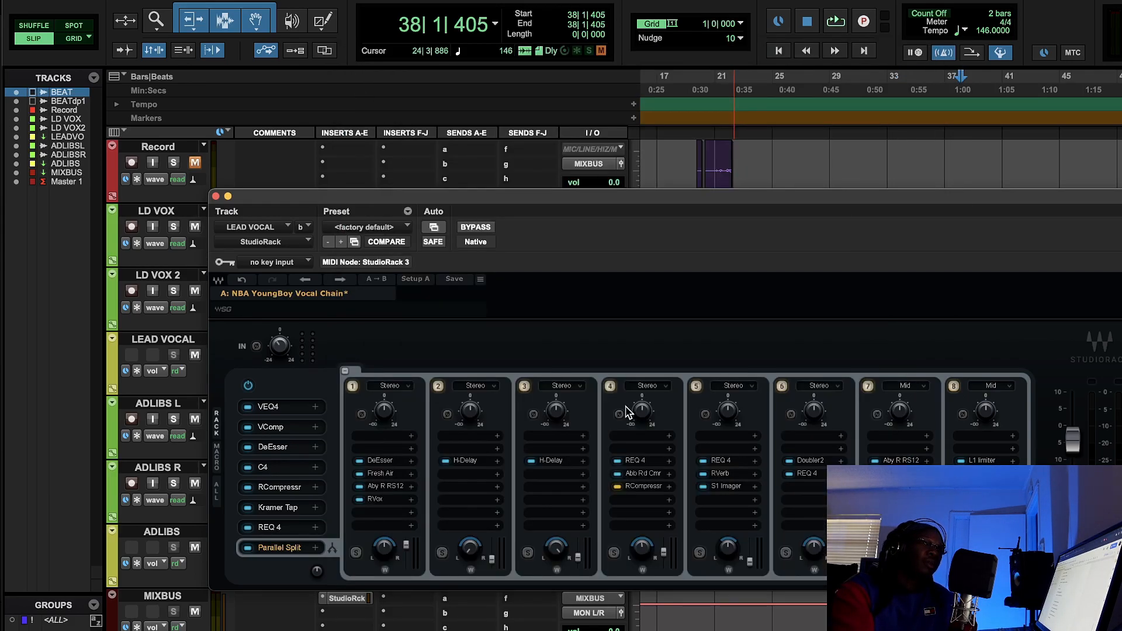
{"action": "left_click", "coordinate": [648, 463]}
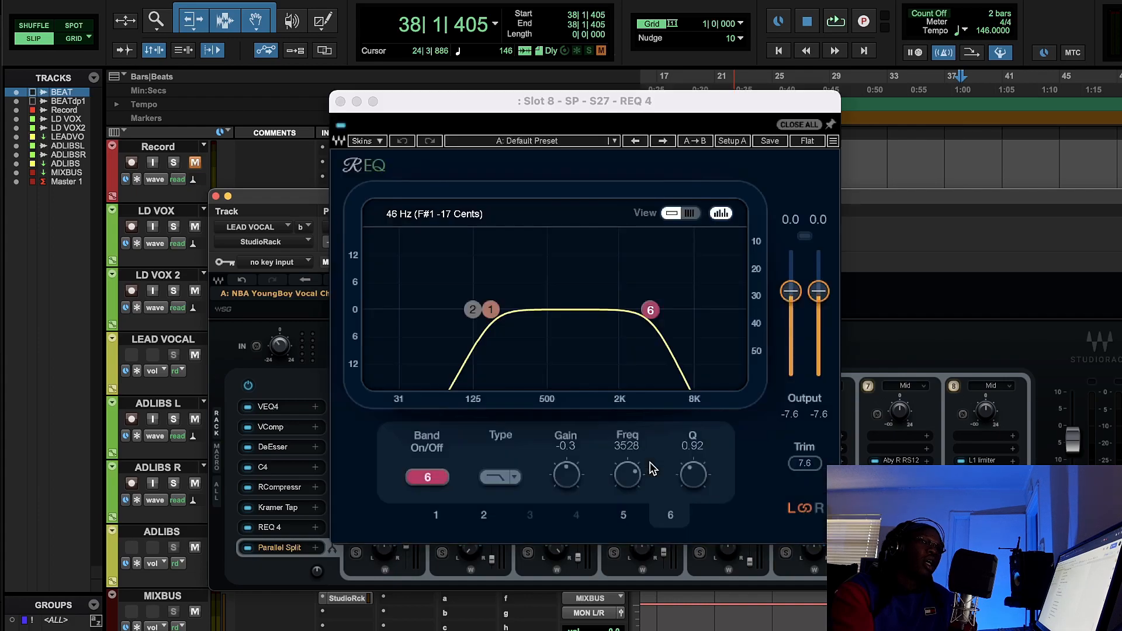
{"action": "left_click", "coordinate": [340, 102]}
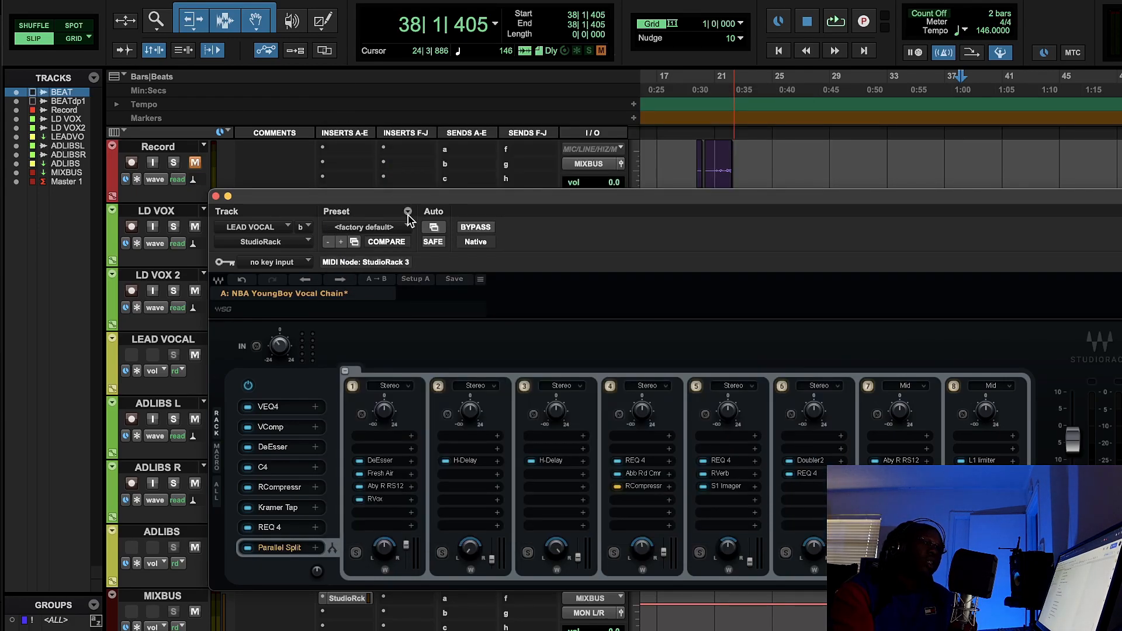
{"action": "left_click", "coordinate": [649, 489]}
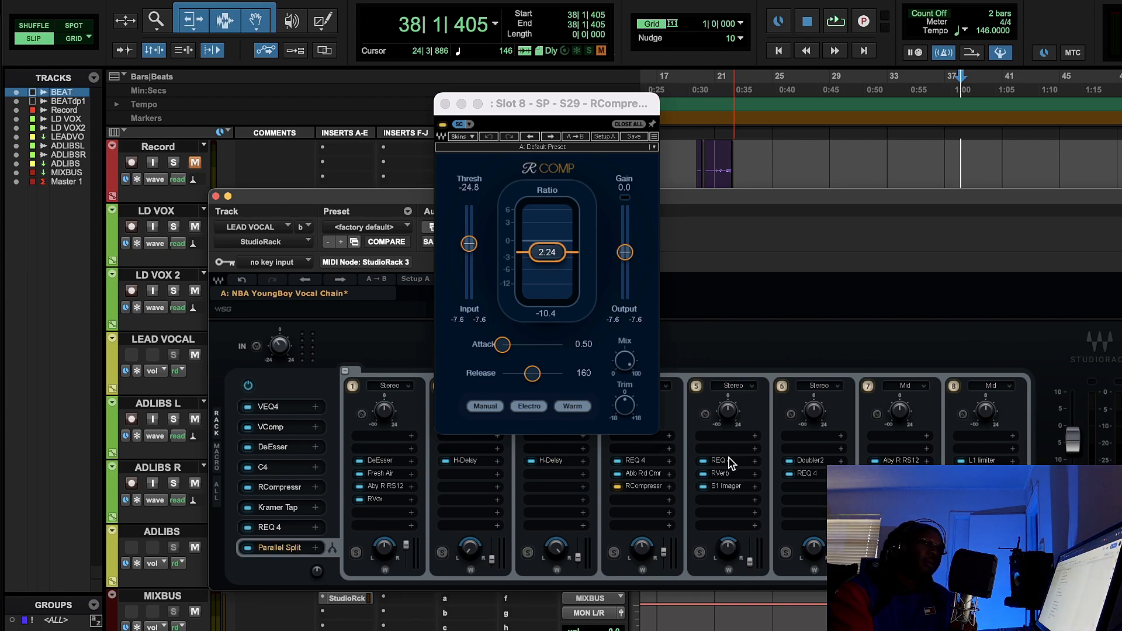
- Examine the REQ 4 filter curve and the RVerb settings in the fifth parallel split, and close both plug-ins
{"action": "left_click", "coordinate": [729, 461]}
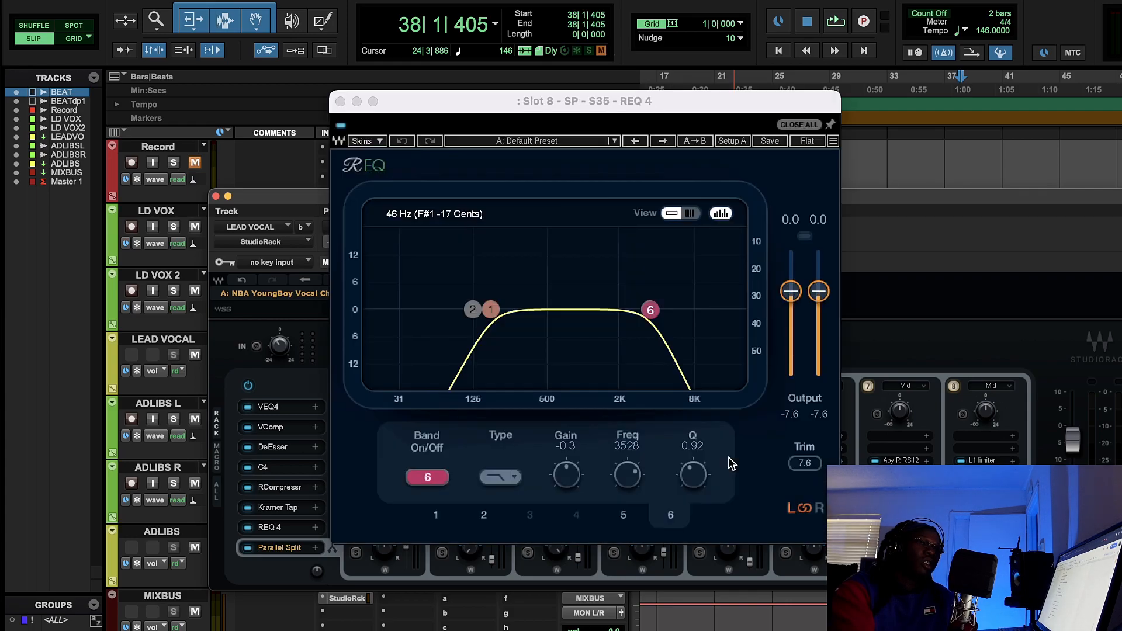
{"action": "left_click", "coordinate": [340, 102]}
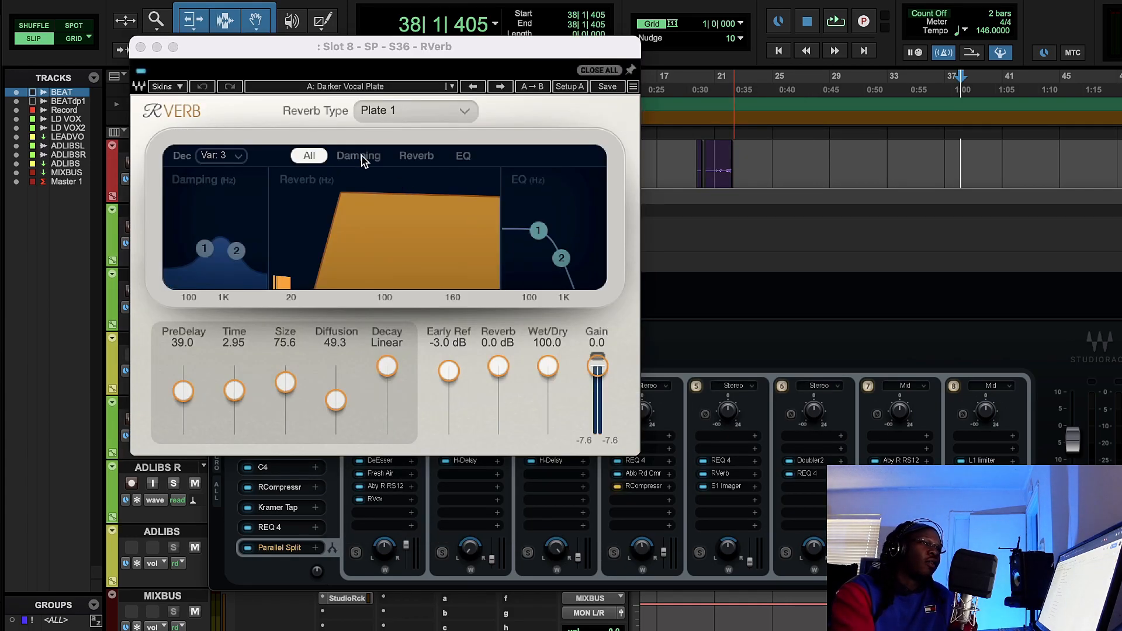
{"action": "left_click", "coordinate": [140, 47]}
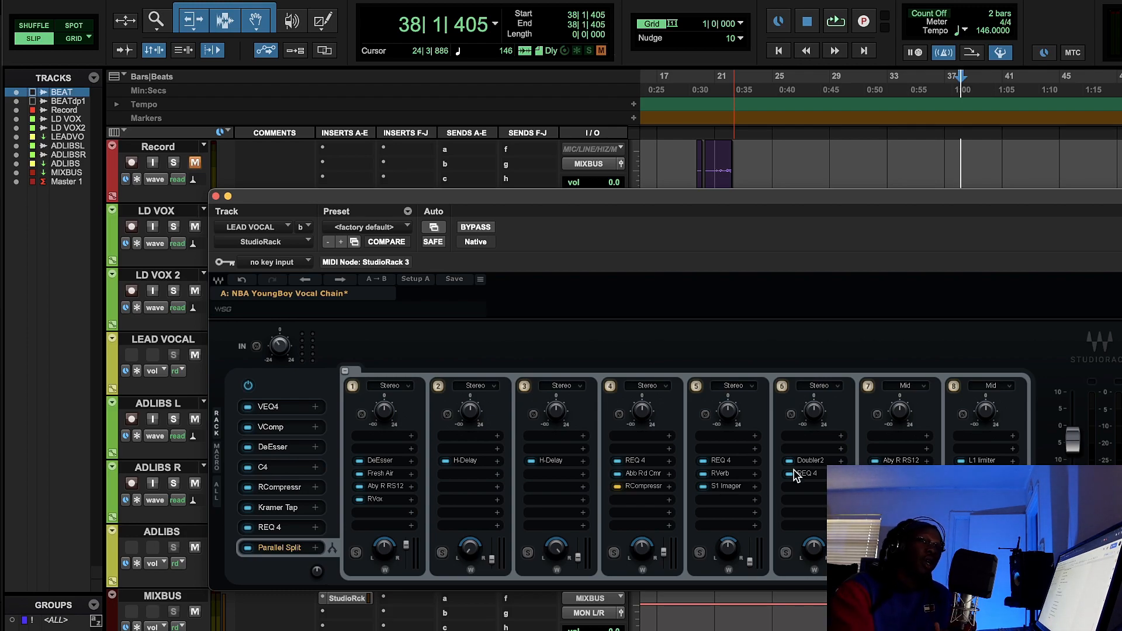
- Examine the Doubler2 and REQ 4 settings in the sixth parallel split, closing each plug-in
{"action": "left_click", "coordinate": [810, 461]}
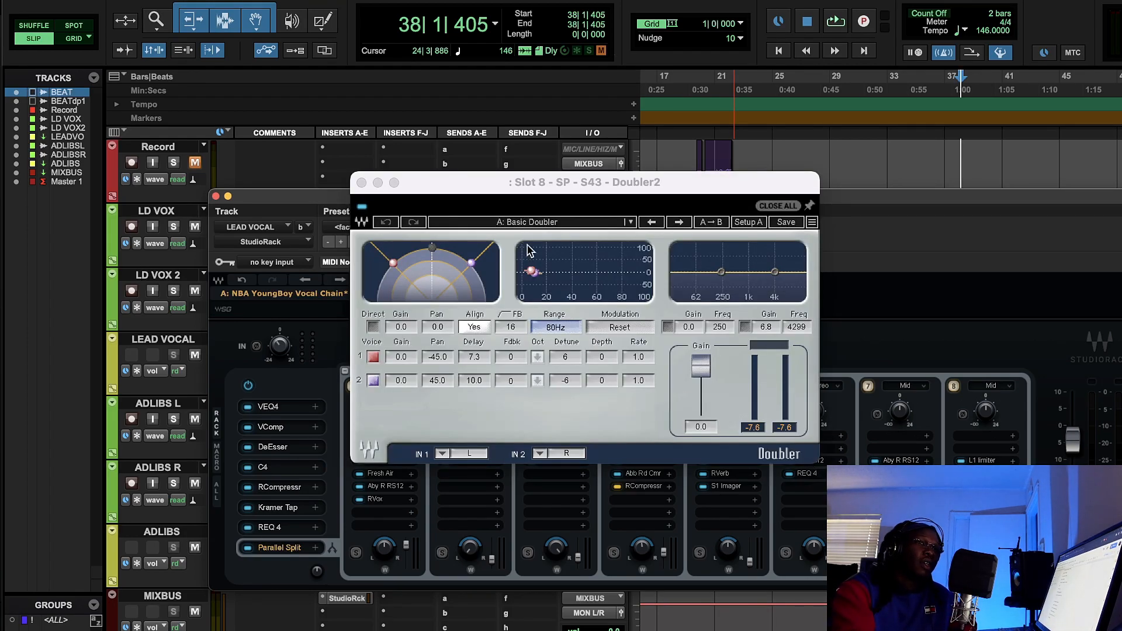
{"action": "left_click", "coordinate": [361, 182]}
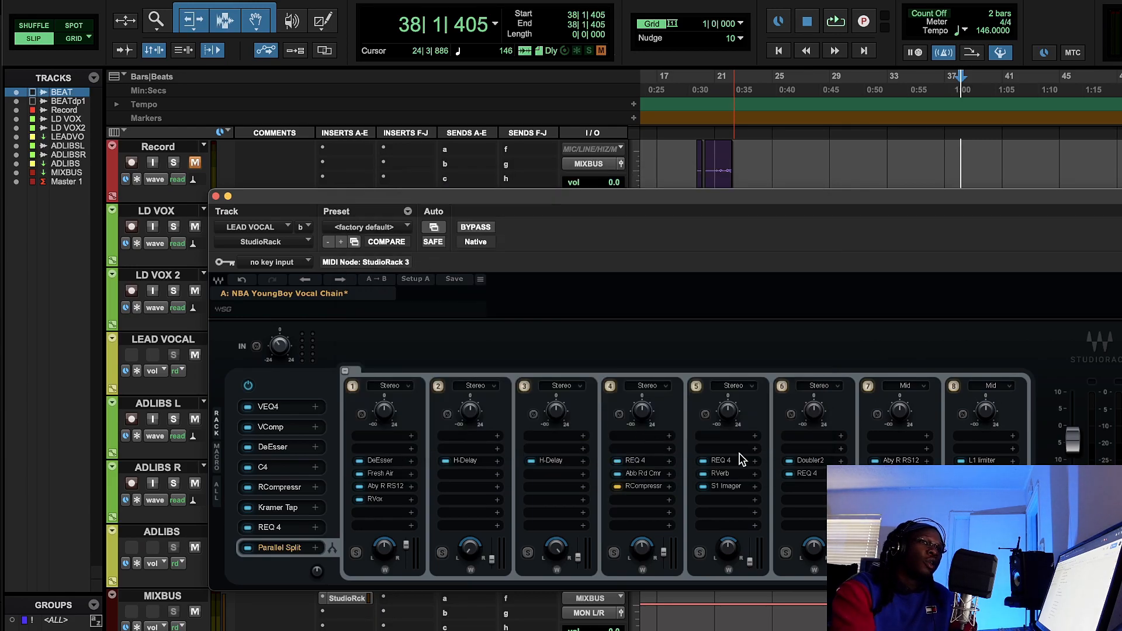
{"action": "left_click", "coordinate": [805, 473]}
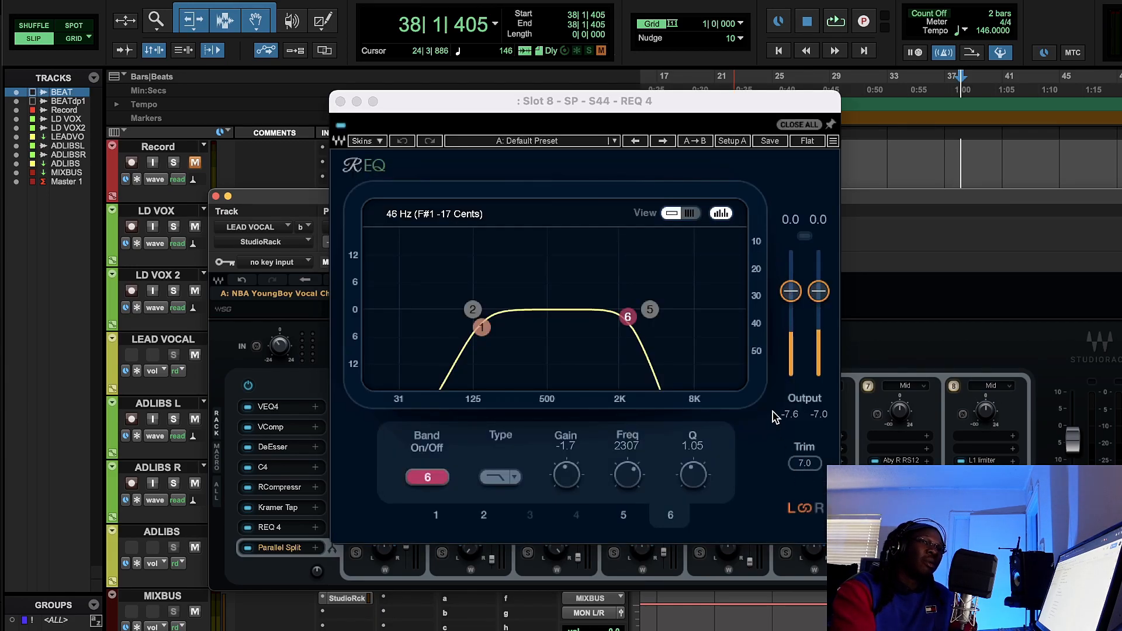
{"action": "left_click", "coordinate": [343, 111]}
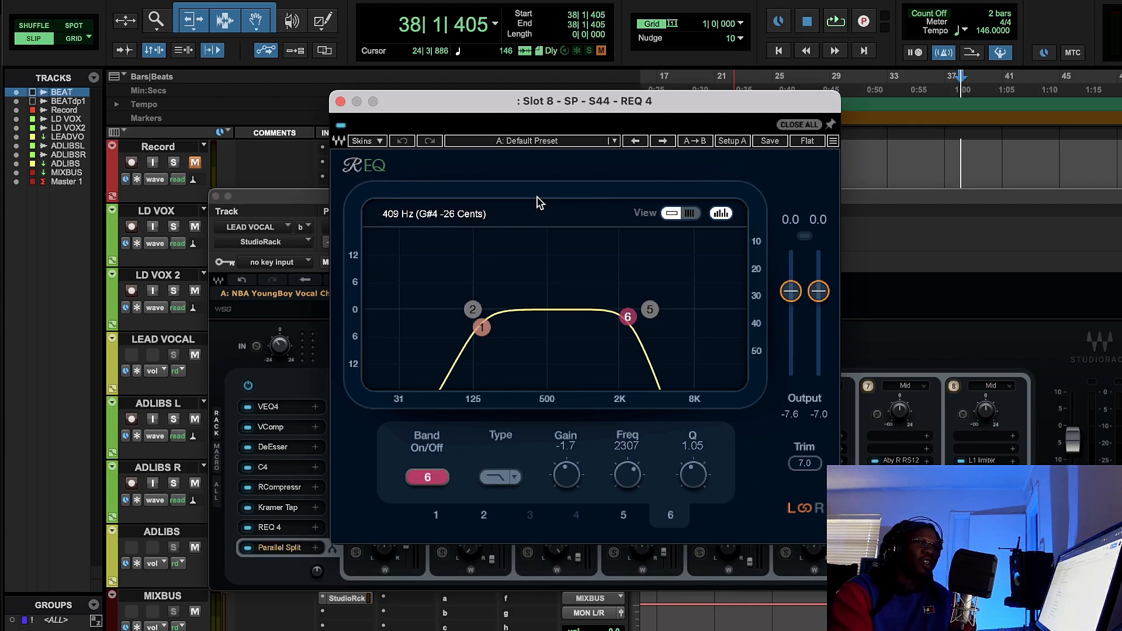
{"action": "left_click", "coordinate": [340, 101]}
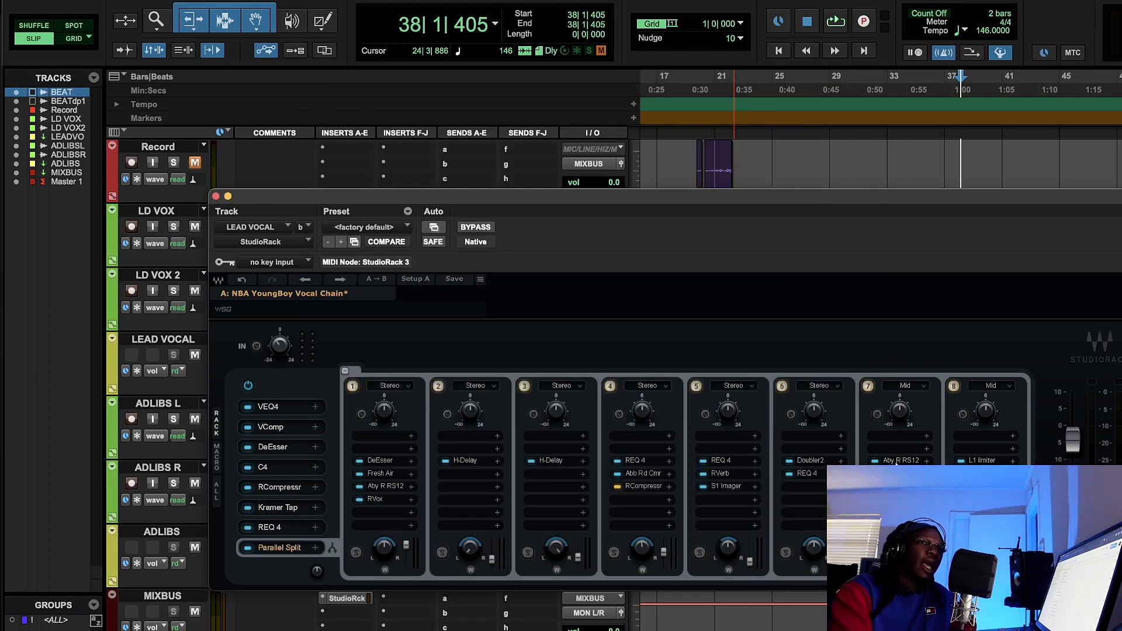
- Open the Abbey Road RS124 in the seventh parallel split and move its window and the StudioRack window clear of the timeline
{"action": "left_click", "coordinate": [897, 460]}
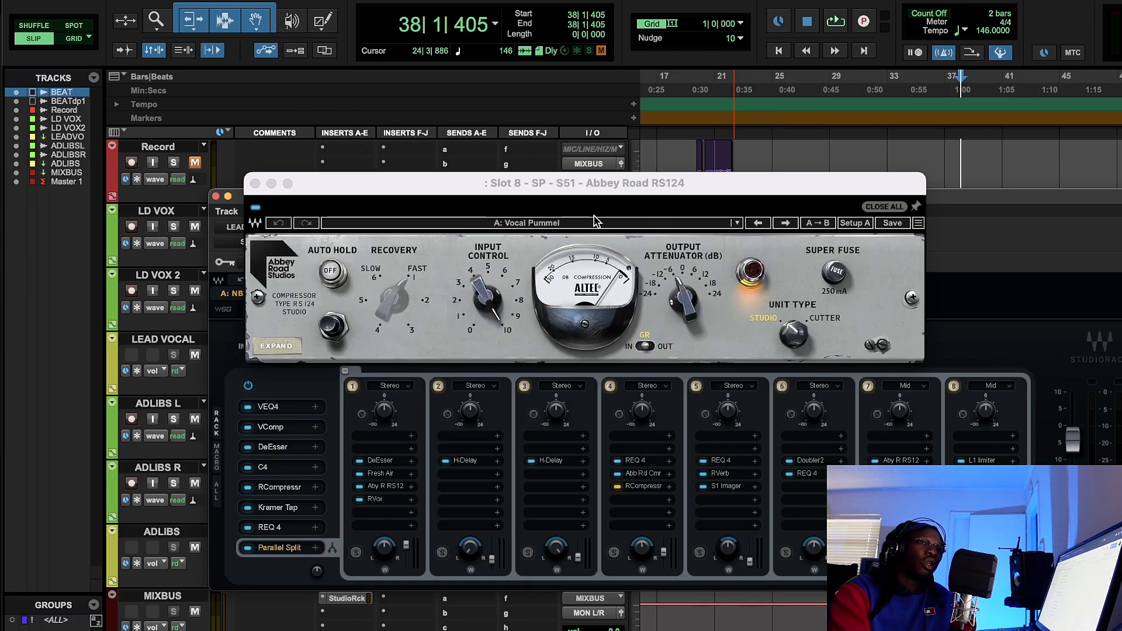
{"action": "left_click_drag", "start_coordinate": [708, 195], "coordinate": [726, 292]}
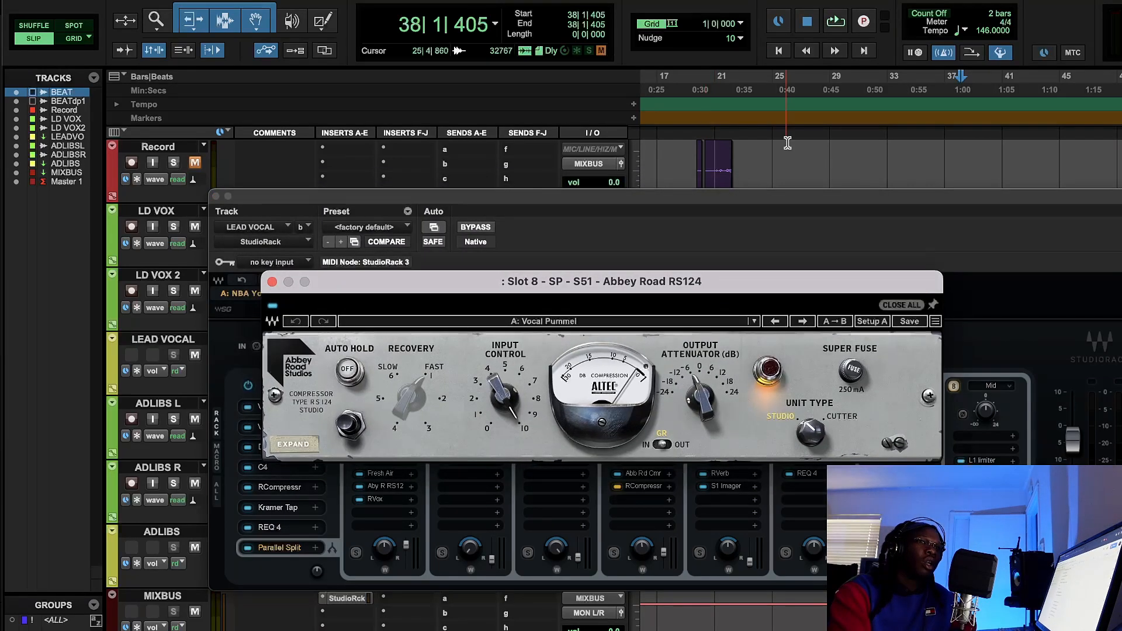
{"action": "left_click_drag", "start_coordinate": [766, 197], "coordinate": [785, 298]}
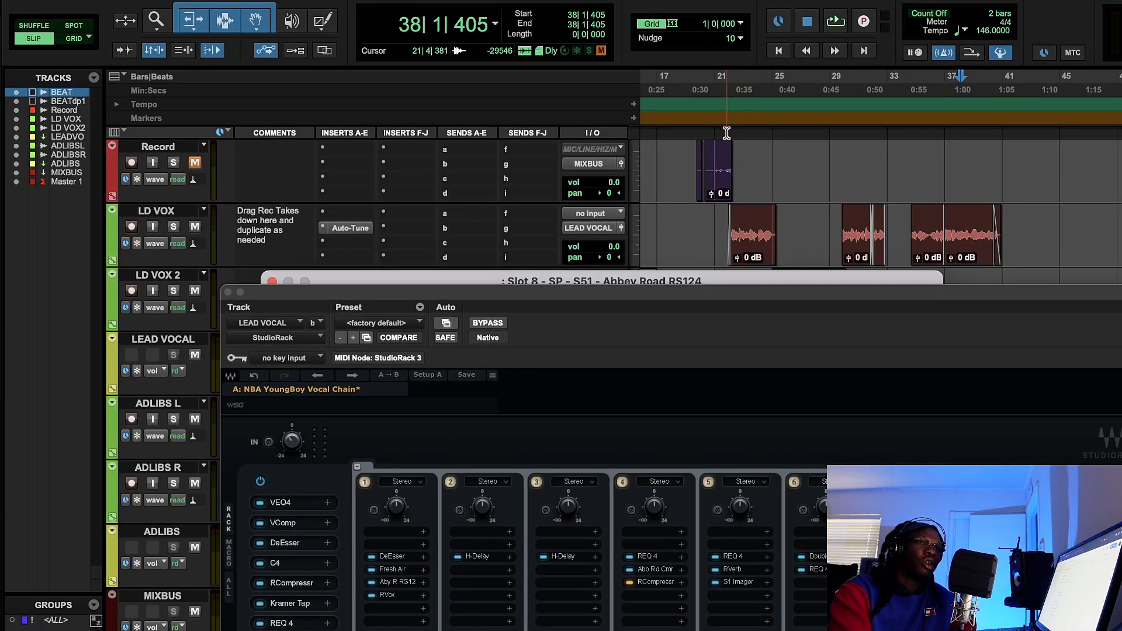
- Play the vocals from about bar 21 while watching the RS124's compression meter, close the plug-in, and stop playback
{"action": "left_click", "coordinate": [726, 77]}
{"action": "left_click", "coordinate": [829, 21]}
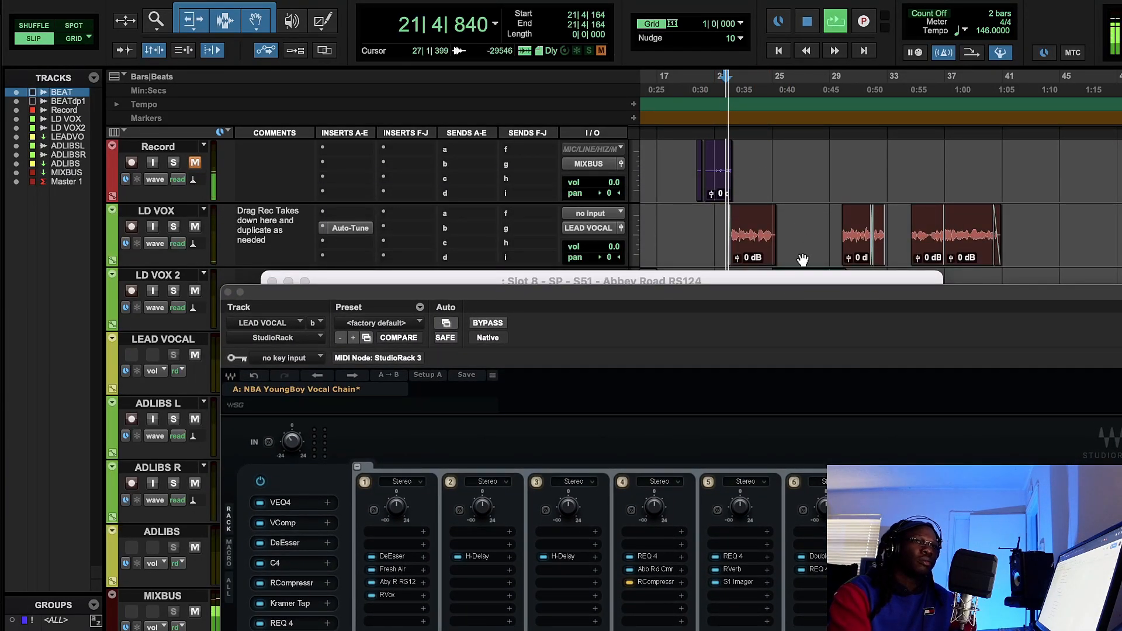
{"action": "left_click", "coordinate": [734, 279]}
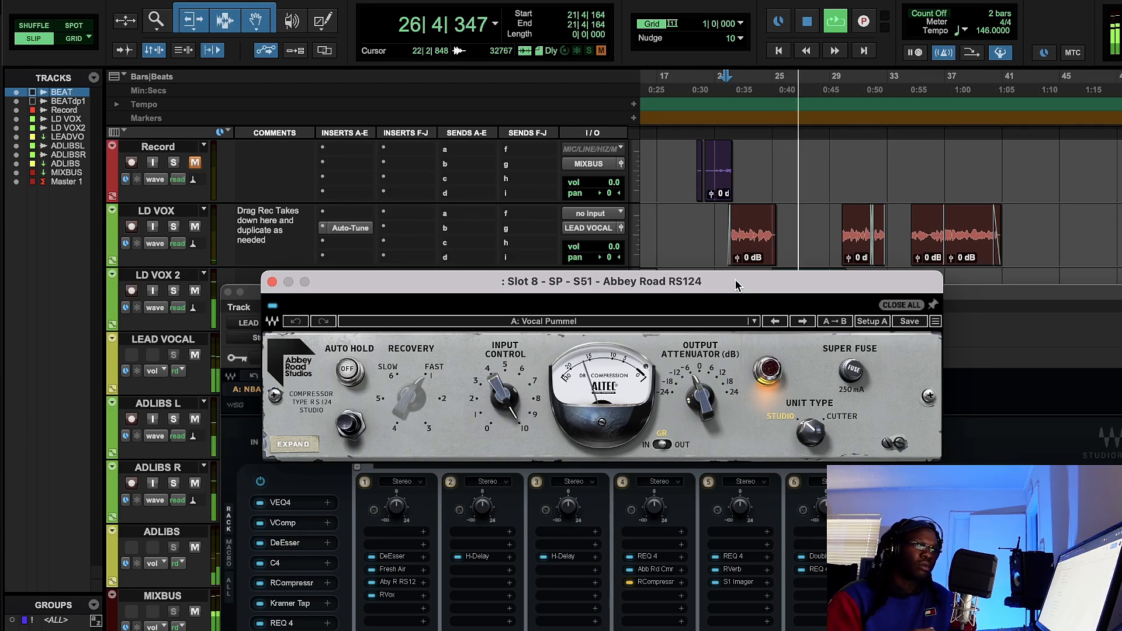
{"action": "left_click", "coordinate": [273, 282]}
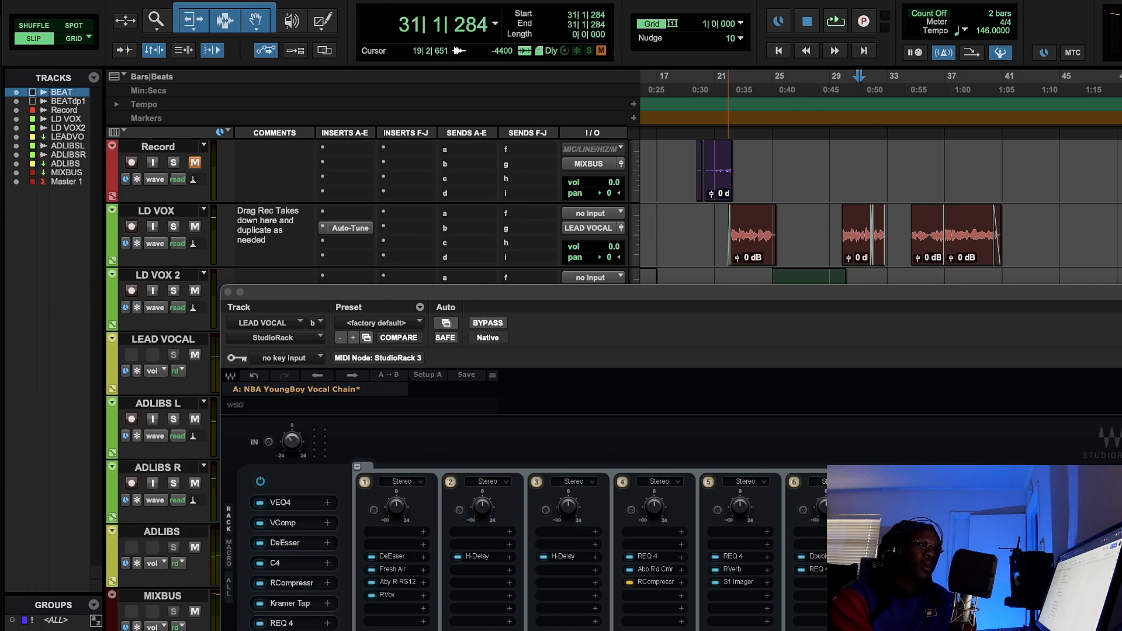
- Examine the L1 limiter settings in the eighth parallel split, close it, and reposition the StudioRack window to show the whole rack
{"action": "left_click", "coordinate": [289, 630]}
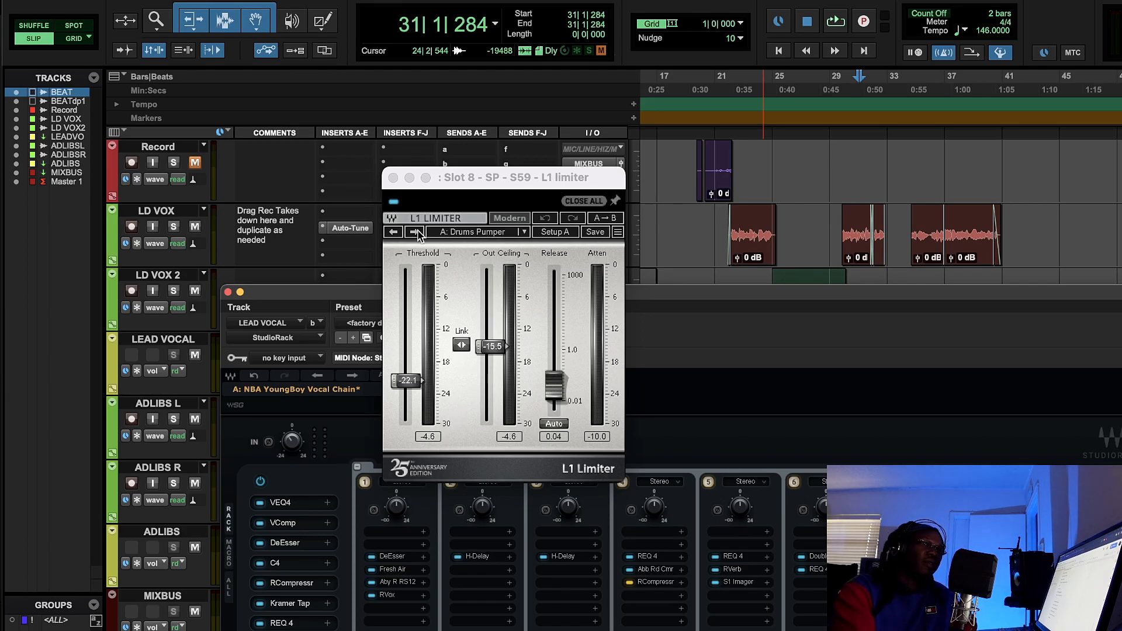
{"action": "left_click", "coordinate": [393, 177]}
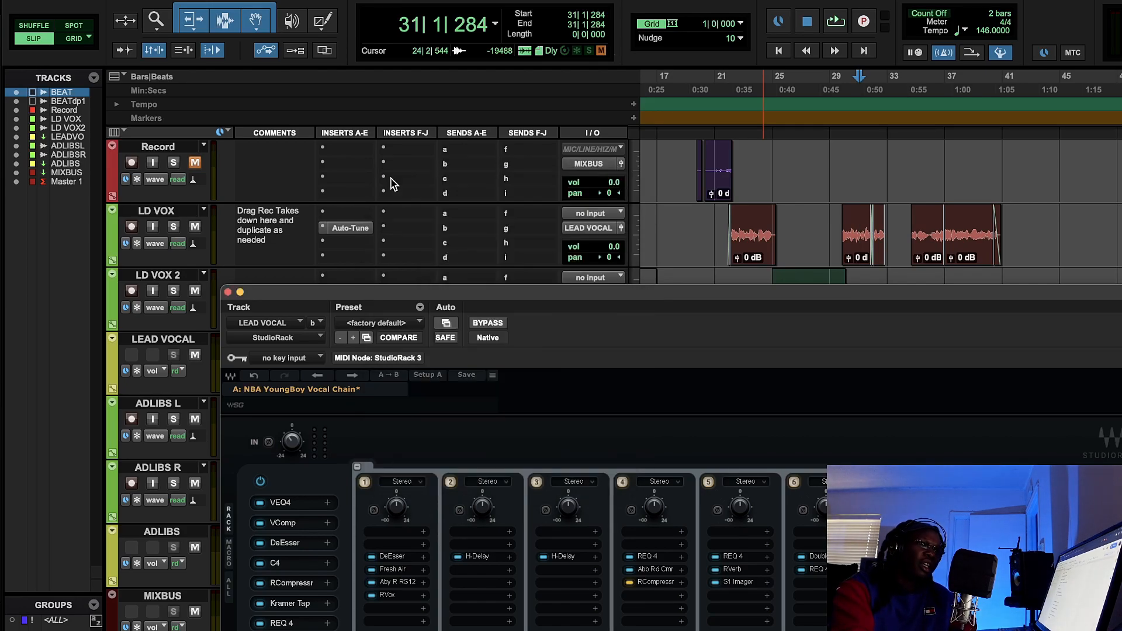
{"action": "left_click_drag", "start_coordinate": [542, 296], "coordinate": [500, 175]}
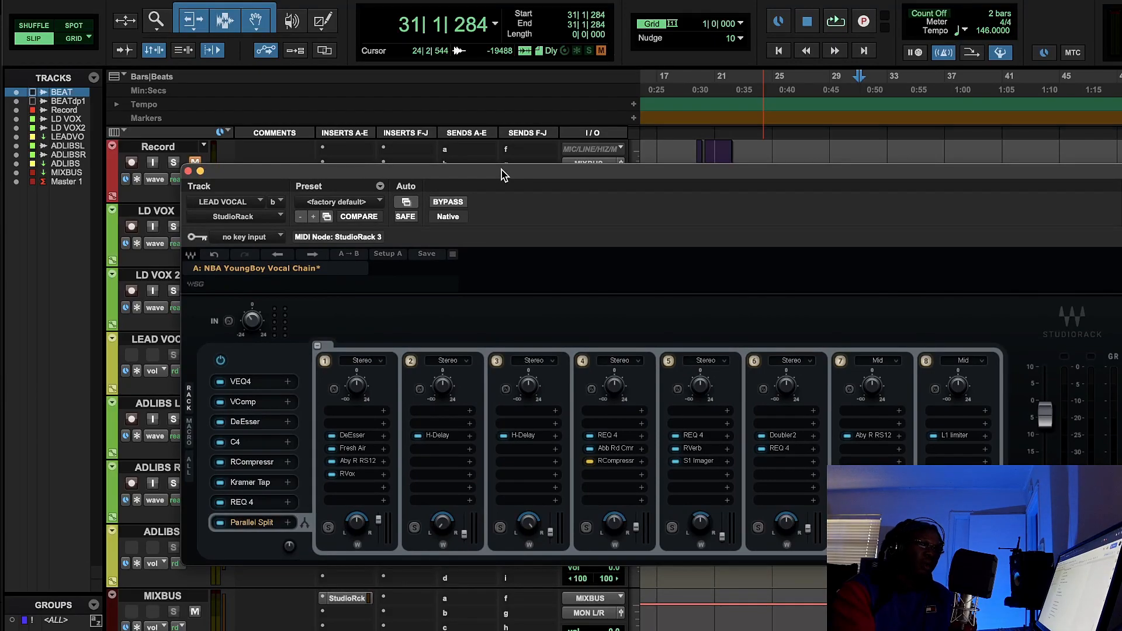